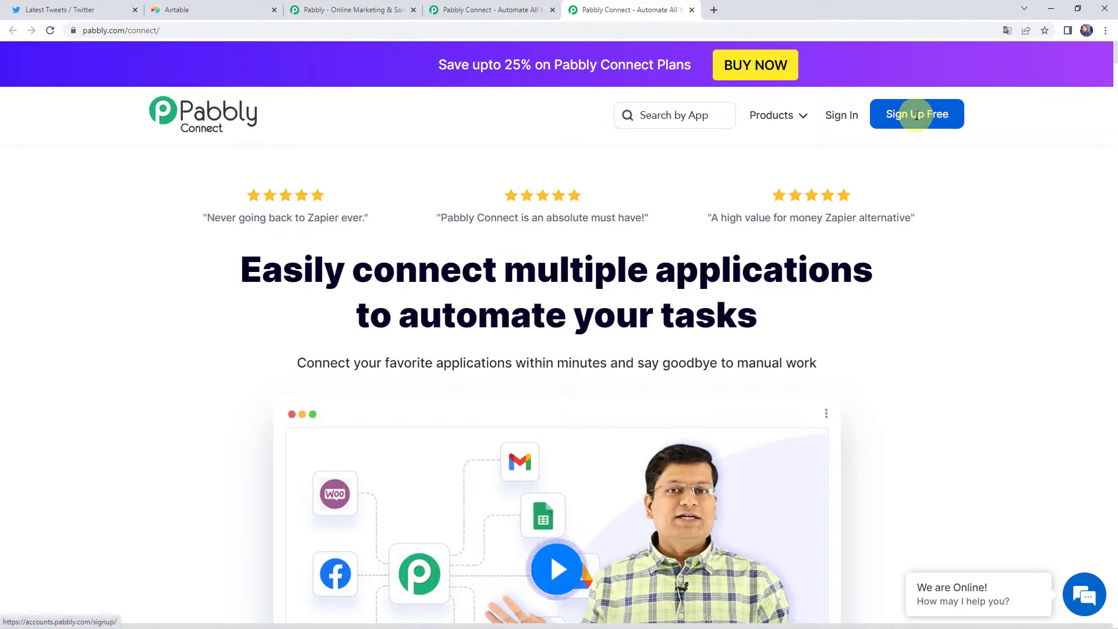
Sign in to the existing Pabbly account and open the Pabbly Connect dashboard with its list of workflows
click(842, 117)
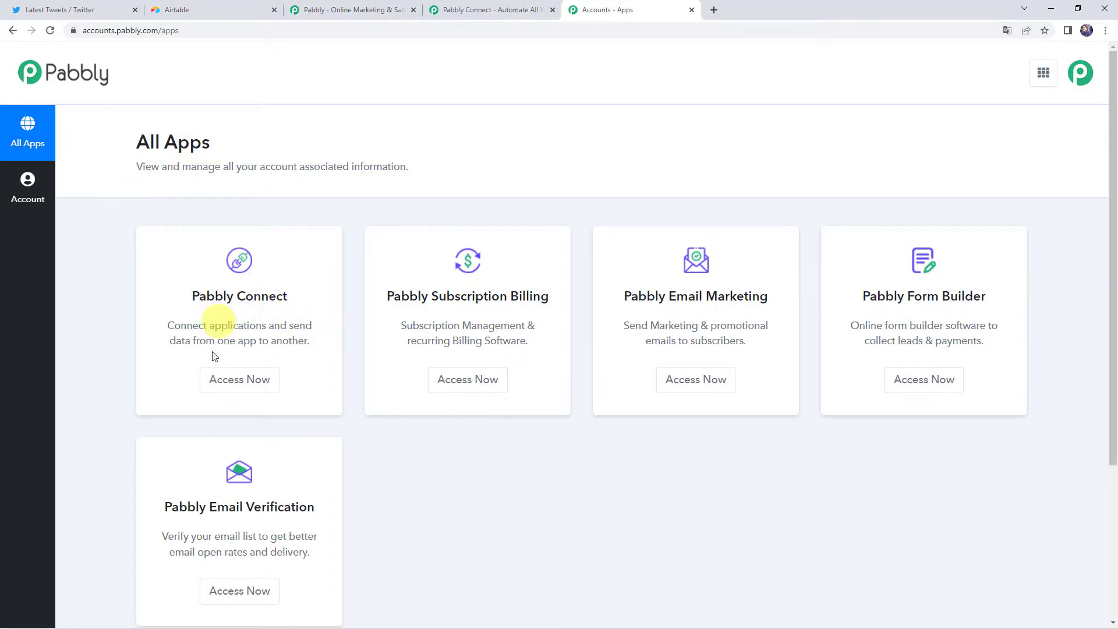
click(248, 386)
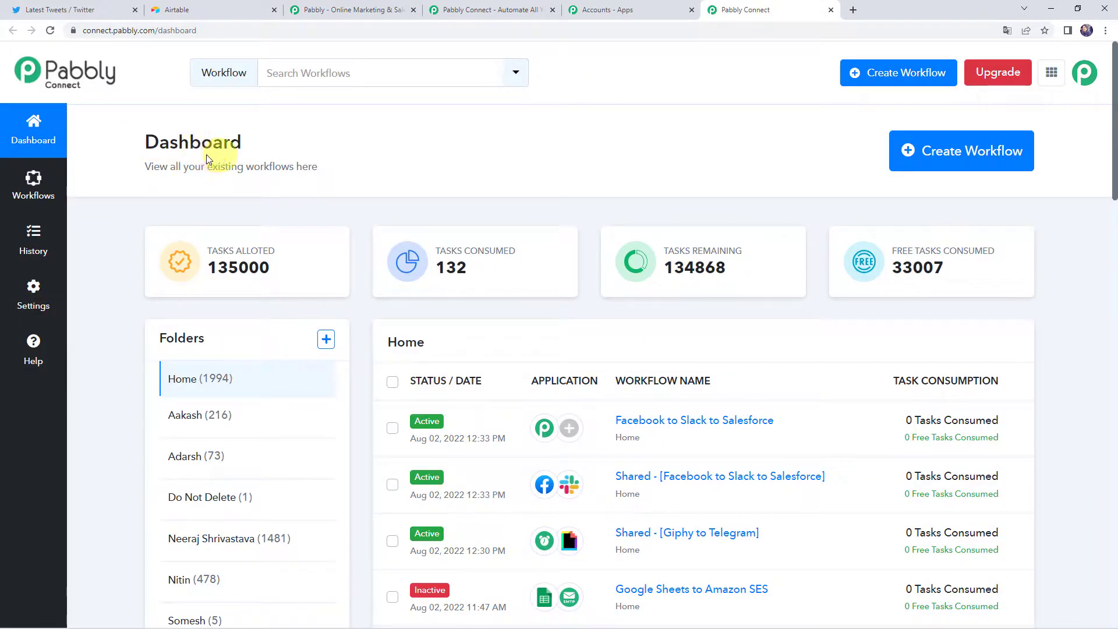
scroll(547, 306, down, 7)
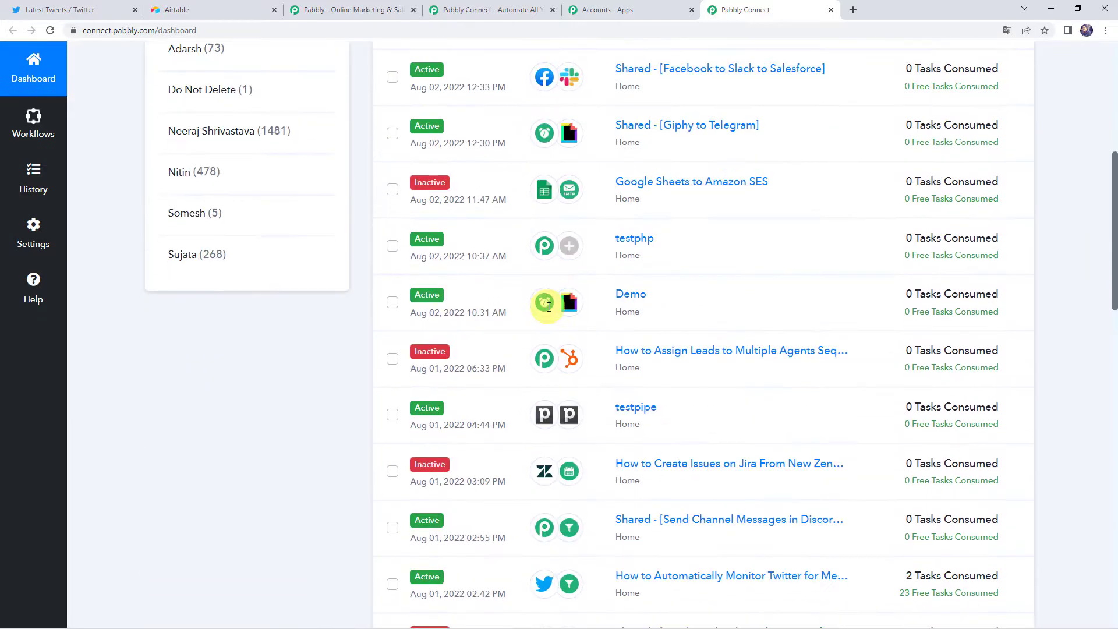
scroll(547, 306, up, 7)
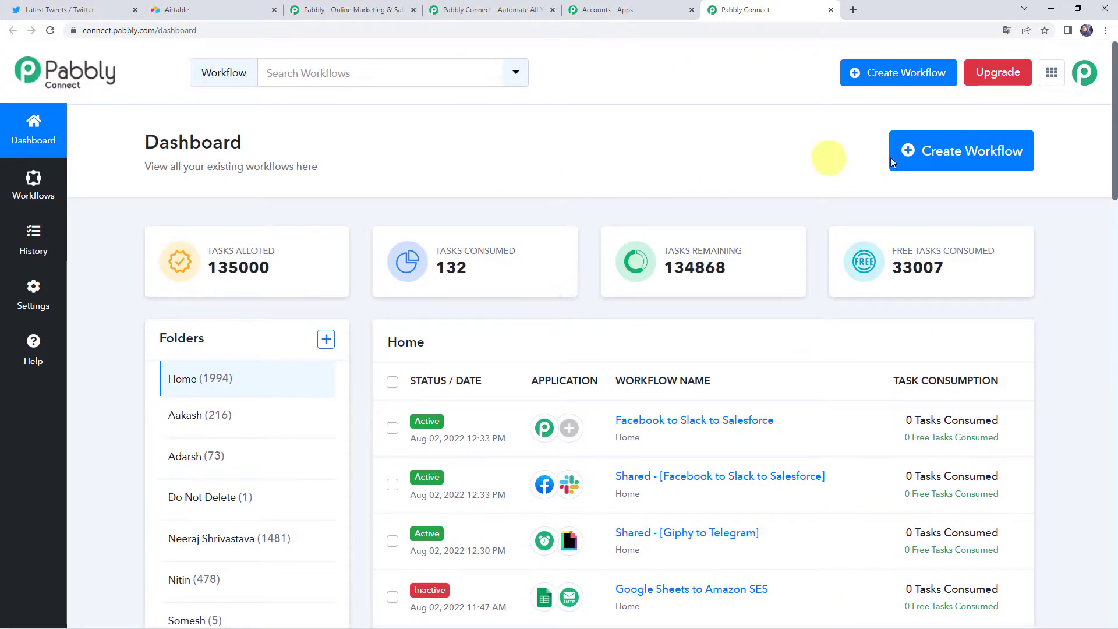
Create a new workflow named "Monitor Twitter for Mentions & Keywords"
click(939, 162)
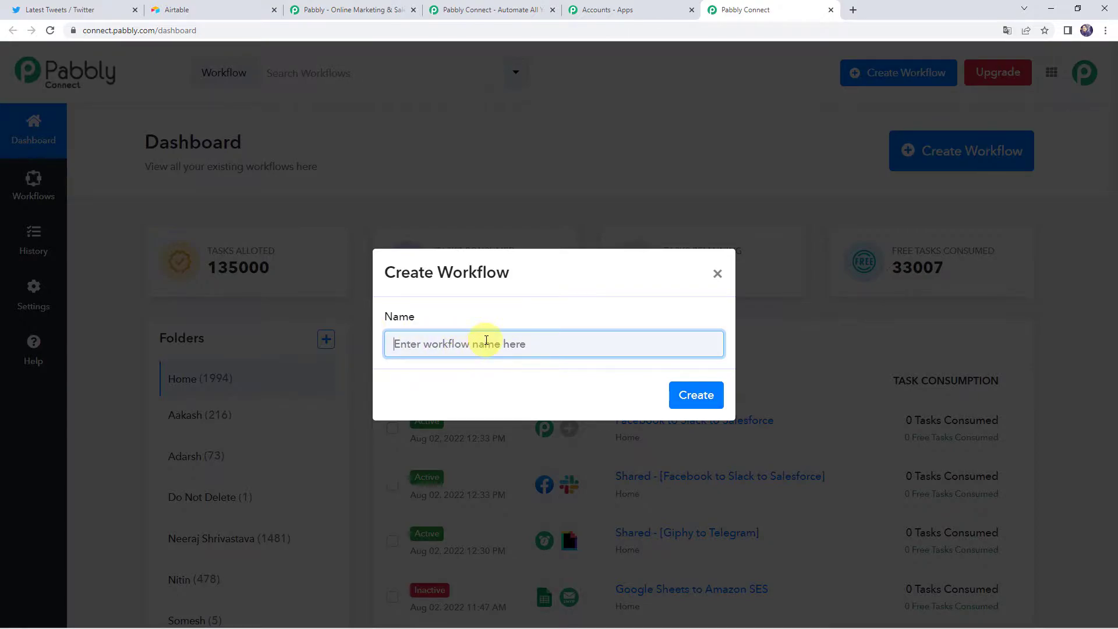
text(Monitor Twitter for Mentions & Keywords)
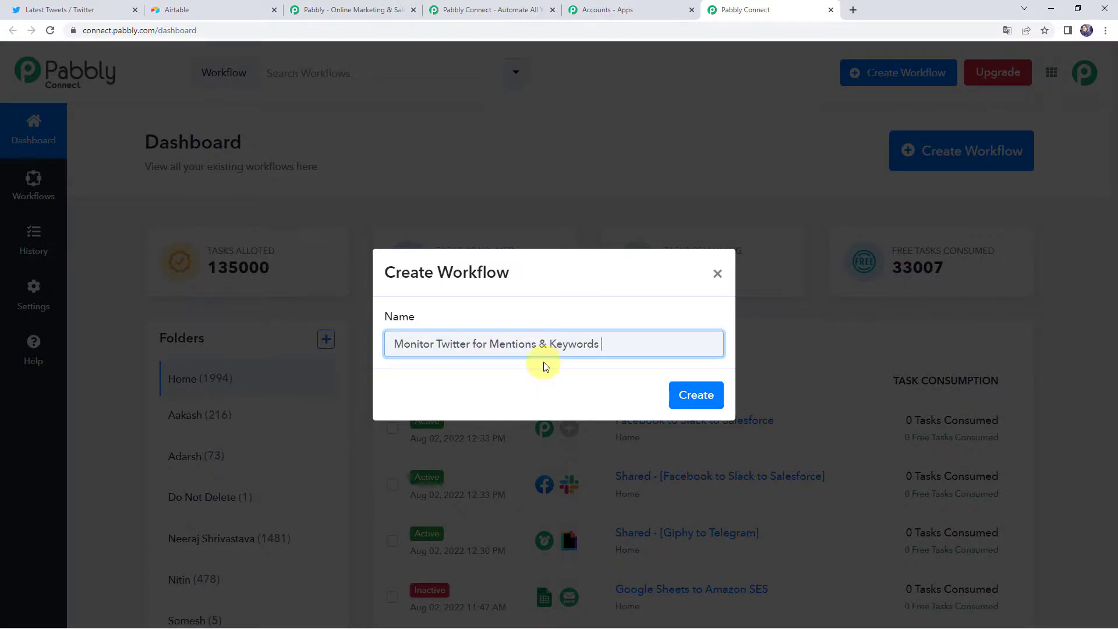
click(696, 394)
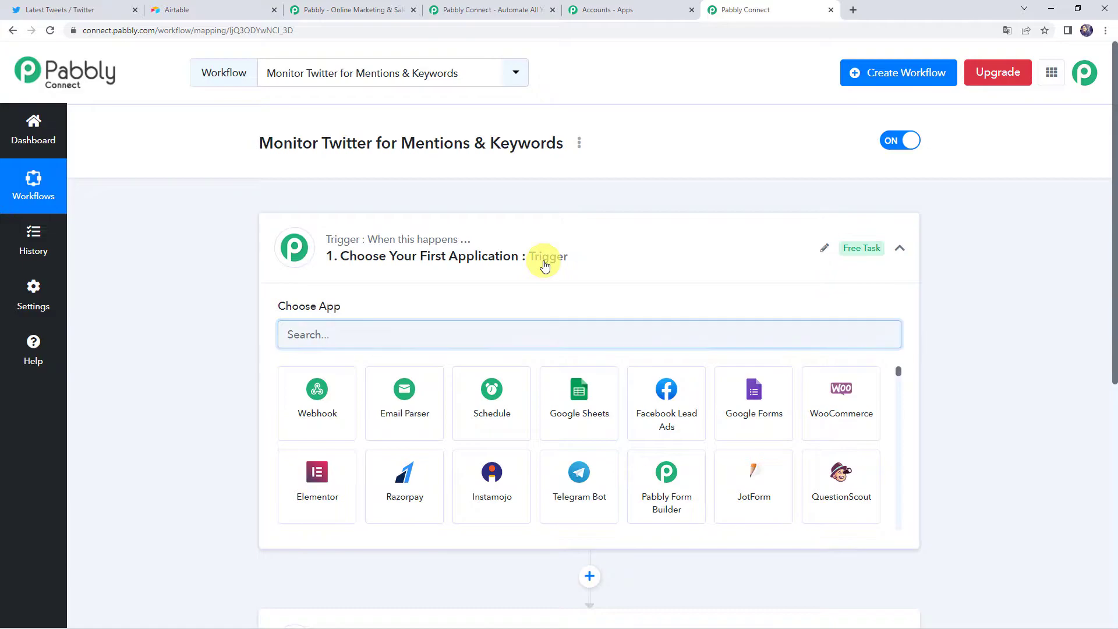
Choose Twitter as the workflow's trigger app and New Tweet in List as its trigger event
click(544, 265)
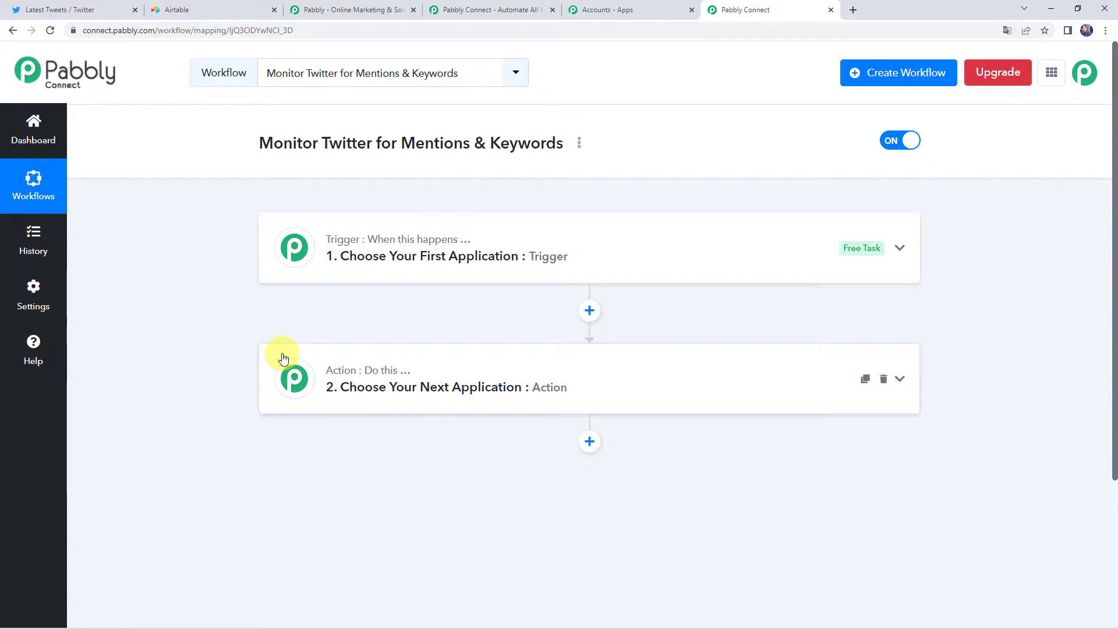
click(472, 272)
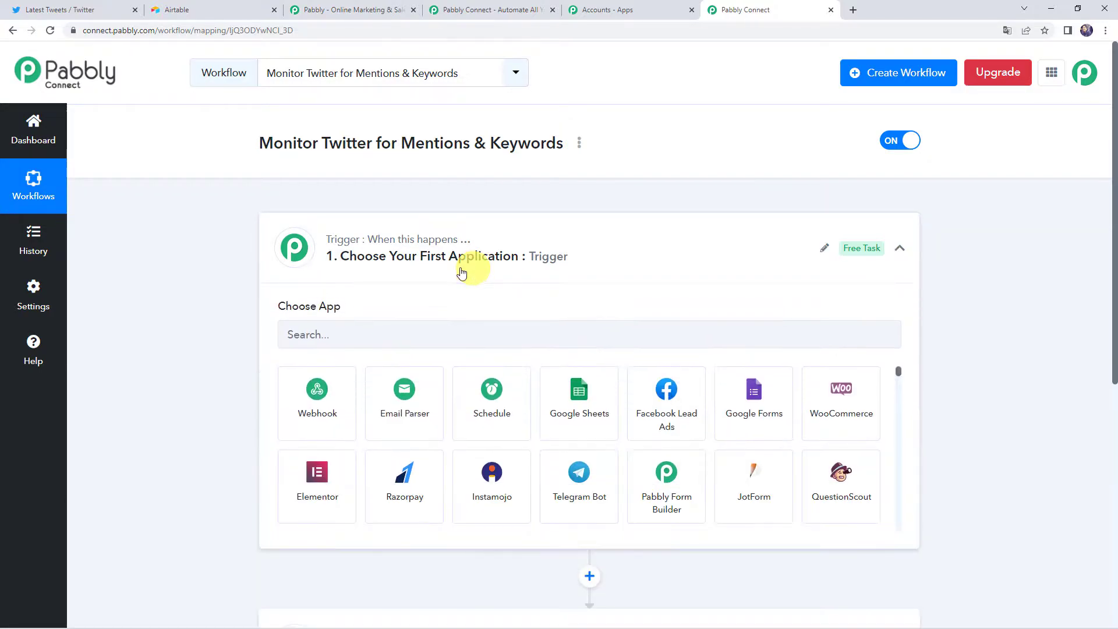
click(362, 335)
text(twitt)
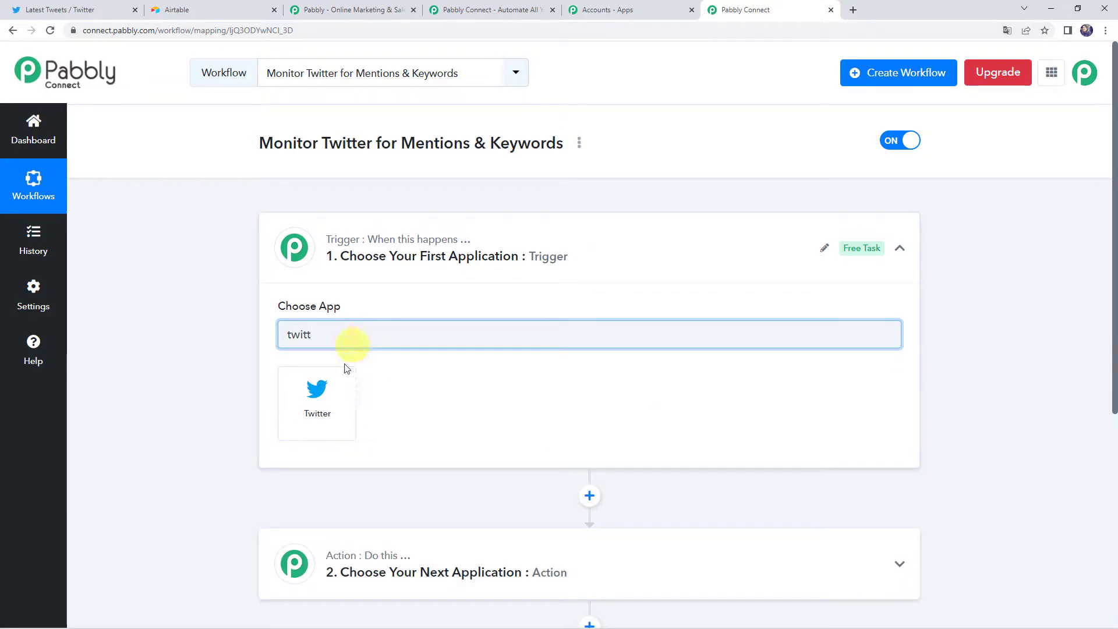
click(333, 400)
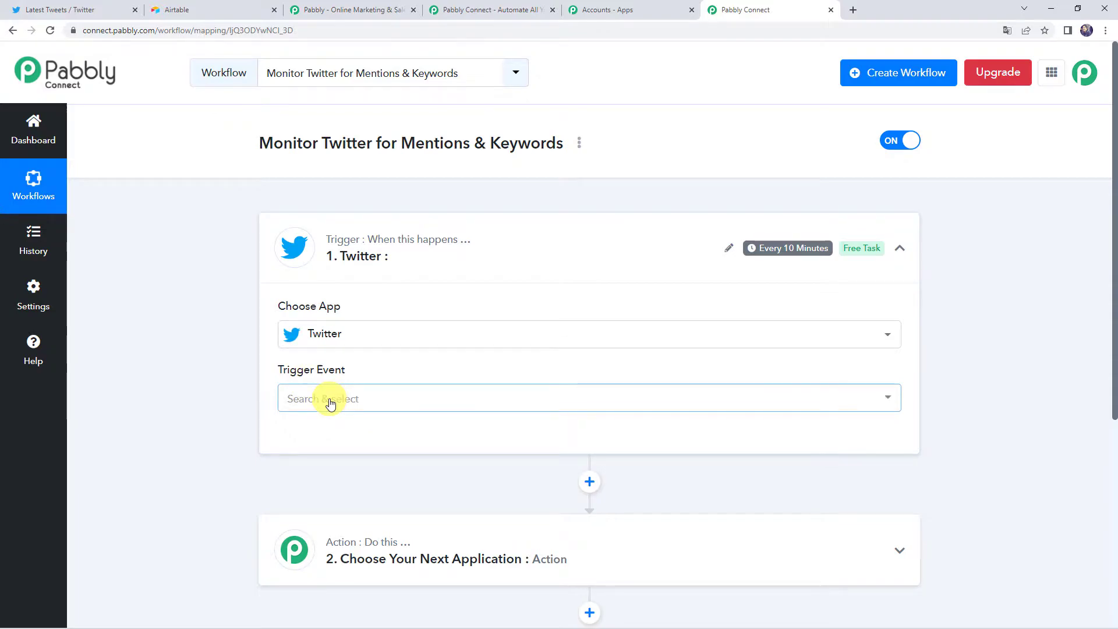
click(330, 403)
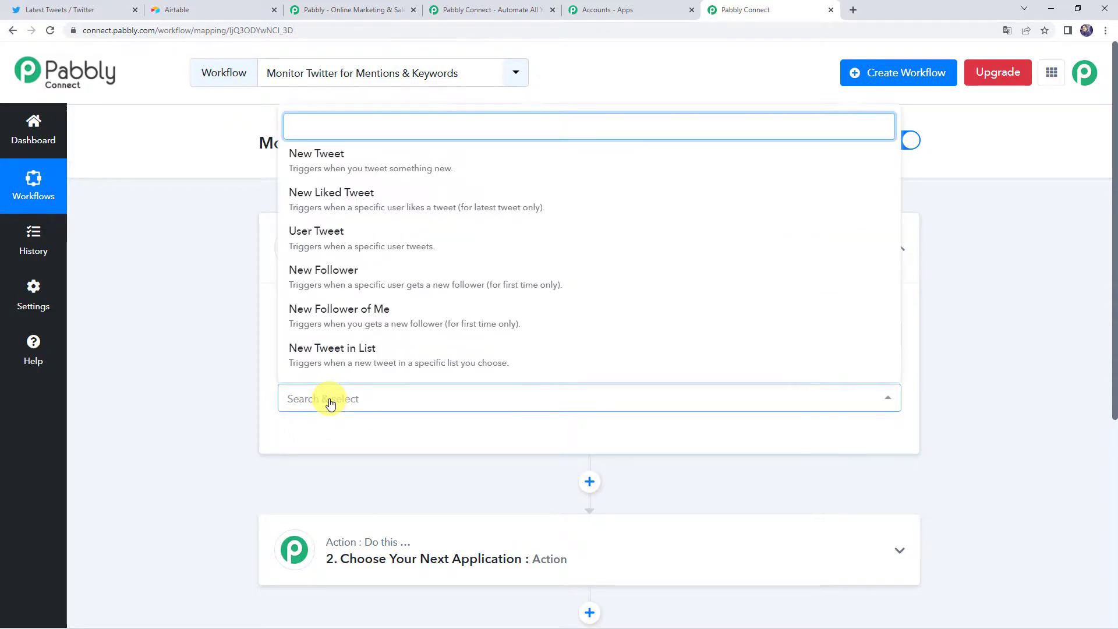
click(328, 356)
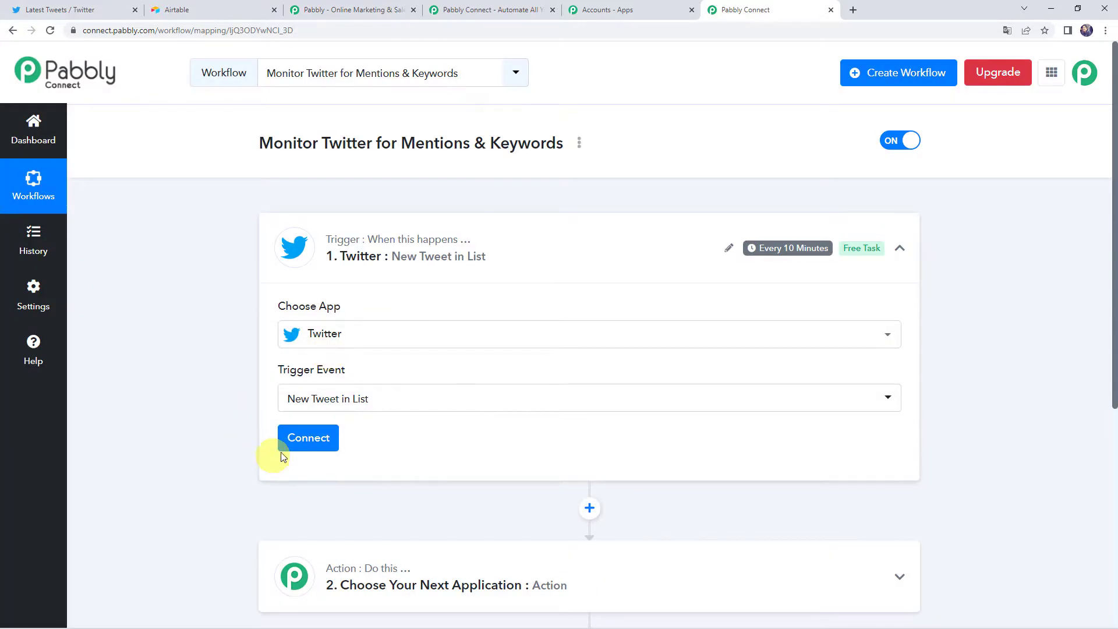
Connect the Twitter trigger through a new connection and authorize Pabbly Connect to access the Twitter account
click(308, 437)
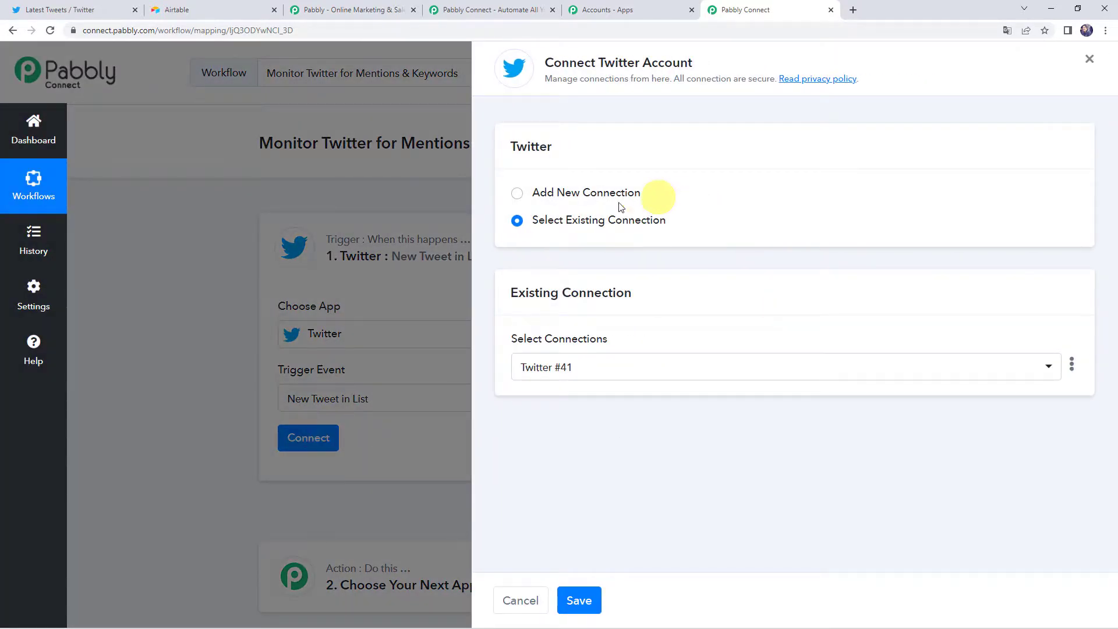
click(596, 202)
click(612, 348)
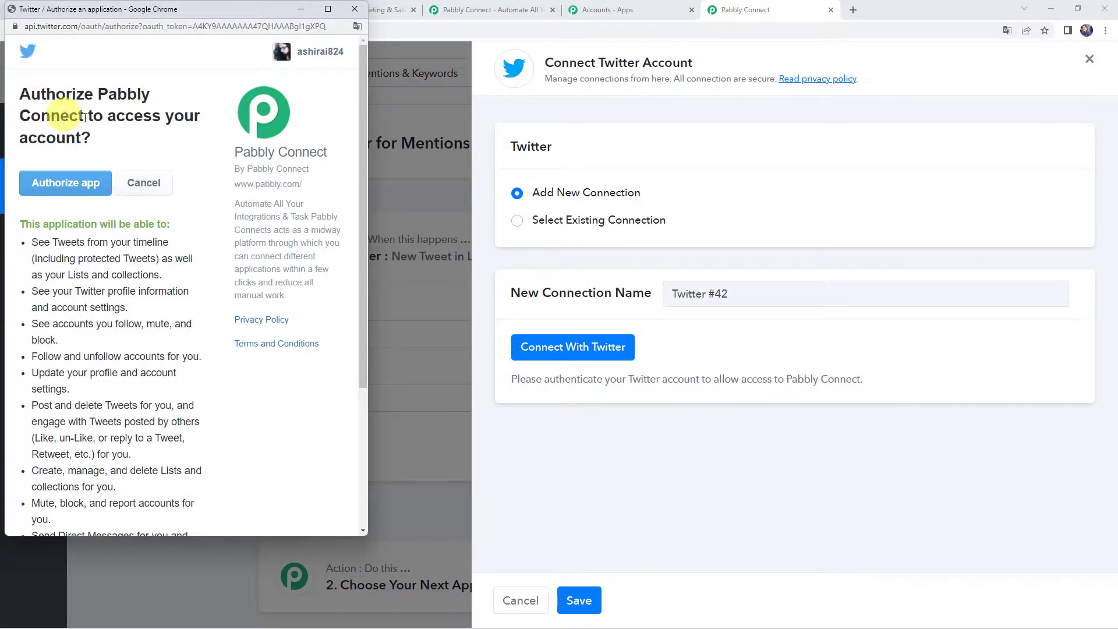
click(67, 184)
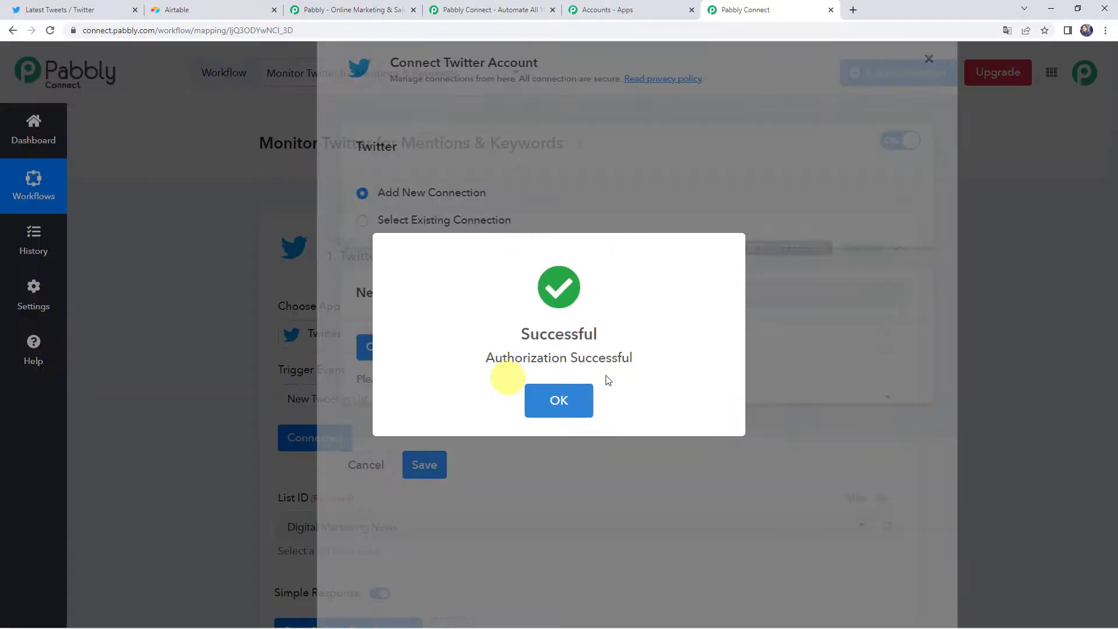
click(576, 399)
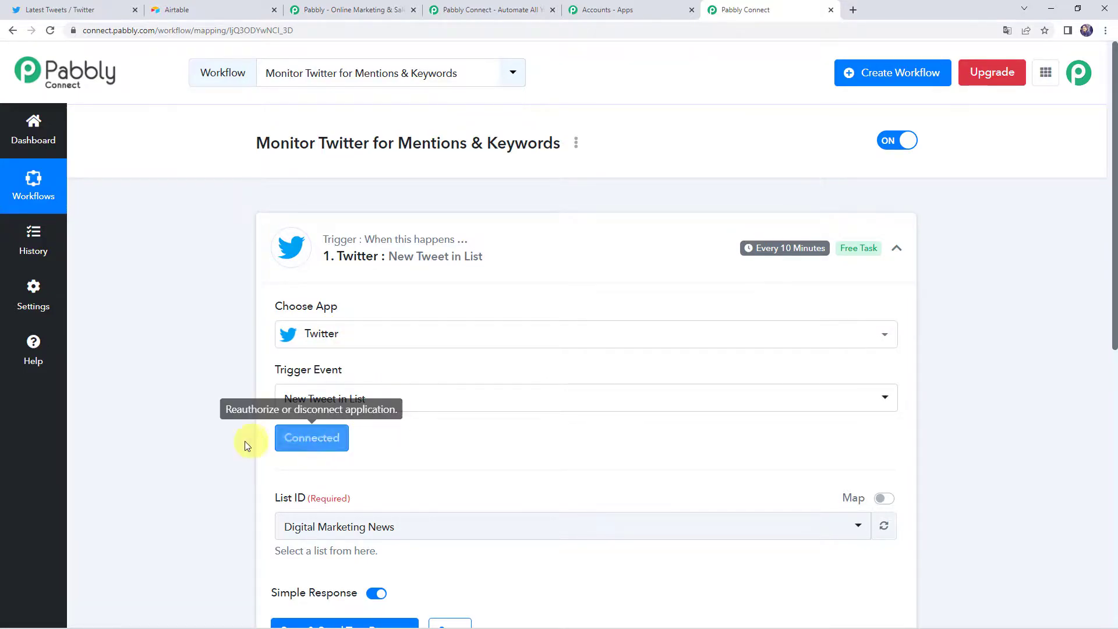
Switch to Twitter and examine the account's own lists and the members of the Testing list
scroll(227, 358, down, 3)
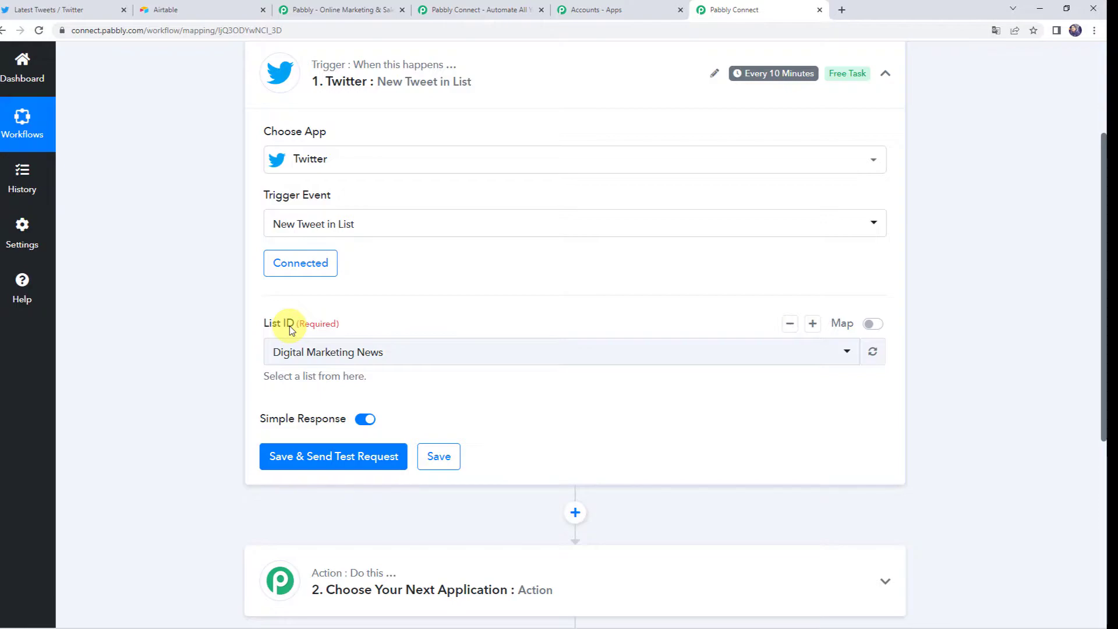
click(65, 11)
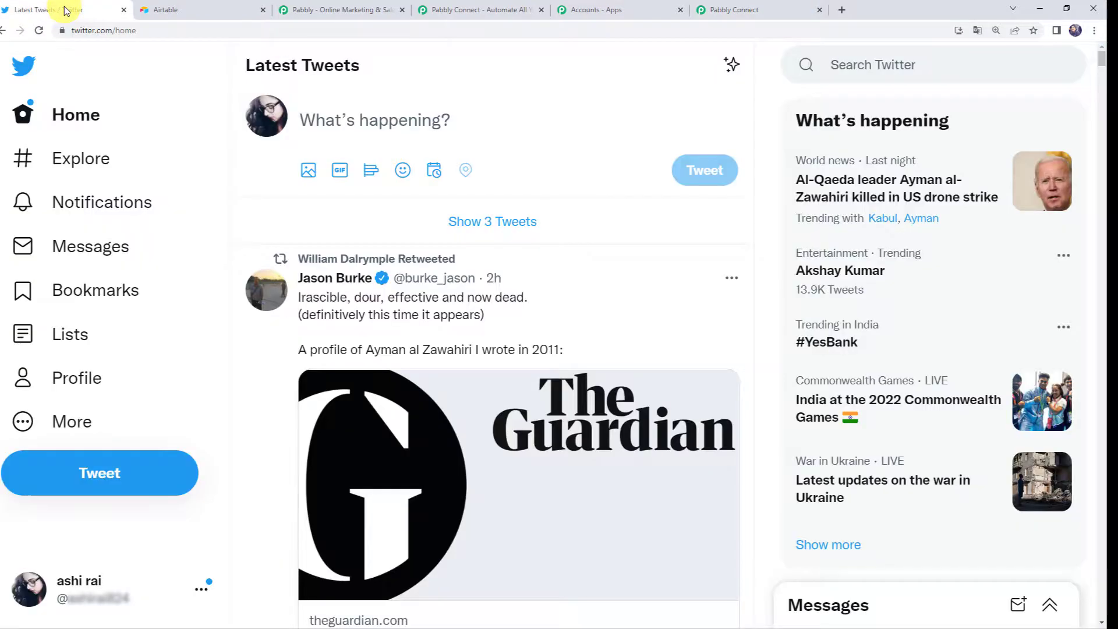
click(87, 336)
scroll(383, 326, down, 2)
scroll(381, 323, down, 2)
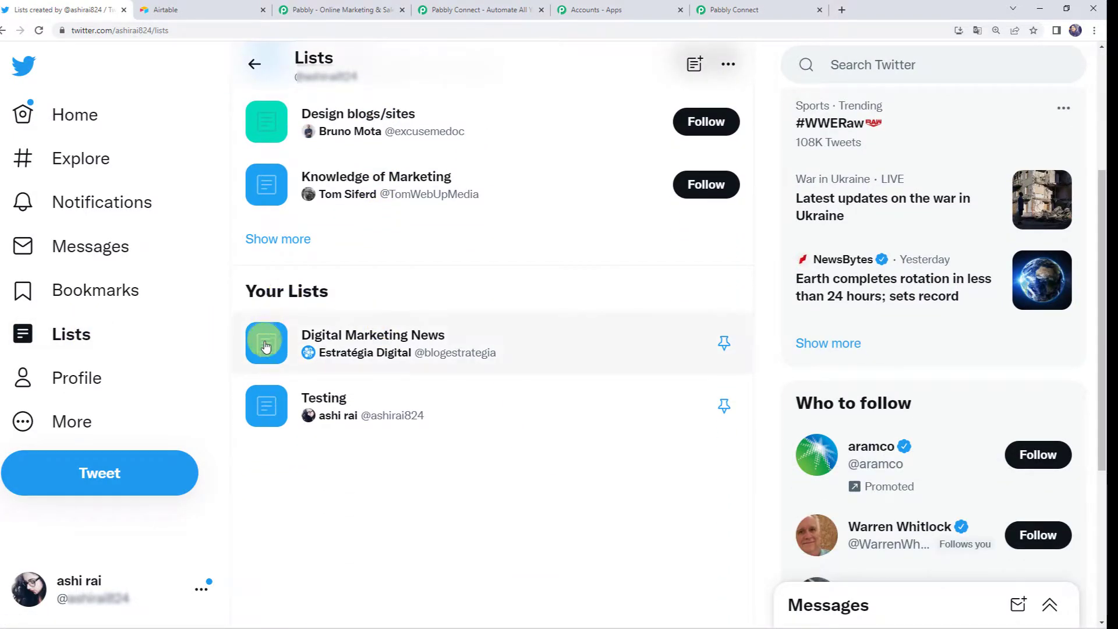
mouse_move(259, 354)
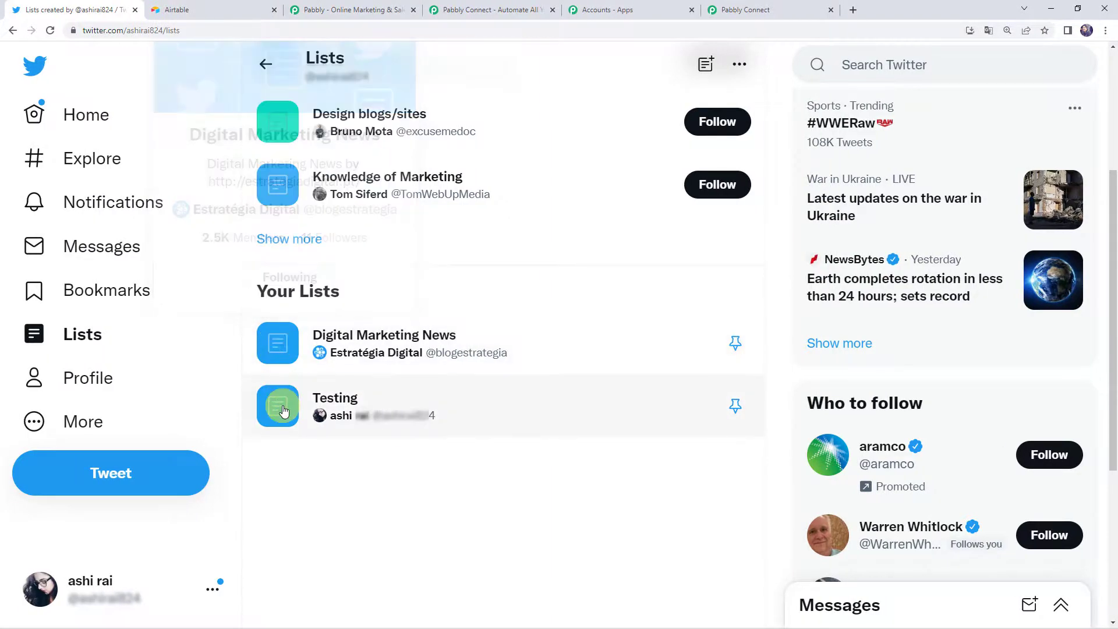
click(284, 412)
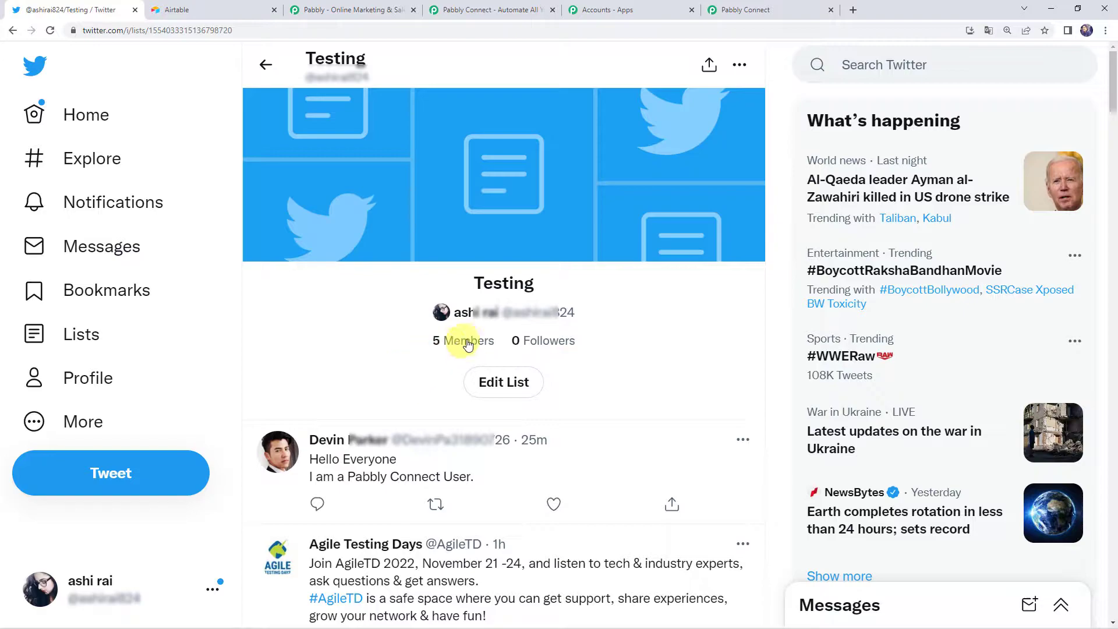
click(453, 344)
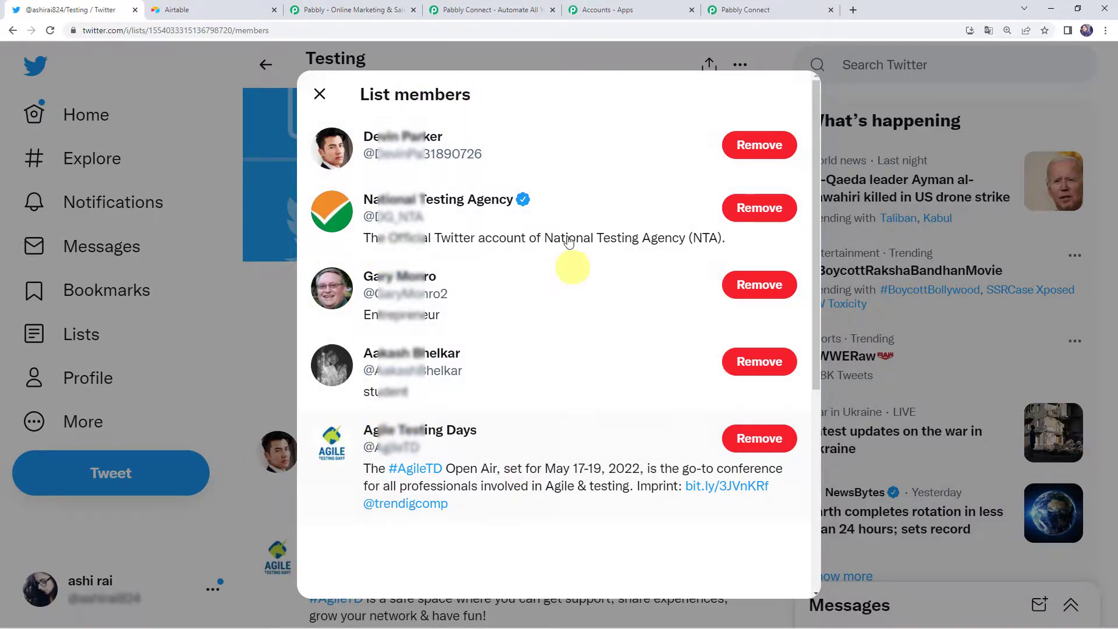
mouse_move(414, 435)
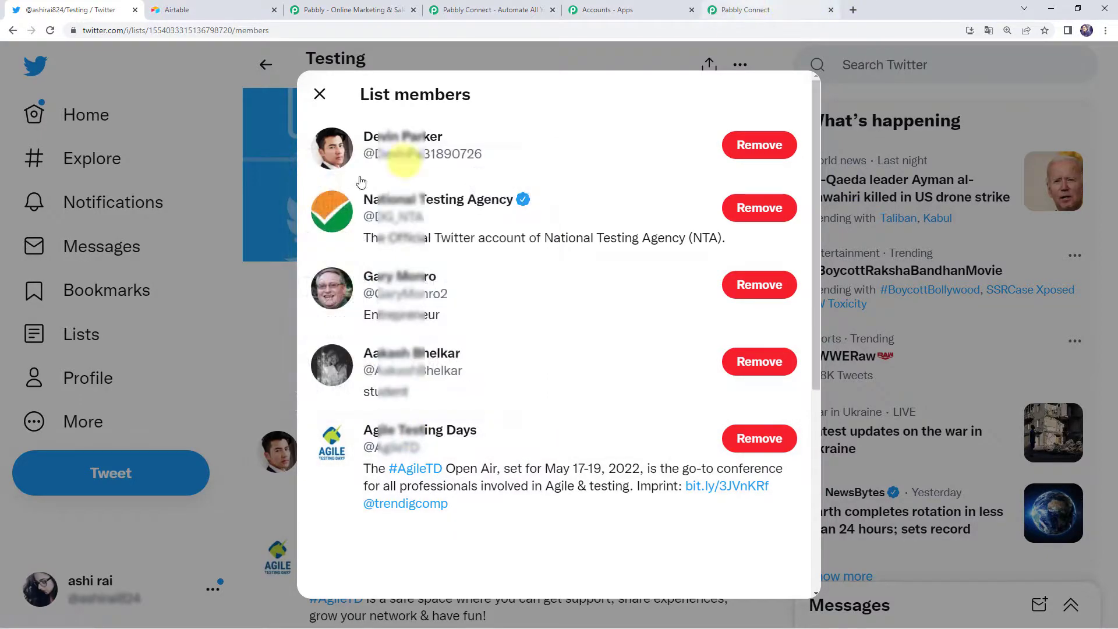
click(319, 94)
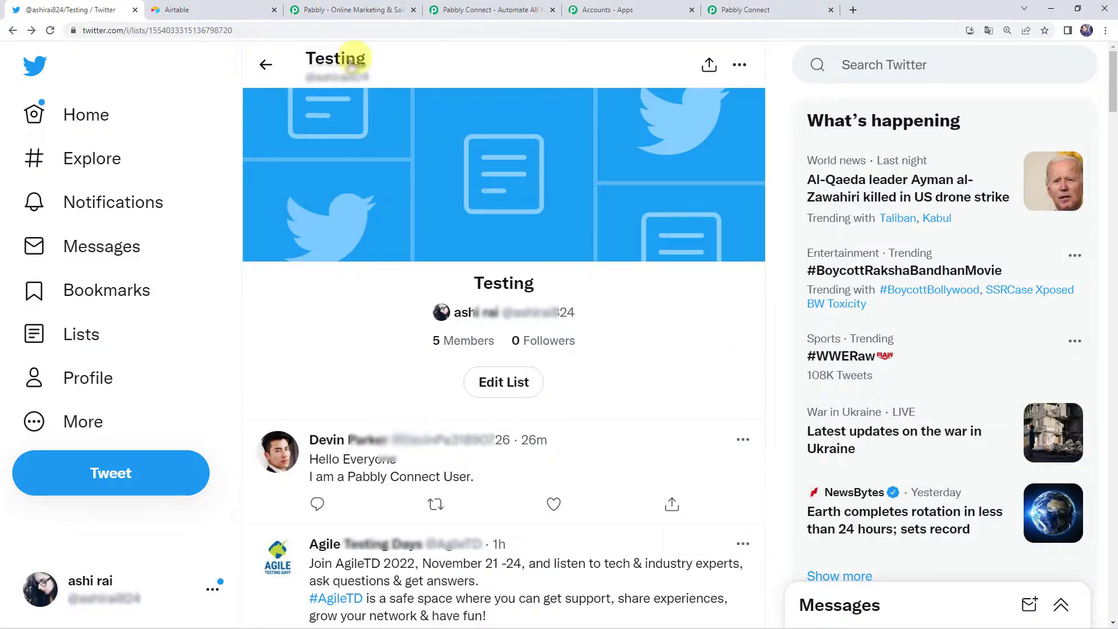
Return to the Pabbly Connect workflow and set the trigger's List ID to Testing
click(740, 6)
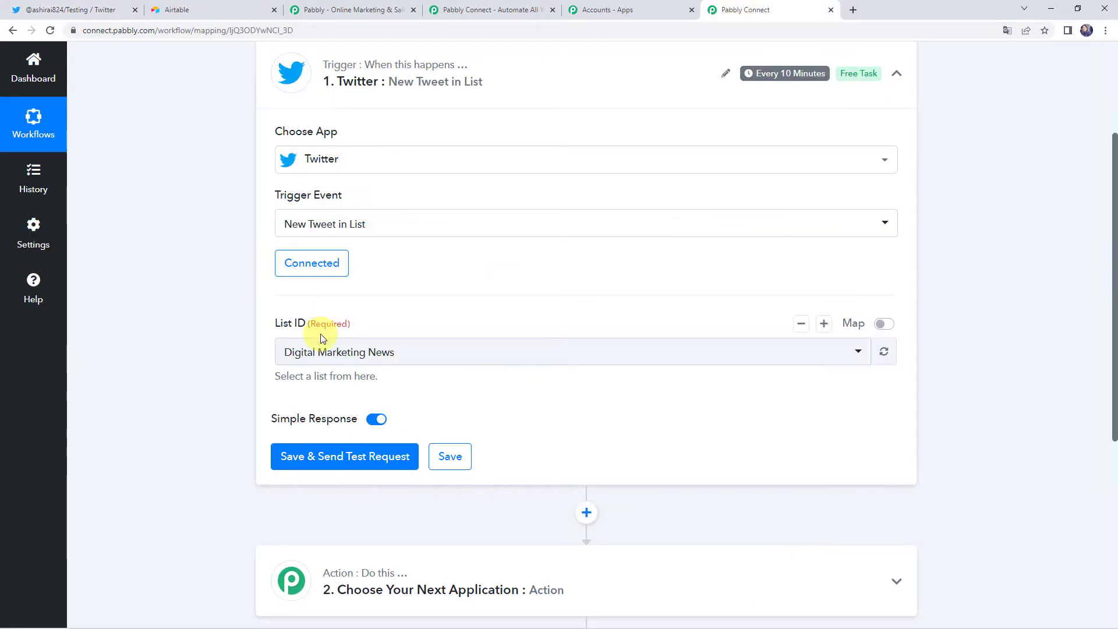
click(319, 352)
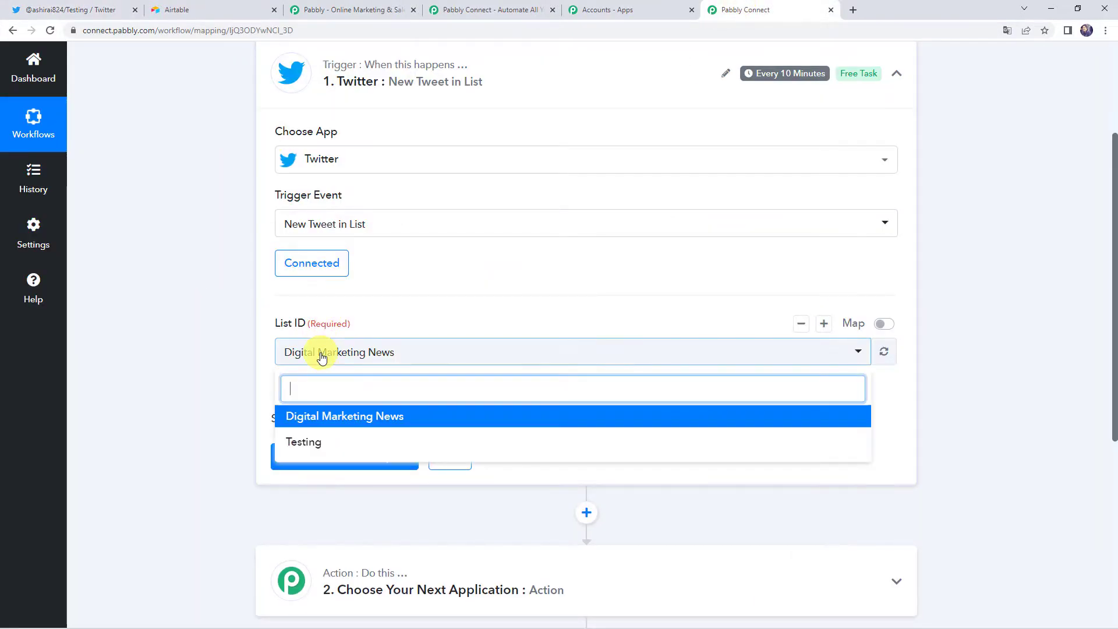
click(313, 442)
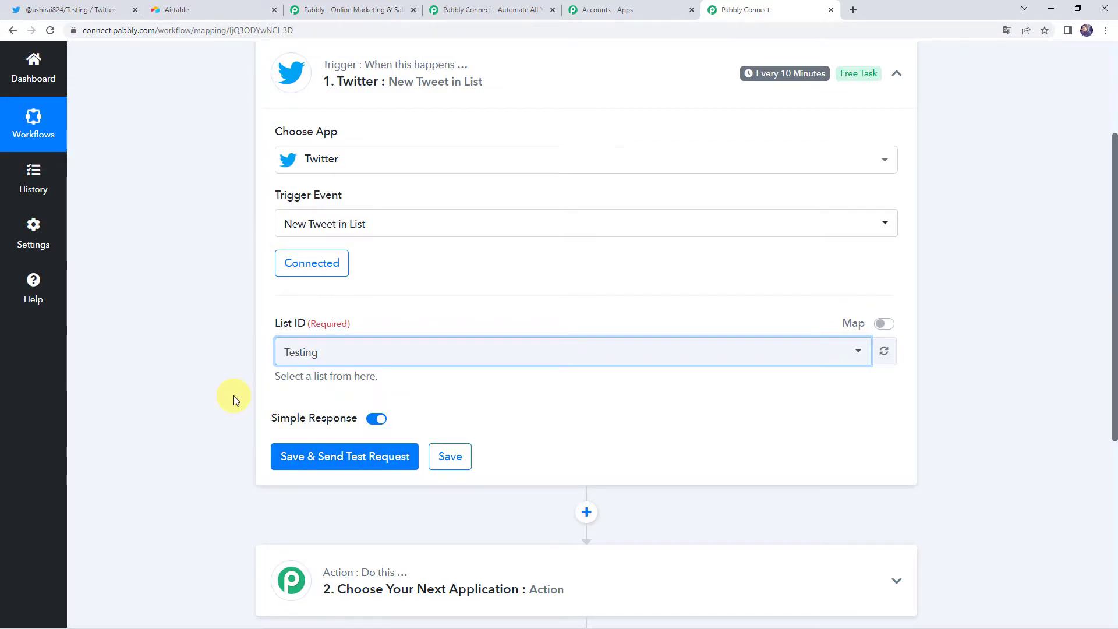
Go back to Twitter and switch to the third signed-in account, which is a member of the Testing list
click(64, 9)
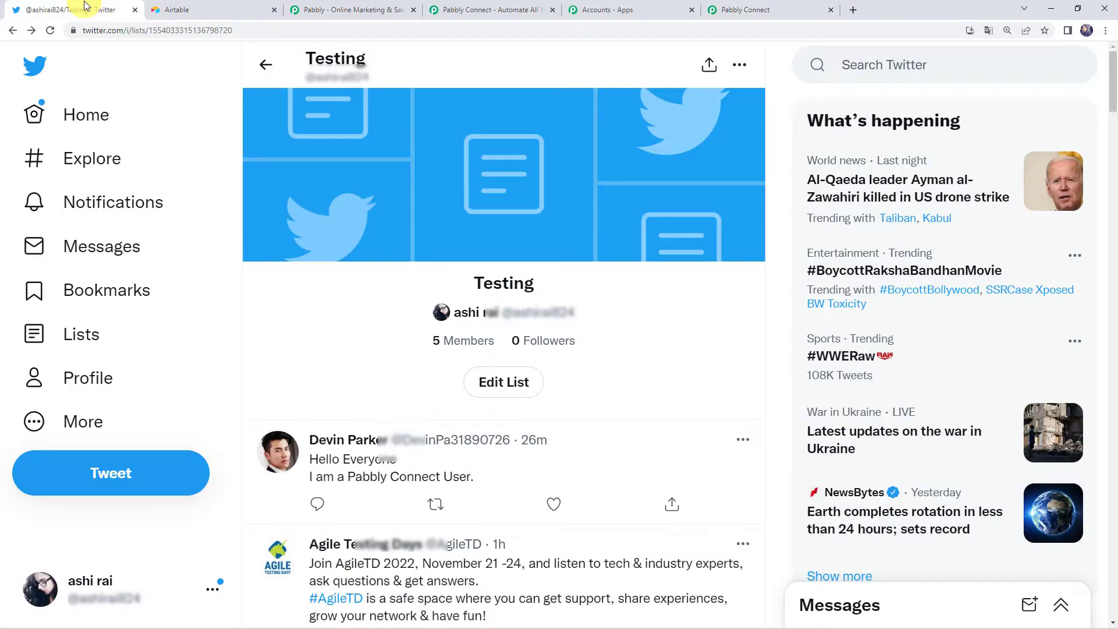
click(266, 64)
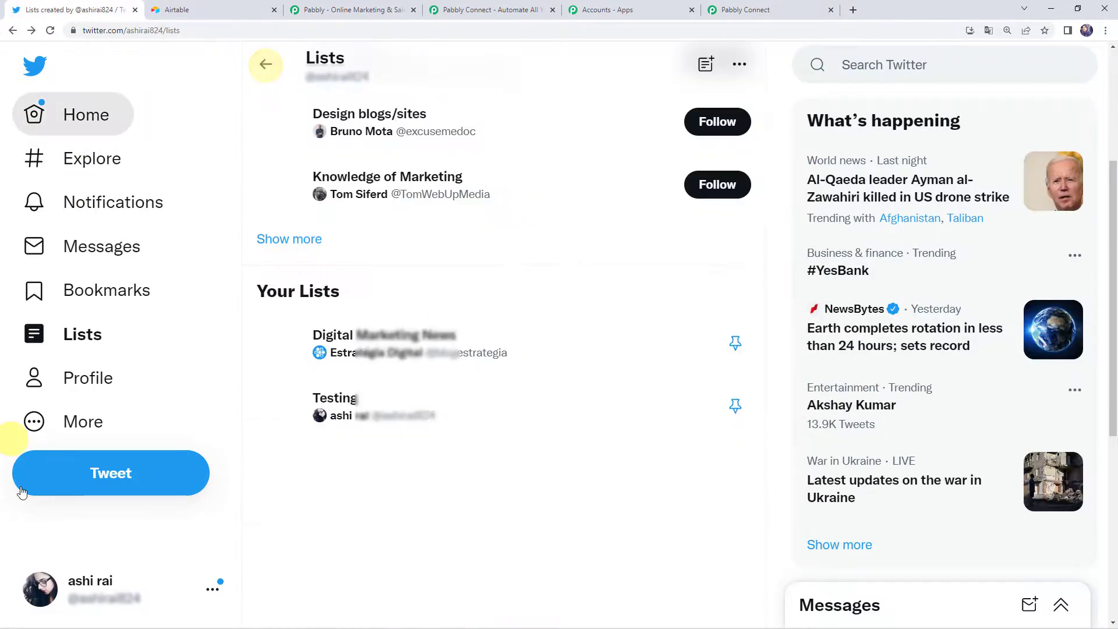
click(207, 593)
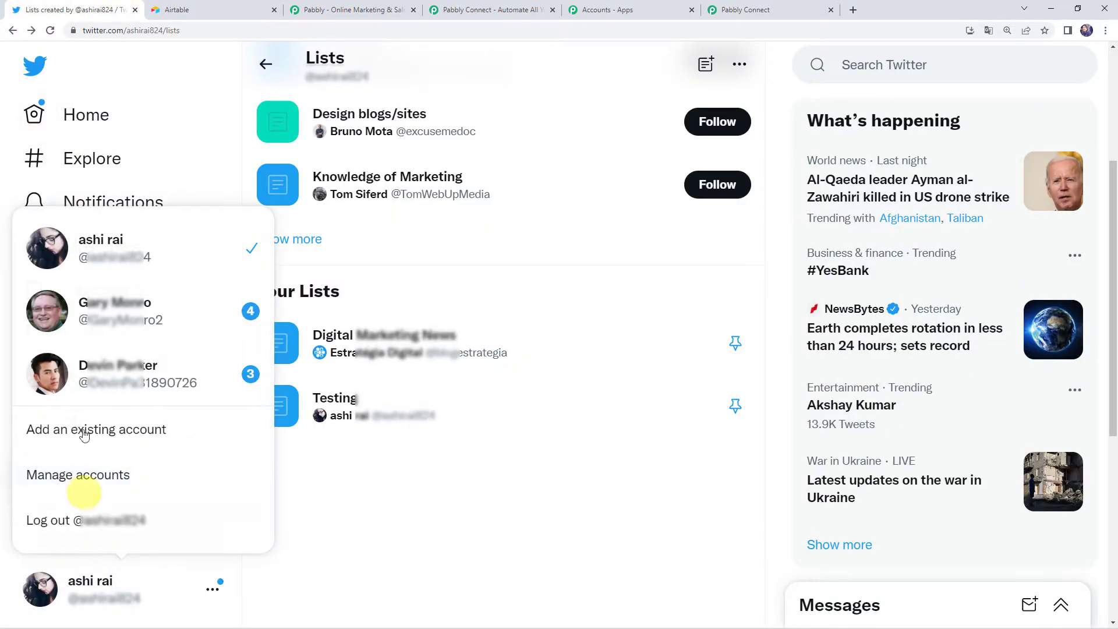
click(118, 378)
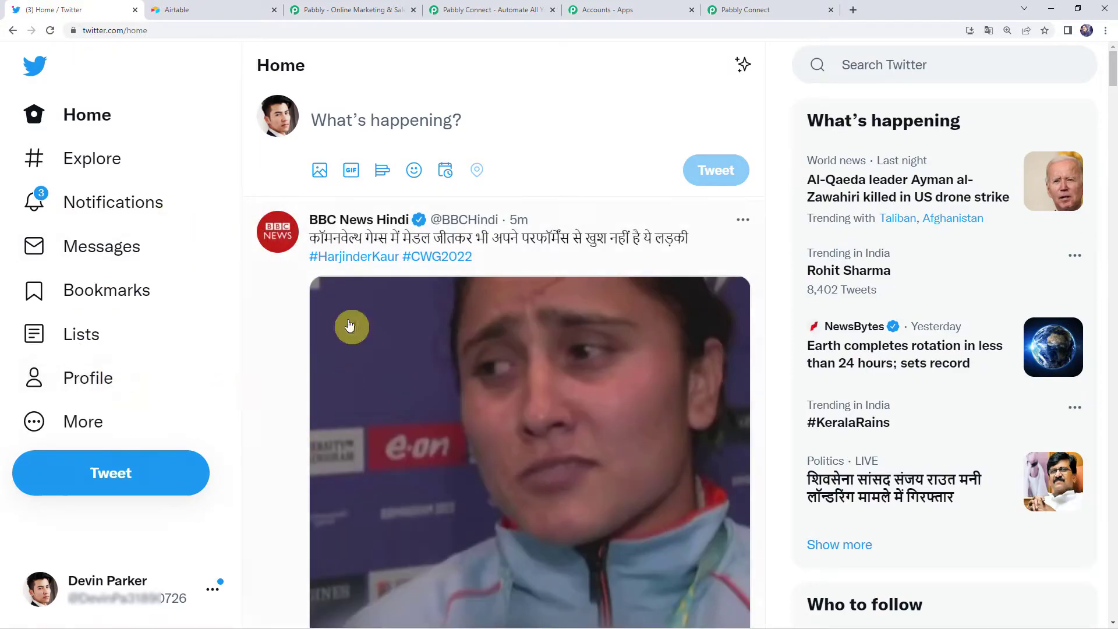
click(155, 486)
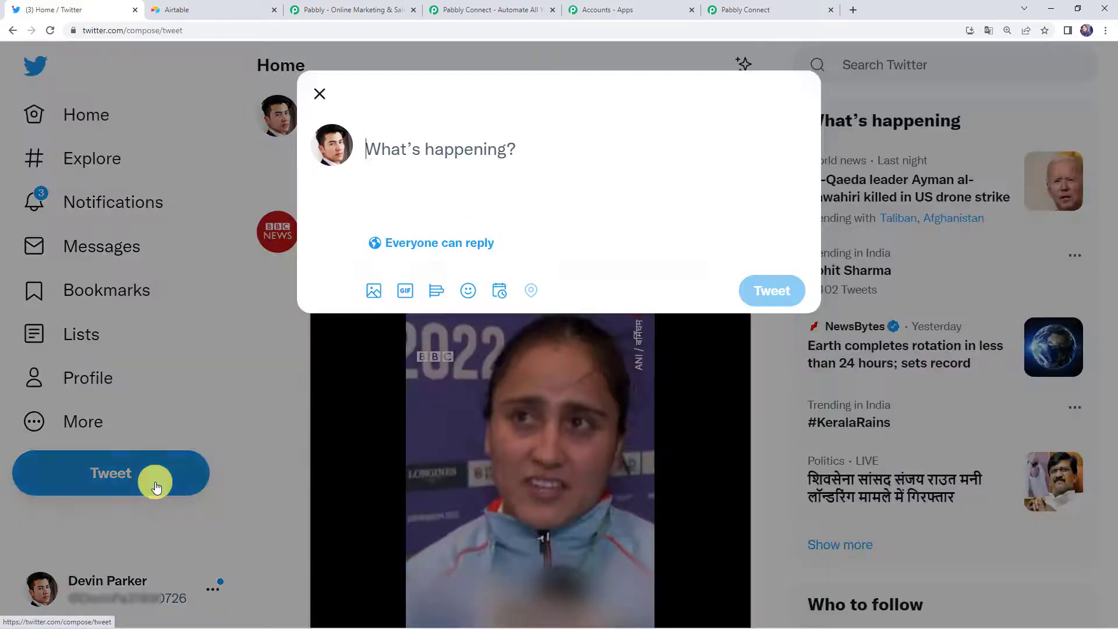
text(Facing some issues in creating the workflows in Pabbly Connect. Can anybody help me to set up the automation? @Pabbly18)
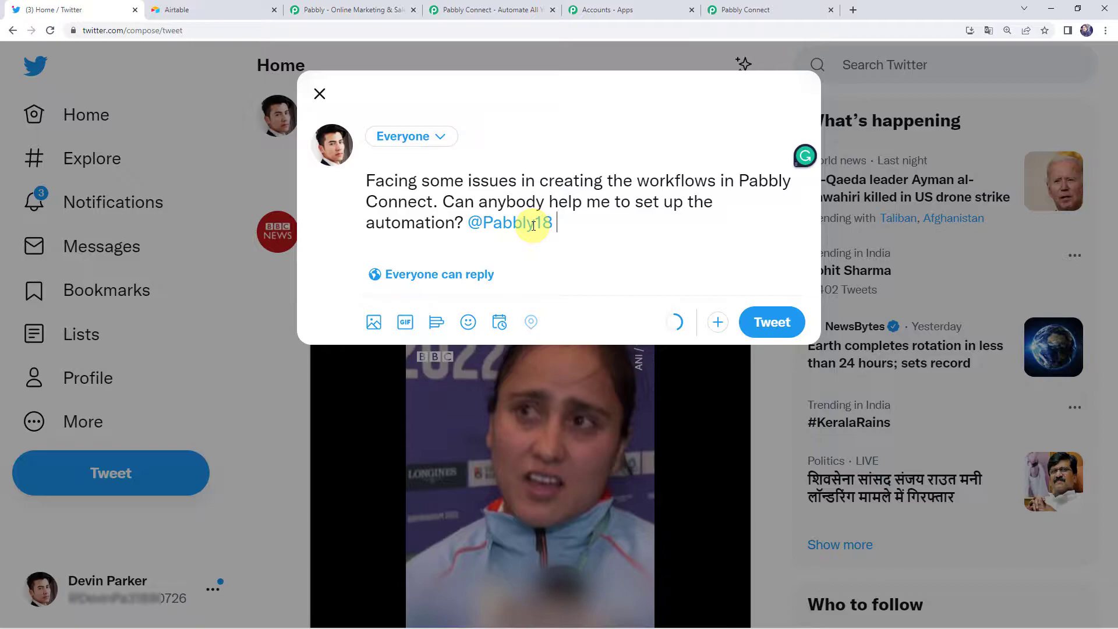
click(772, 322)
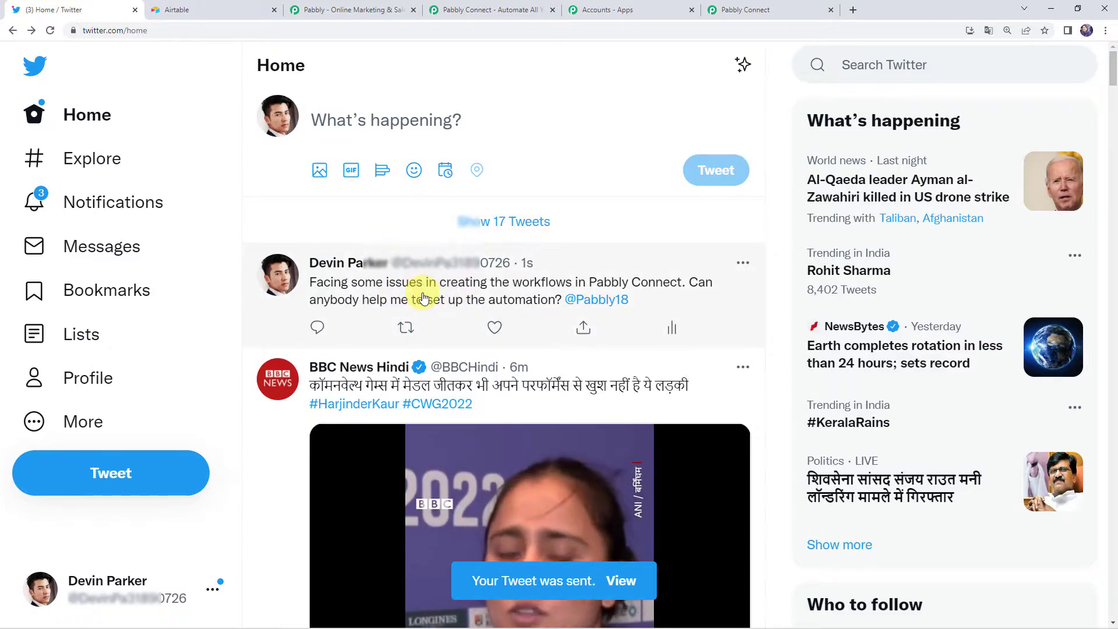
Return to the Pabbly Connect workflow, save the New Tweet in List trigger and send its test request
click(755, 16)
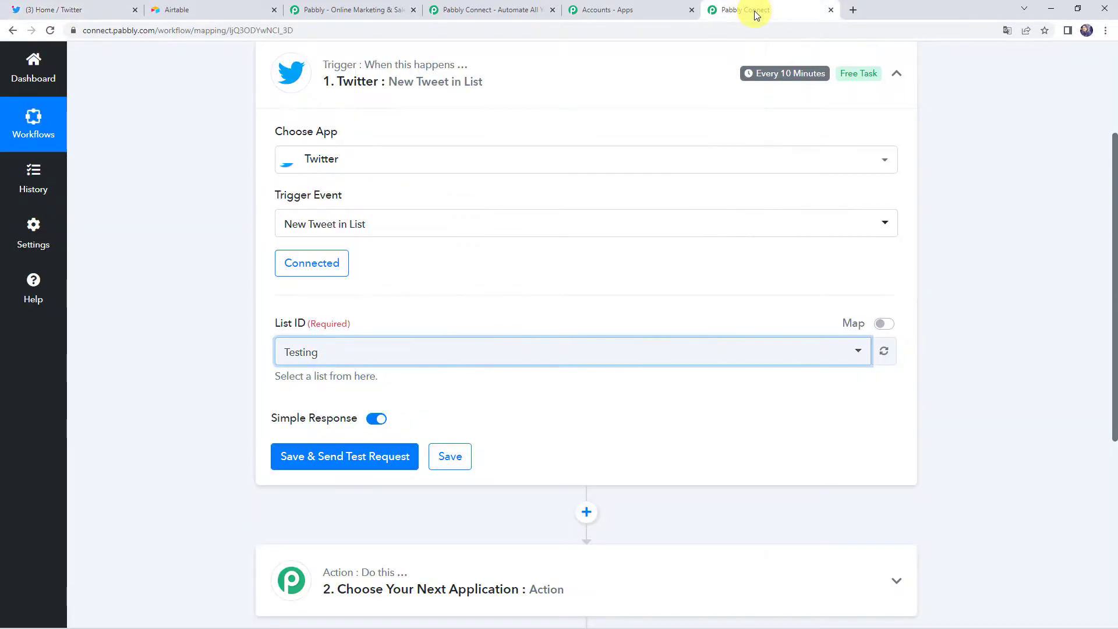
click(321, 464)
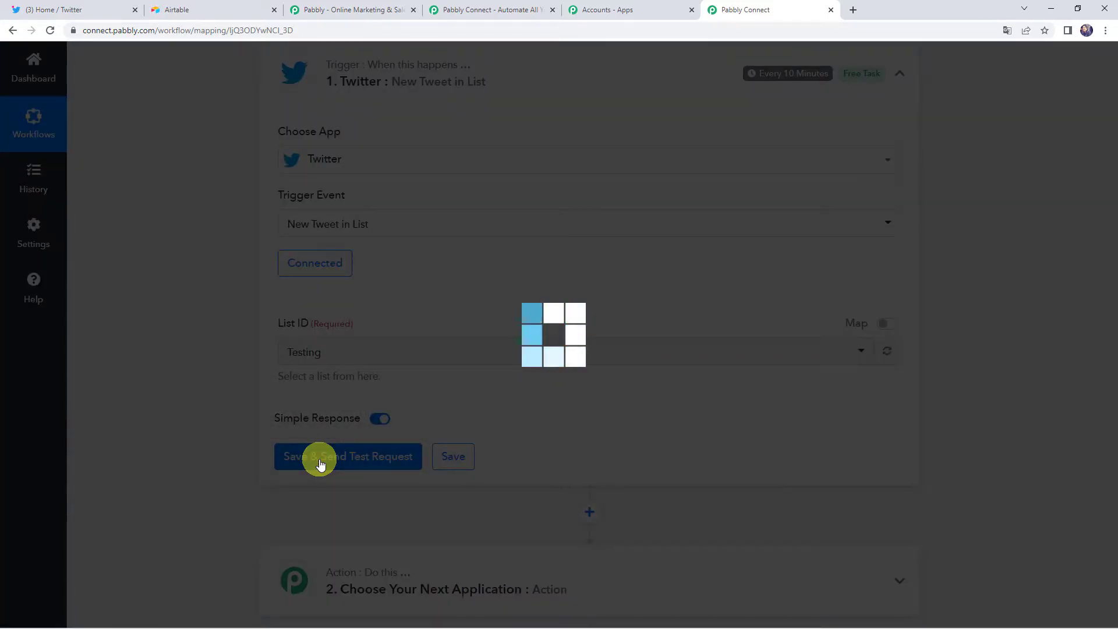
scroll(191, 409, down, 1)
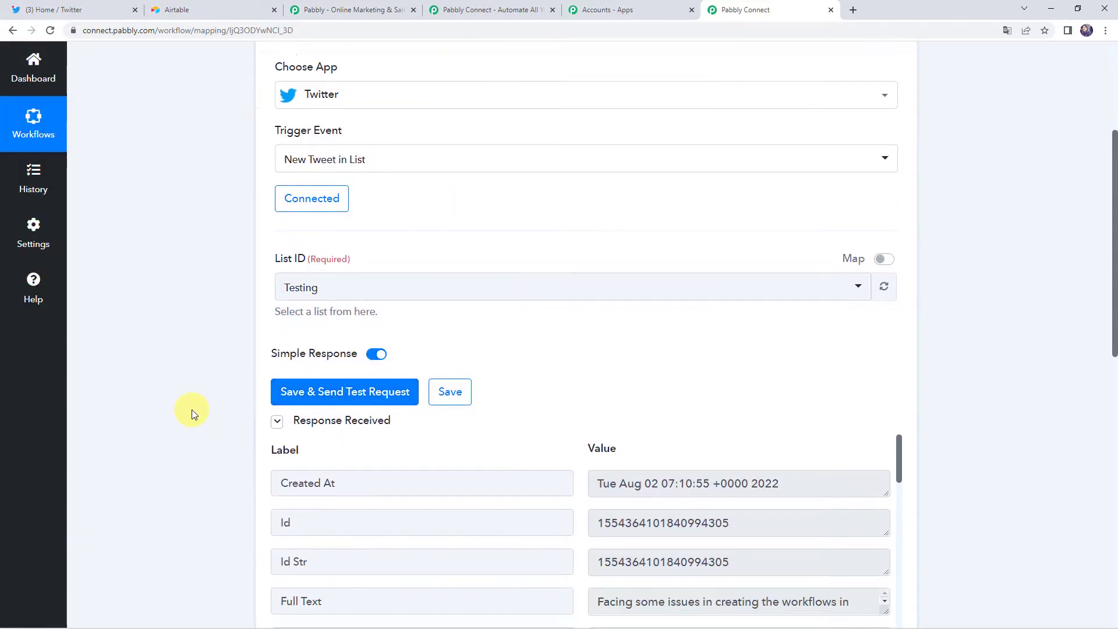
Examine the trigger's response, including the creation time, full tweet text, mentioned screen name and the author's user and profile fields
scroll(191, 410, down, 5)
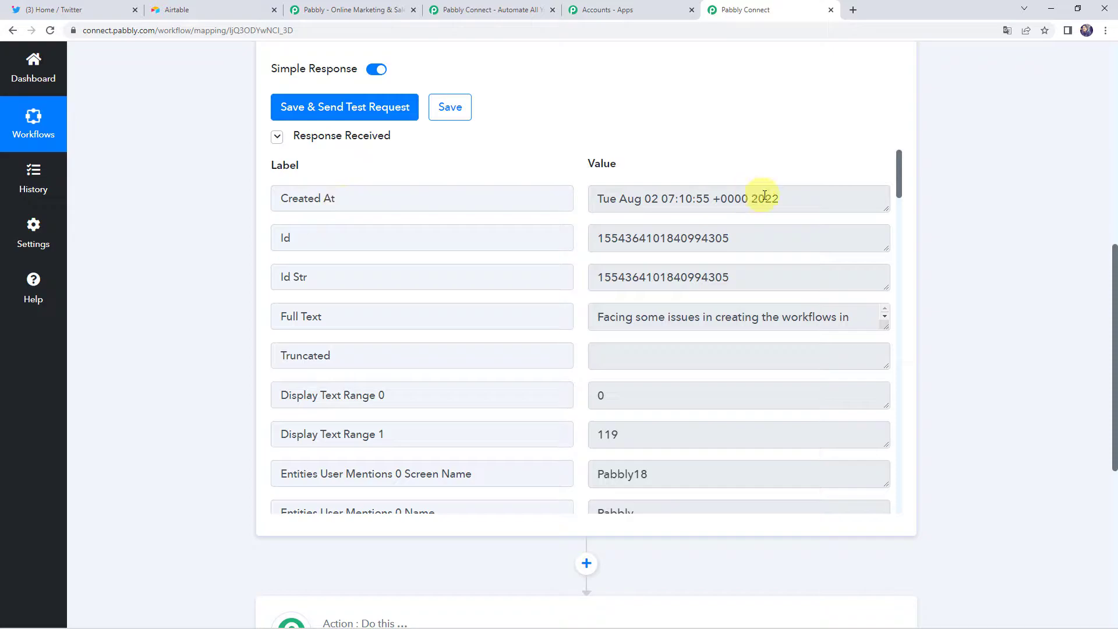
drag(789, 199, 530, 195)
drag(885, 324, 885, 410)
drag(793, 371, 569, 315)
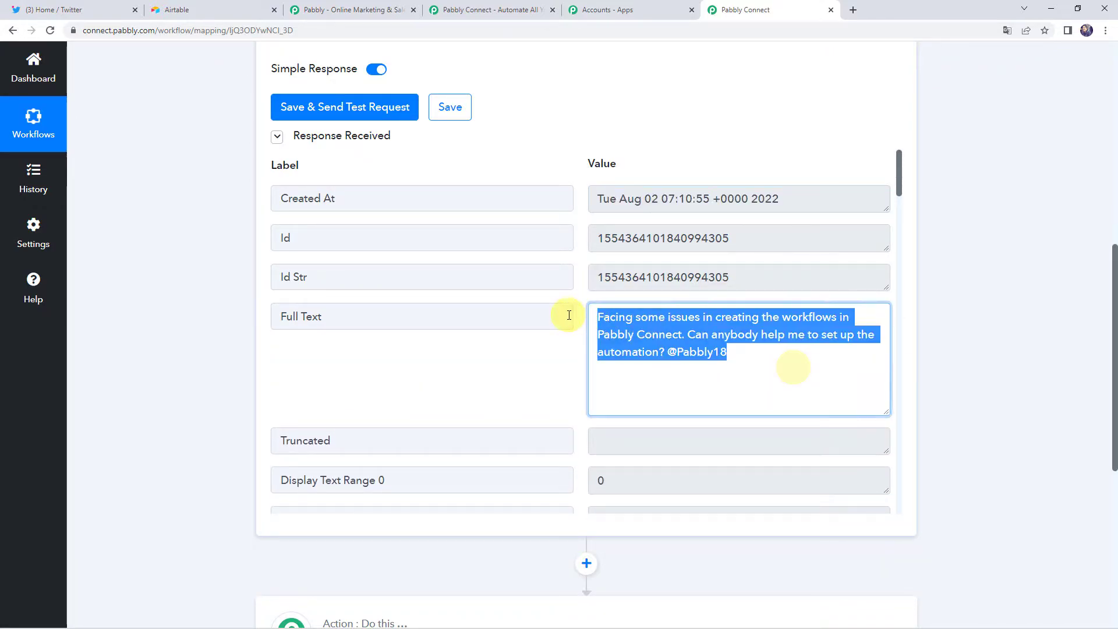
scroll(568, 314, down, 4)
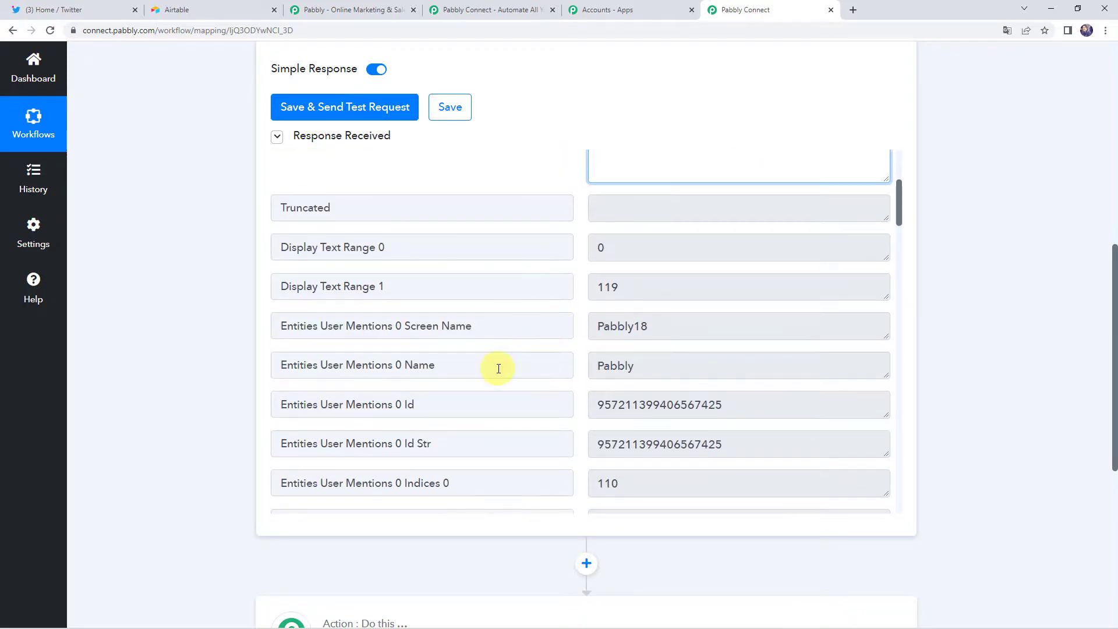
drag(698, 324, 553, 316)
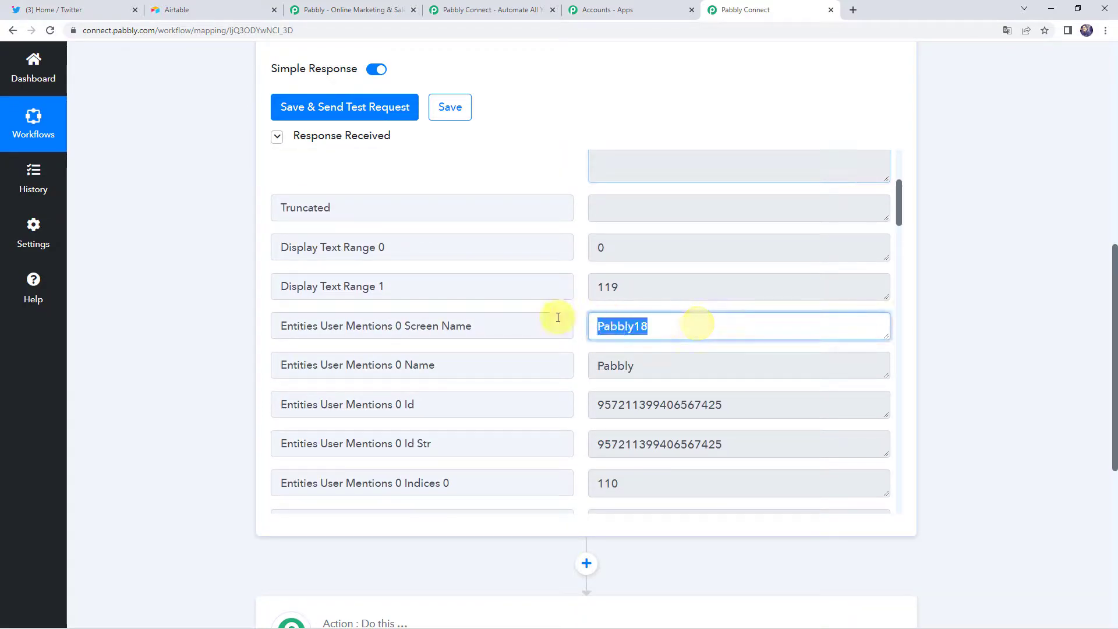
scroll(557, 317, down, 8)
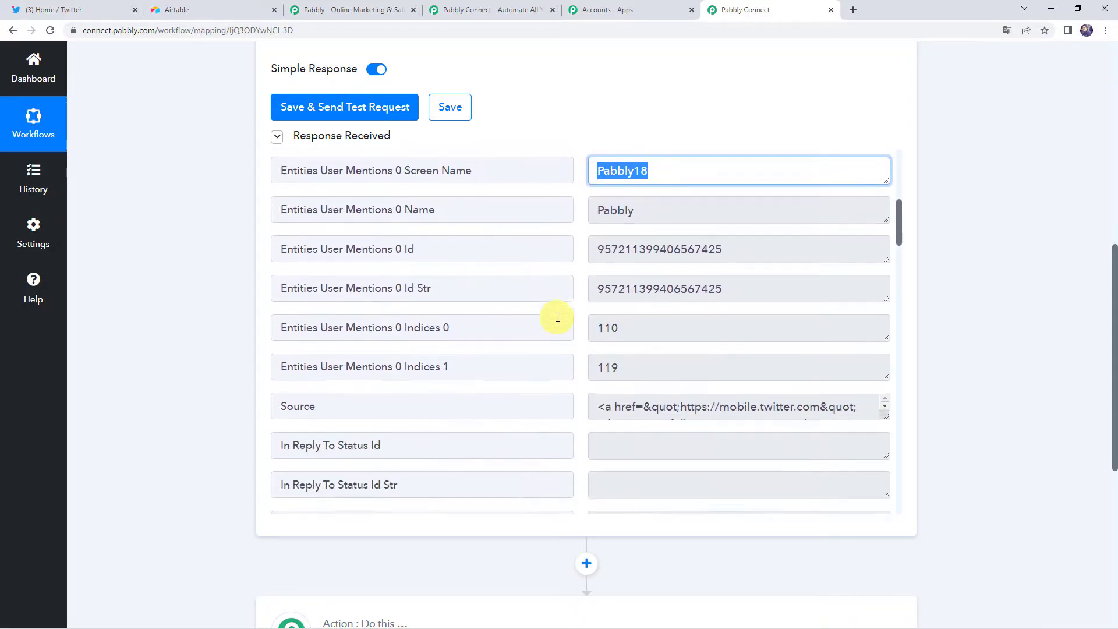
scroll(556, 317, down, 2)
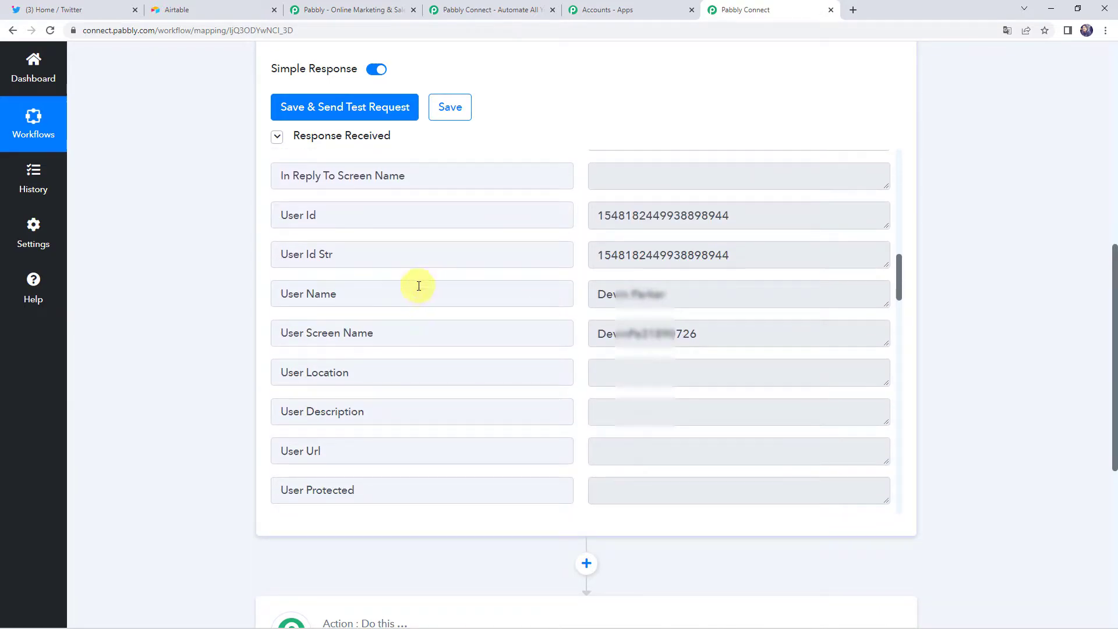
scroll(754, 332, down, 16)
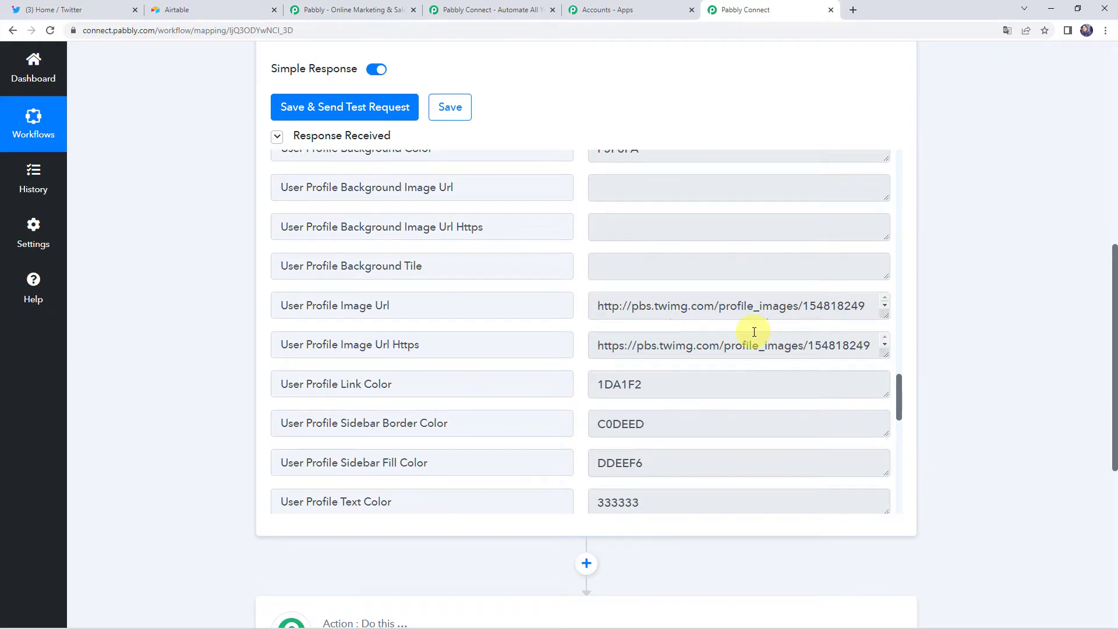
scroll(754, 340, down, 1)
scroll(532, 361, up, 11)
scroll(536, 362, up, 15)
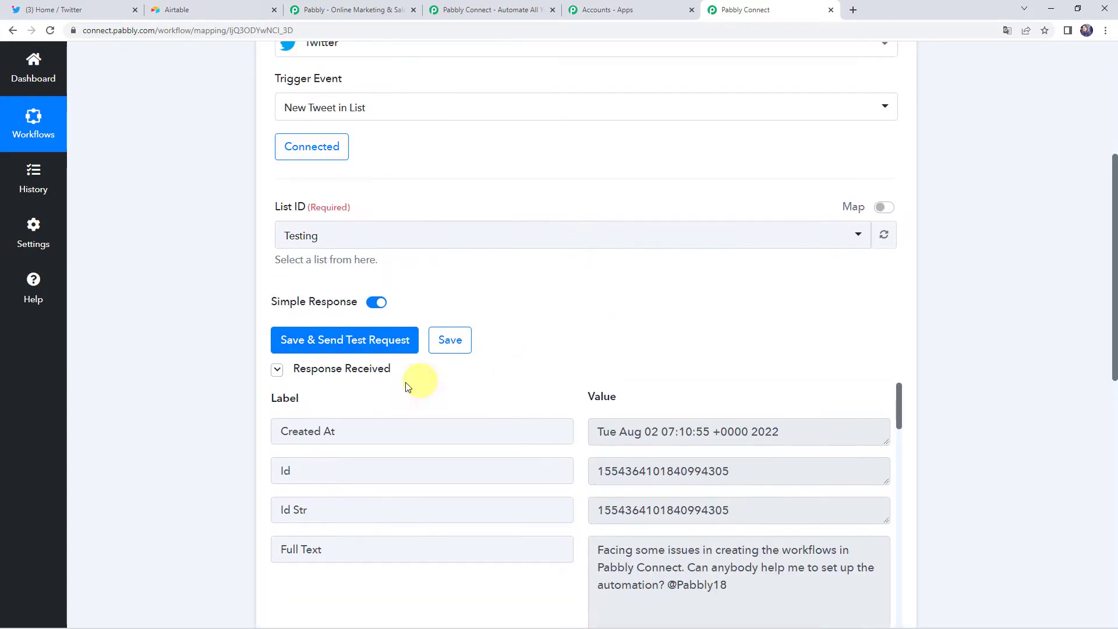
Check the Full Text value in the trigger response for the Pabbly Connect keyword
scroll(216, 431, down, 2)
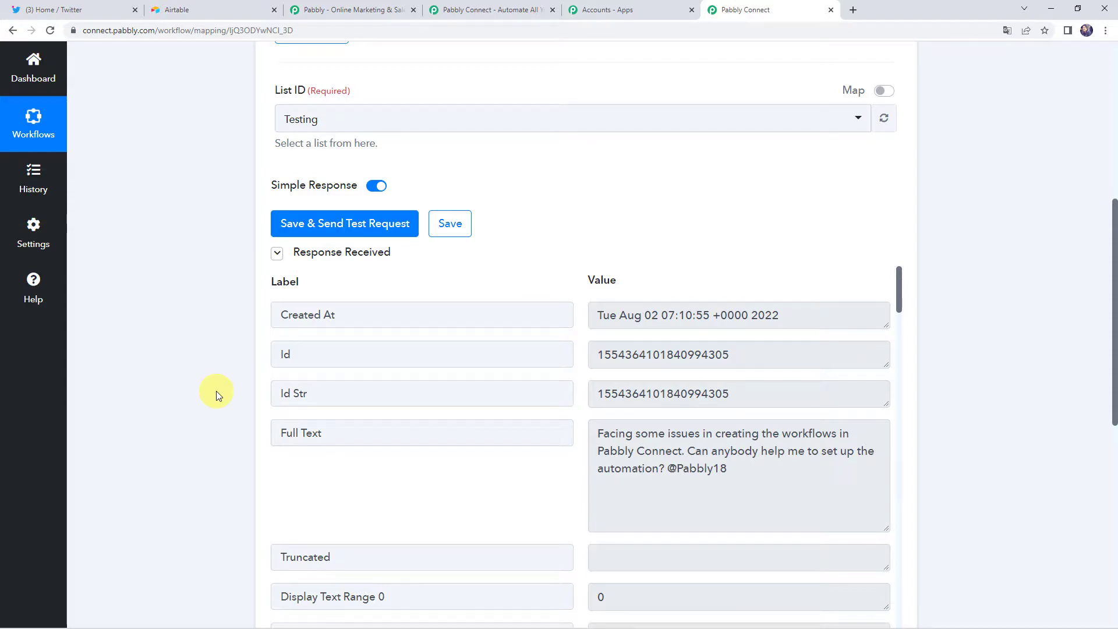
scroll(217, 395, down, 2)
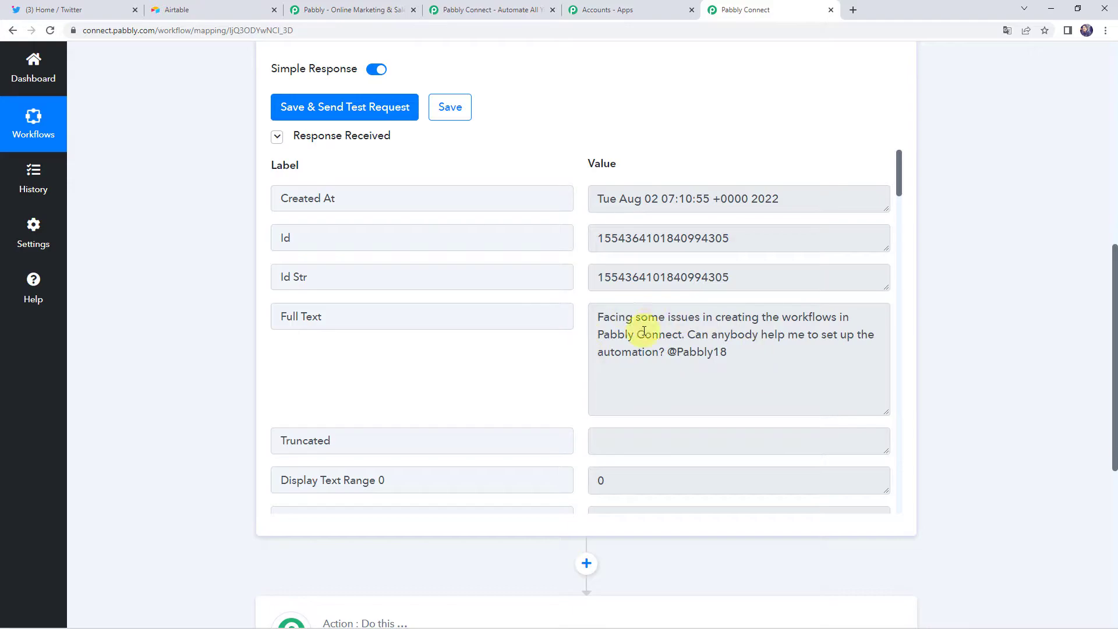
click(616, 338)
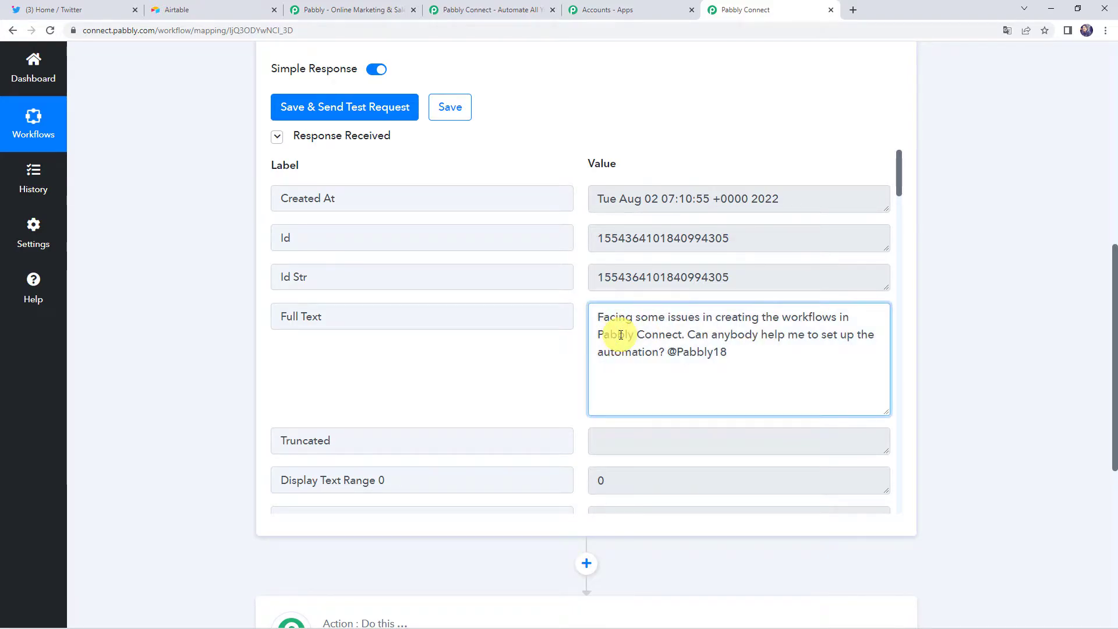
drag(637, 336, 678, 344)
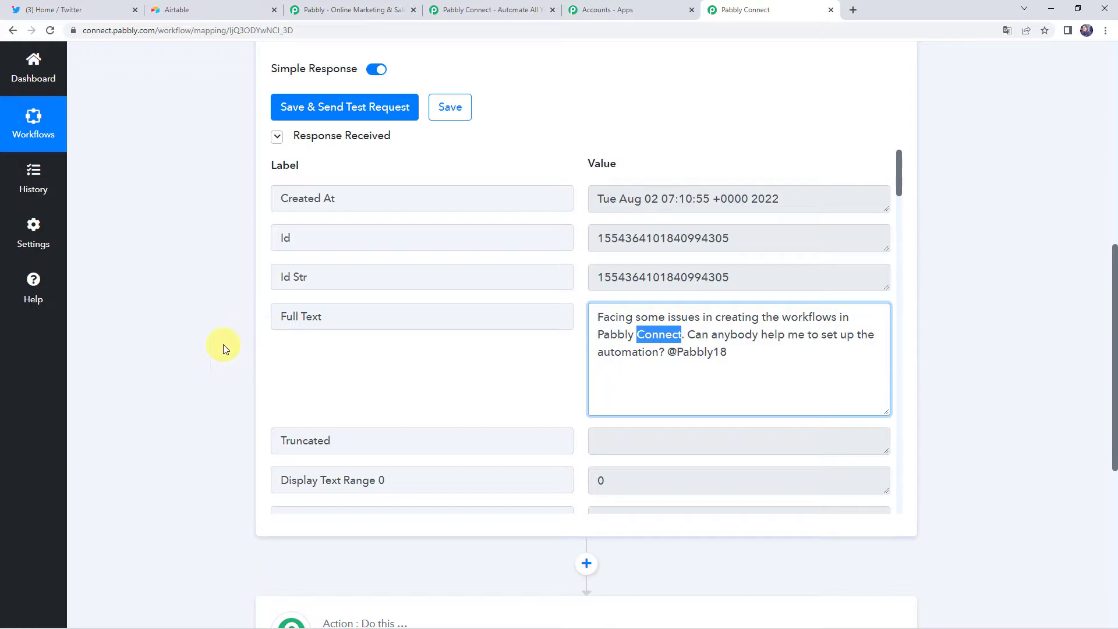
Open the workflow's second step and choose Filter as its action app
scroll(223, 346, down, 5)
scroll(224, 346, down, 1)
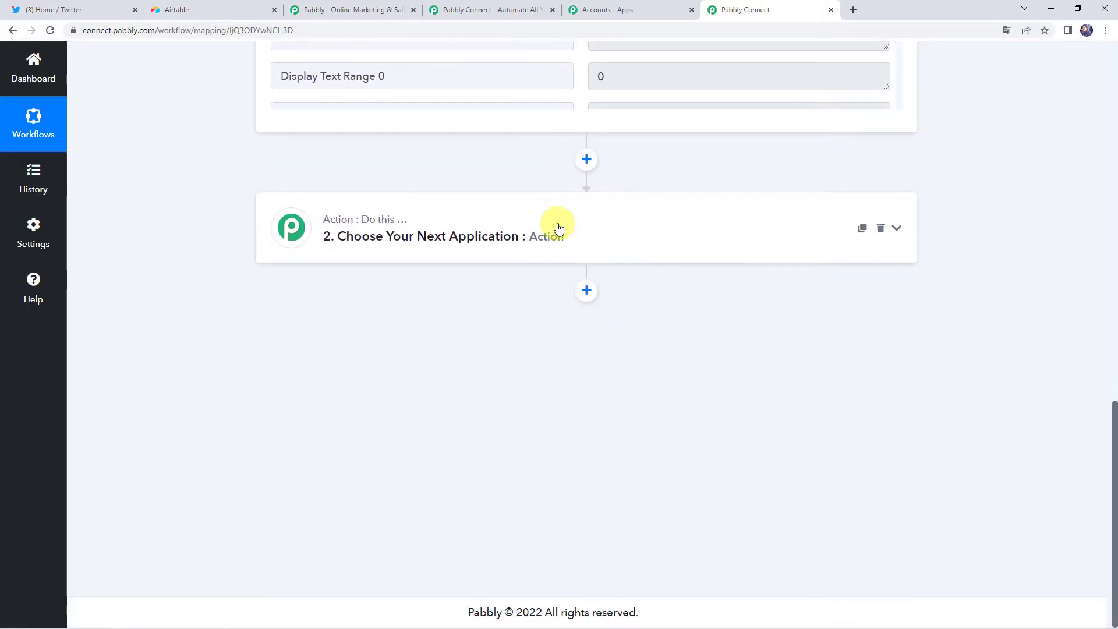
click(554, 226)
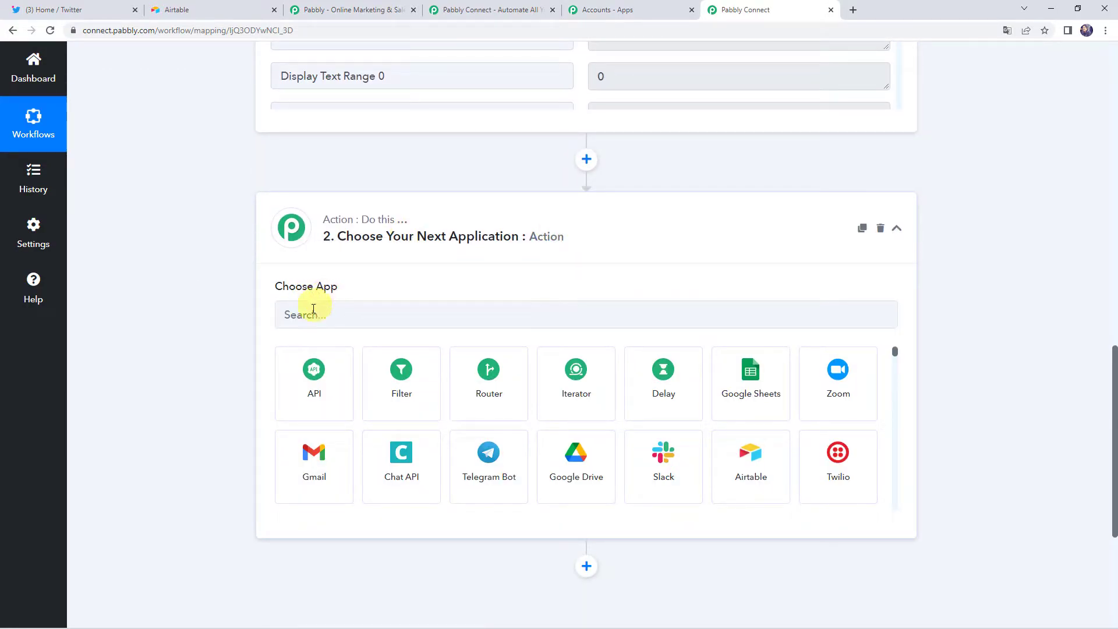
click(390, 392)
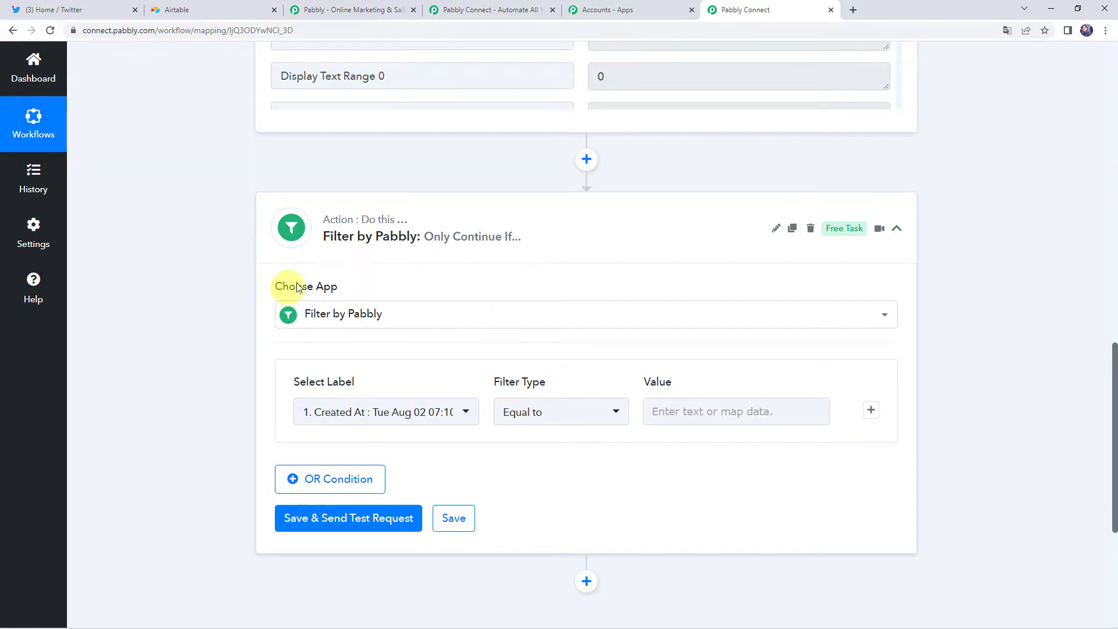
Set the first filter condition to the trigger's Full Text, filter type Contains, and value Pabbly
click(382, 416)
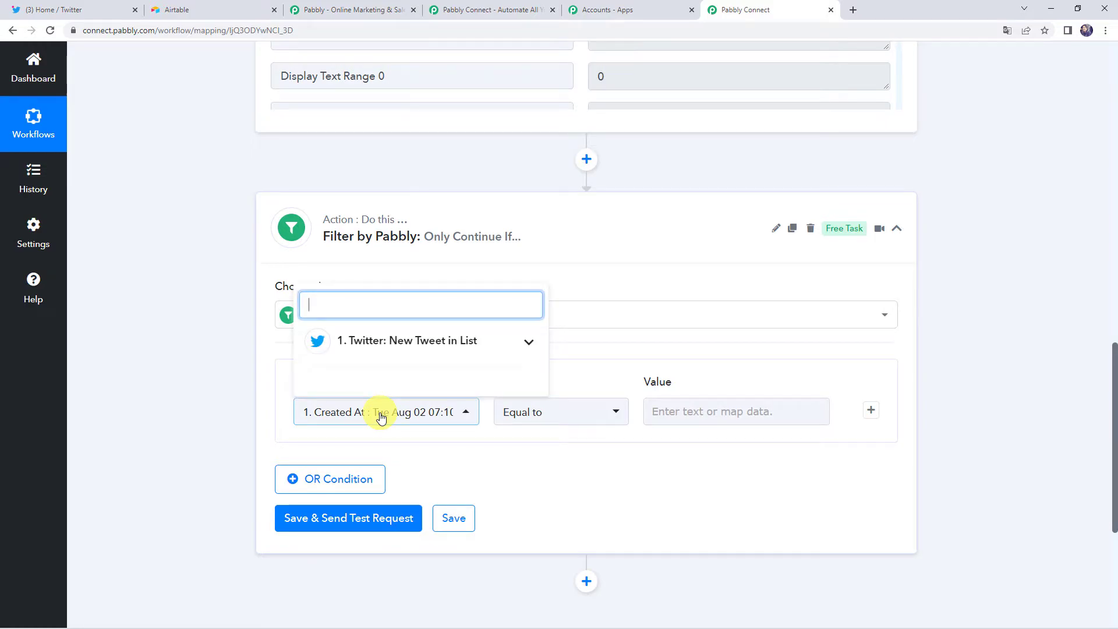
click(369, 346)
scroll(228, 397, down, 1)
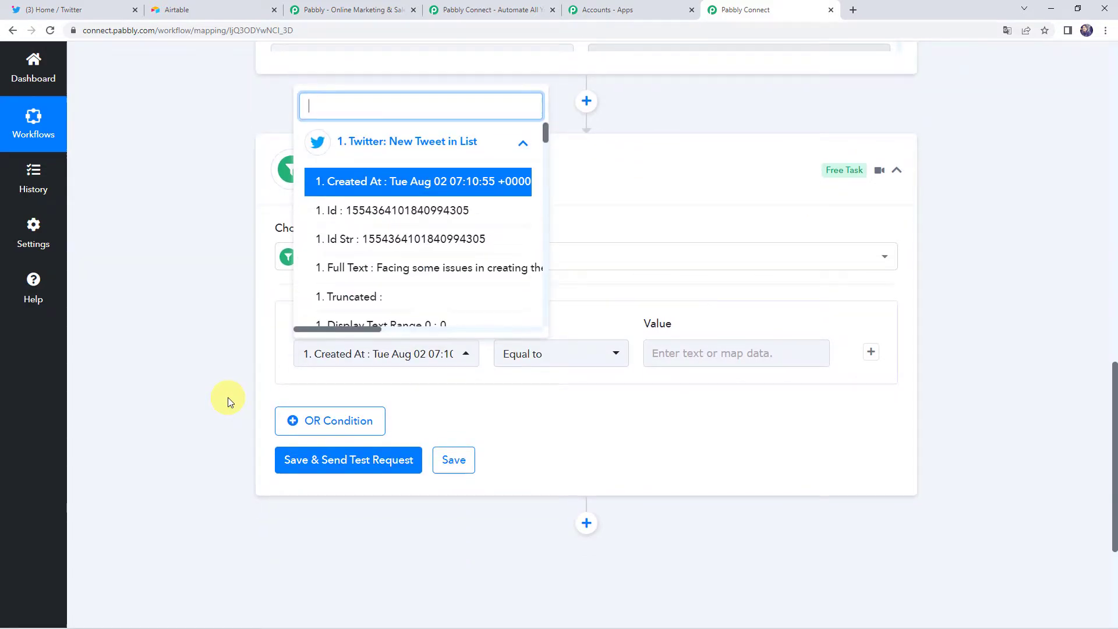
click(369, 267)
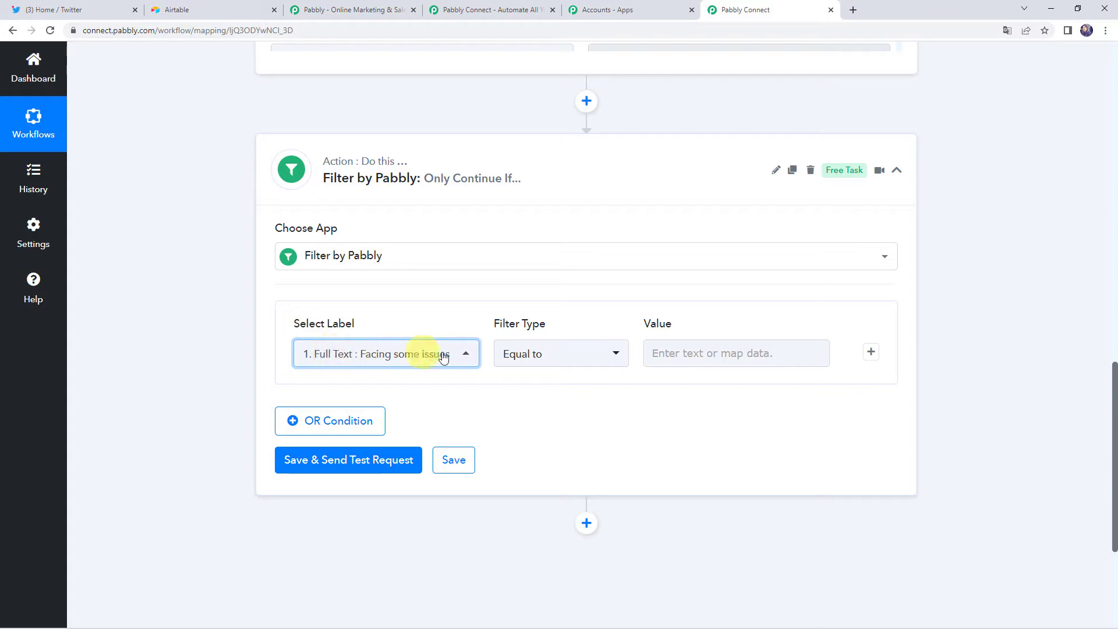
click(527, 353)
click(537, 190)
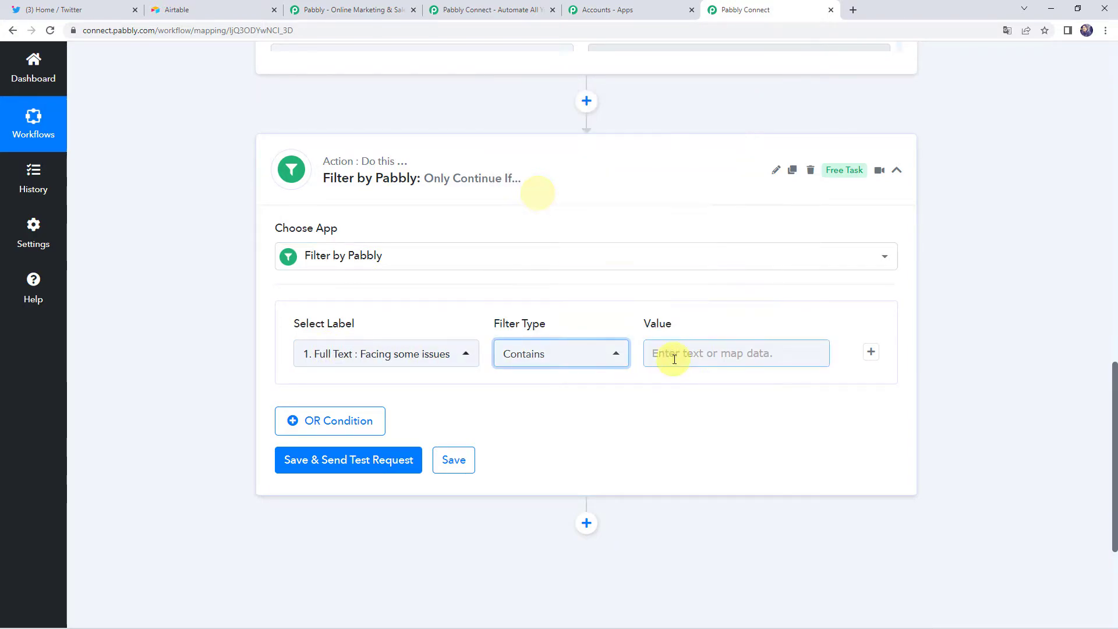
click(675, 359)
text(Pabbl)
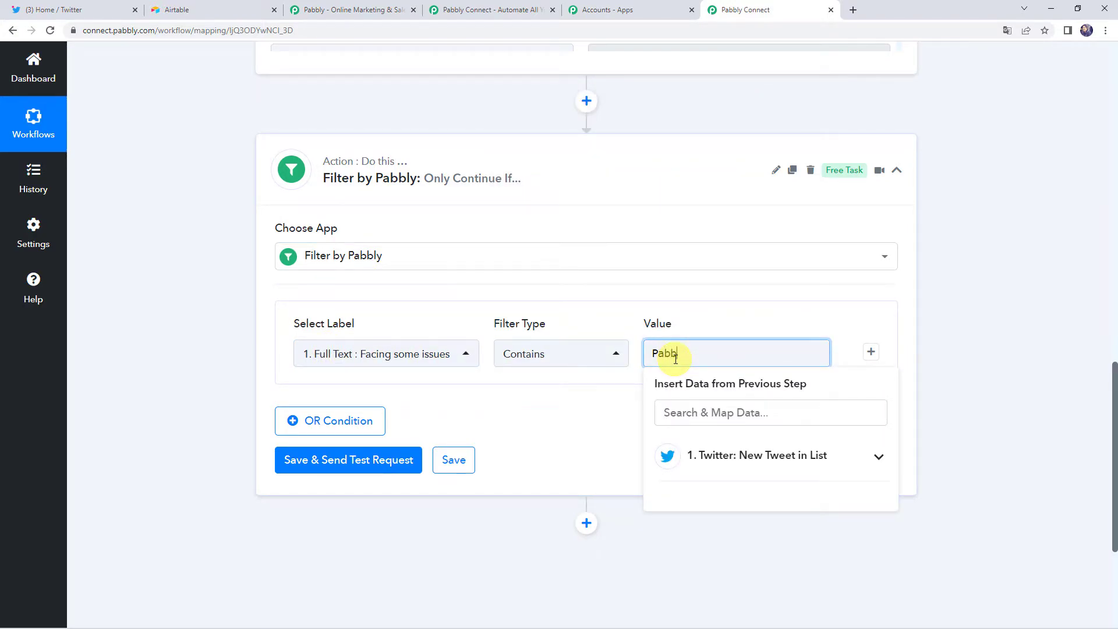
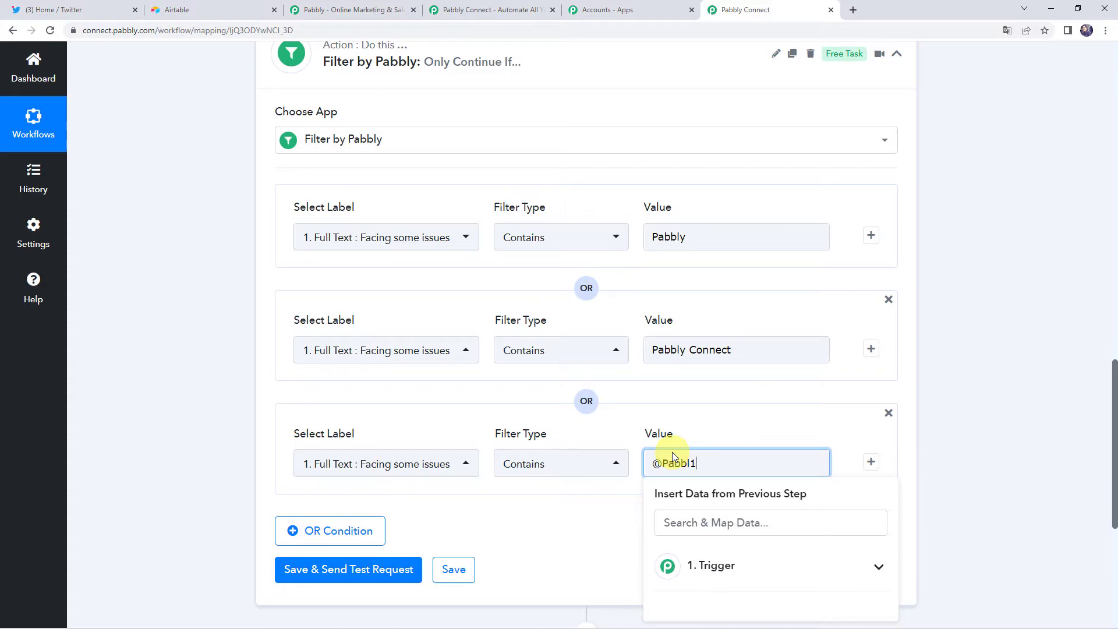
text(18)
click(707, 398)
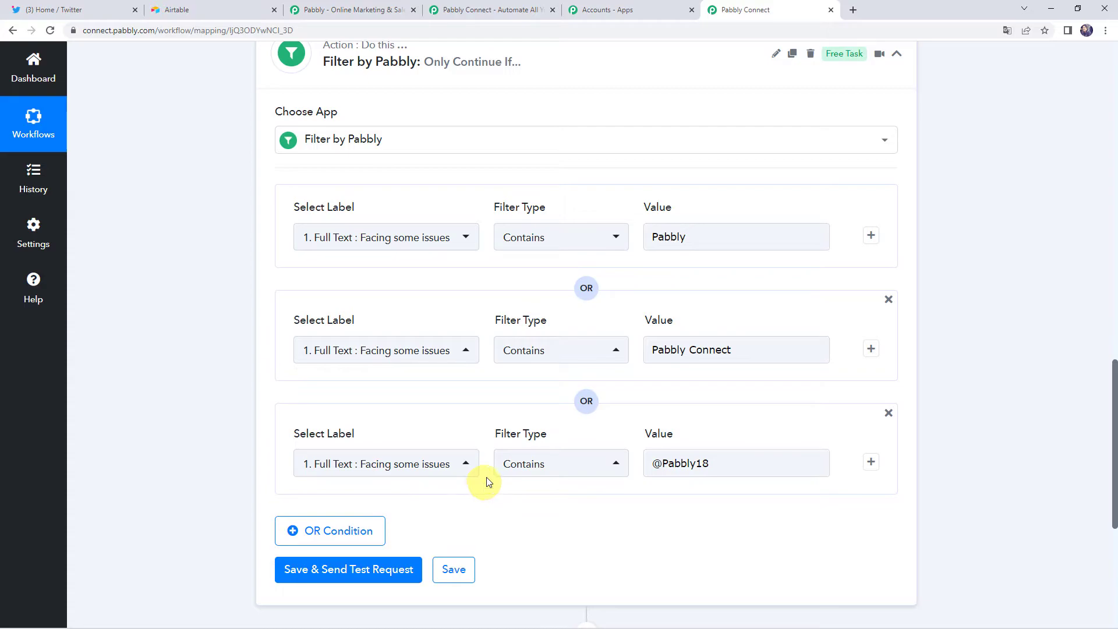
click(342, 569)
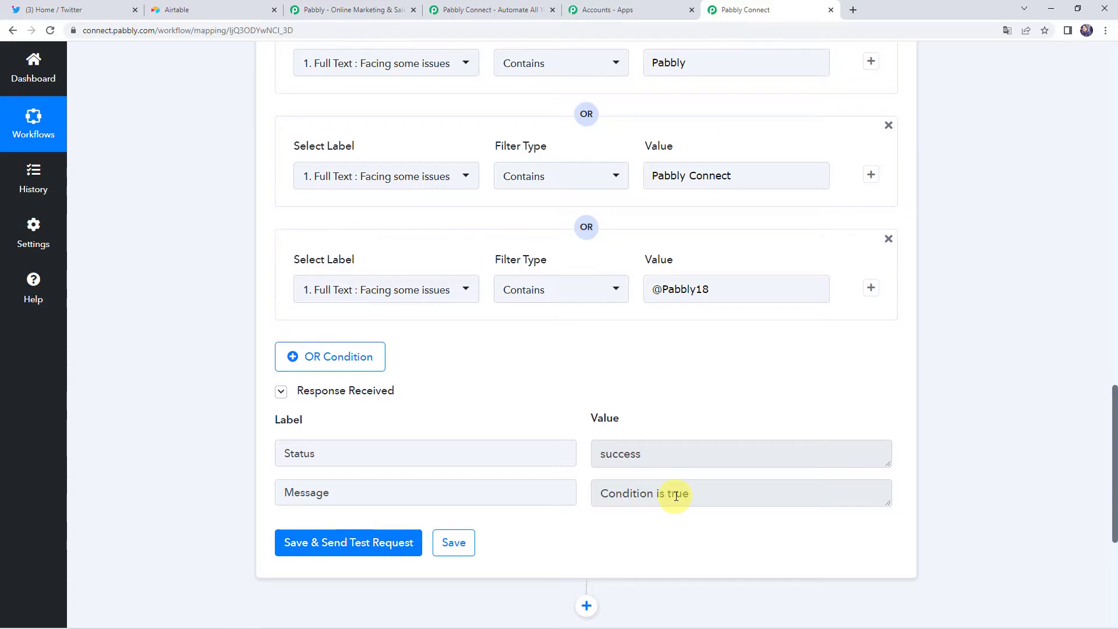
scroll(675, 494, up, 4)
click(716, 299)
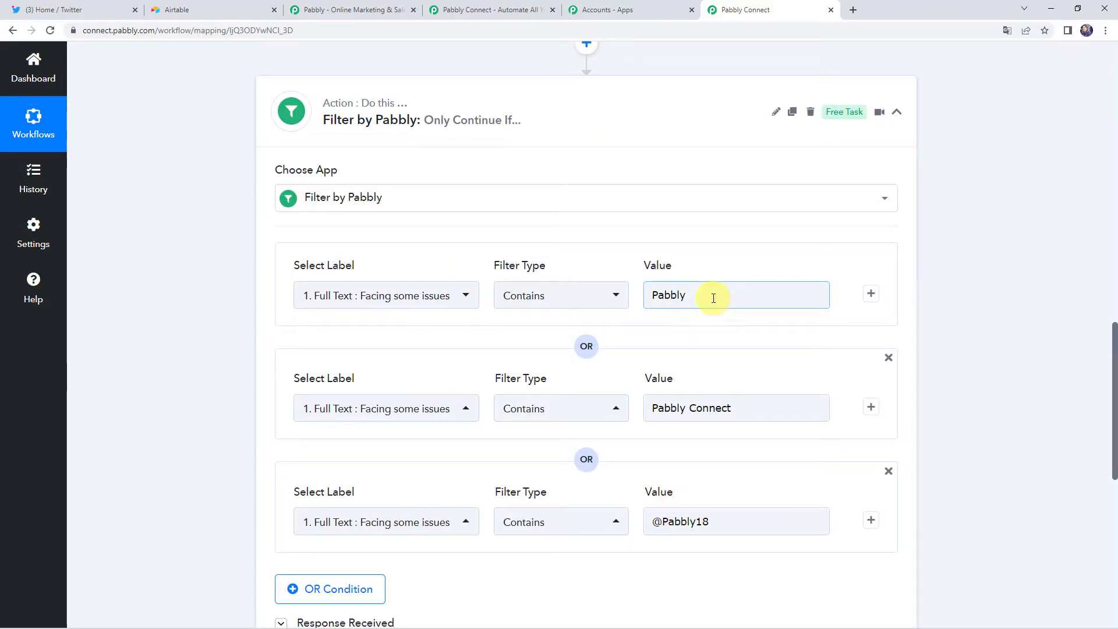
double_click(713, 298)
scroll(984, 334, up, 9)
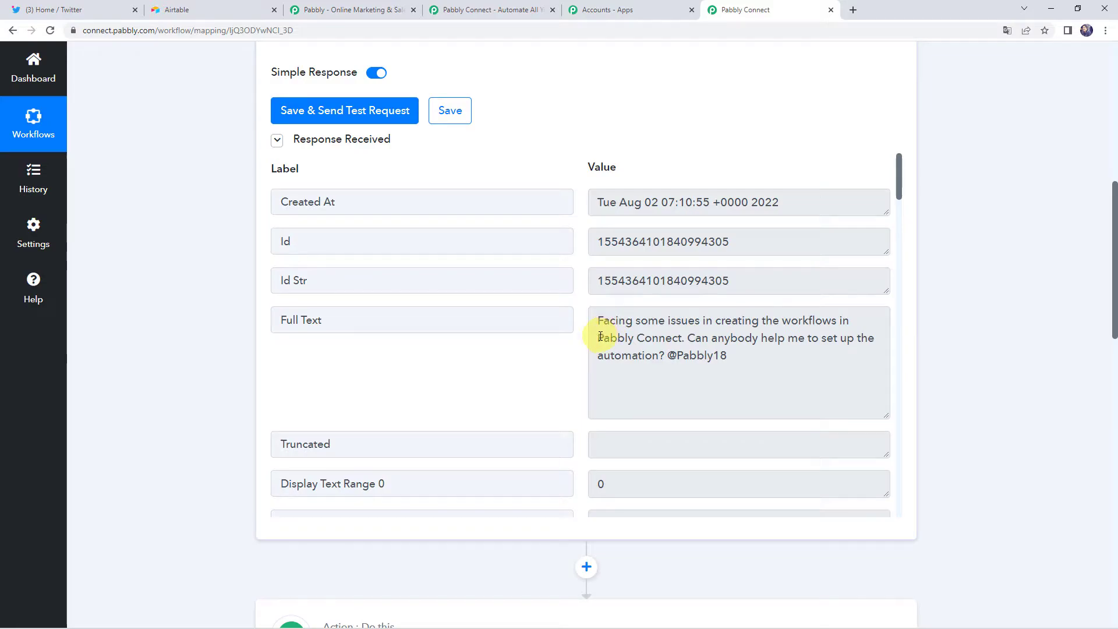
drag(599, 336, 633, 340)
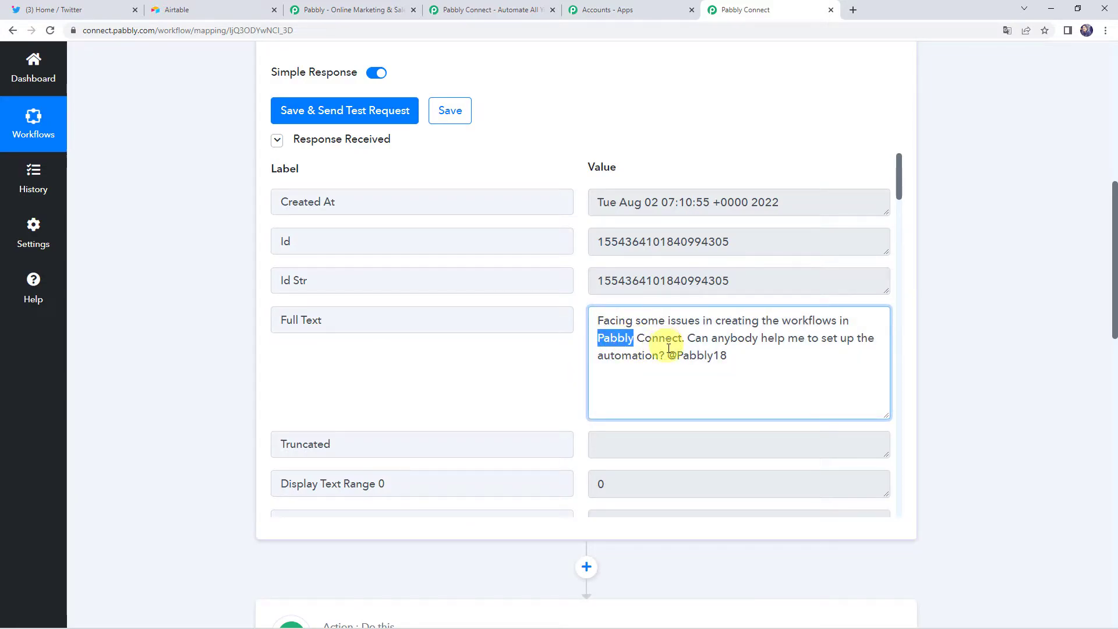
drag(667, 356, 742, 358)
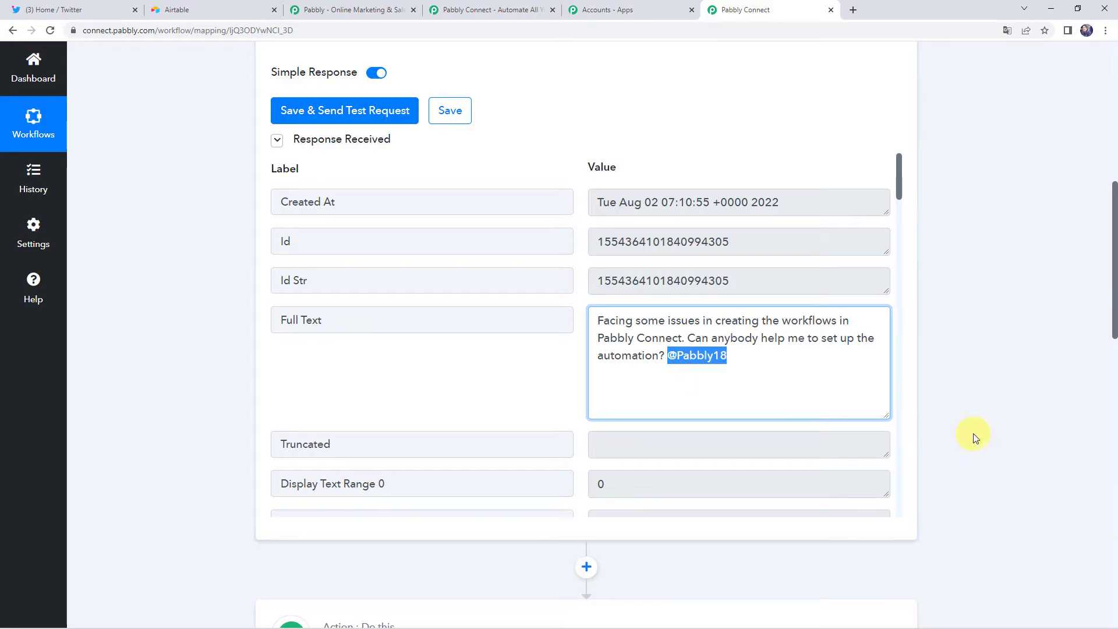
scroll(217, 215, down, 9)
scroll(217, 215, up, 3)
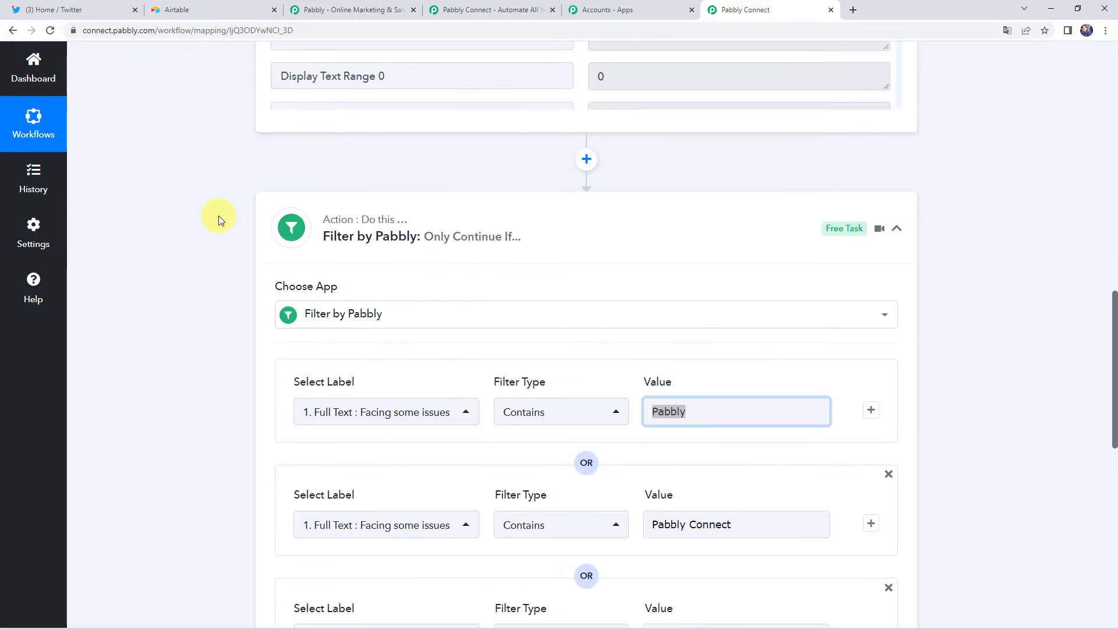
scroll(220, 219, down, 4)
scroll(219, 219, down, 3)
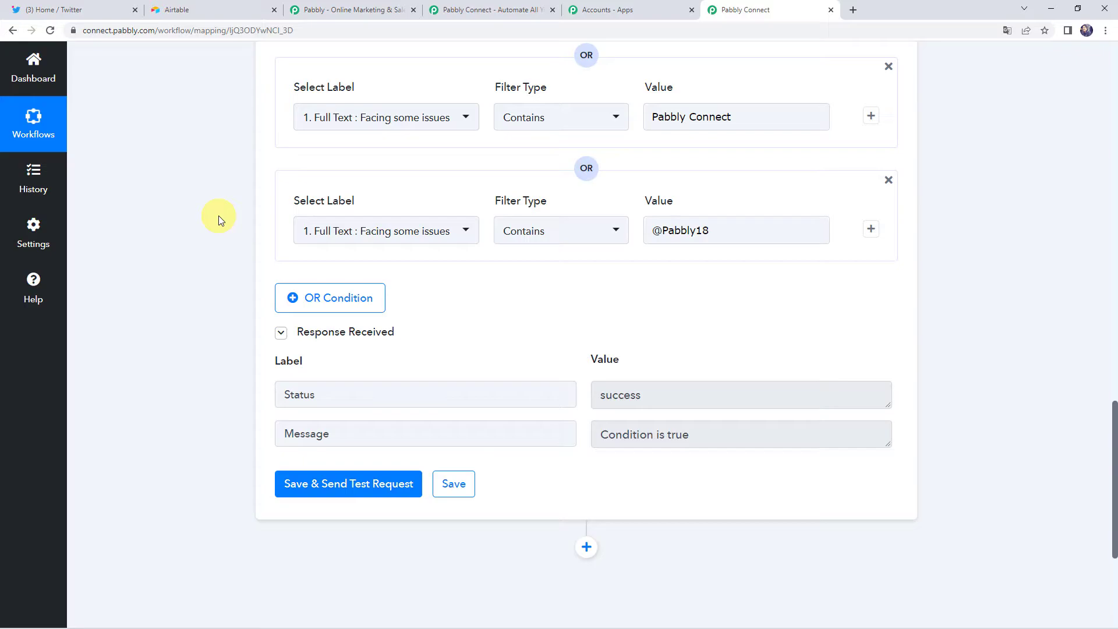
Add a new action step after the filter and open its app selection
scroll(218, 216, down, 4)
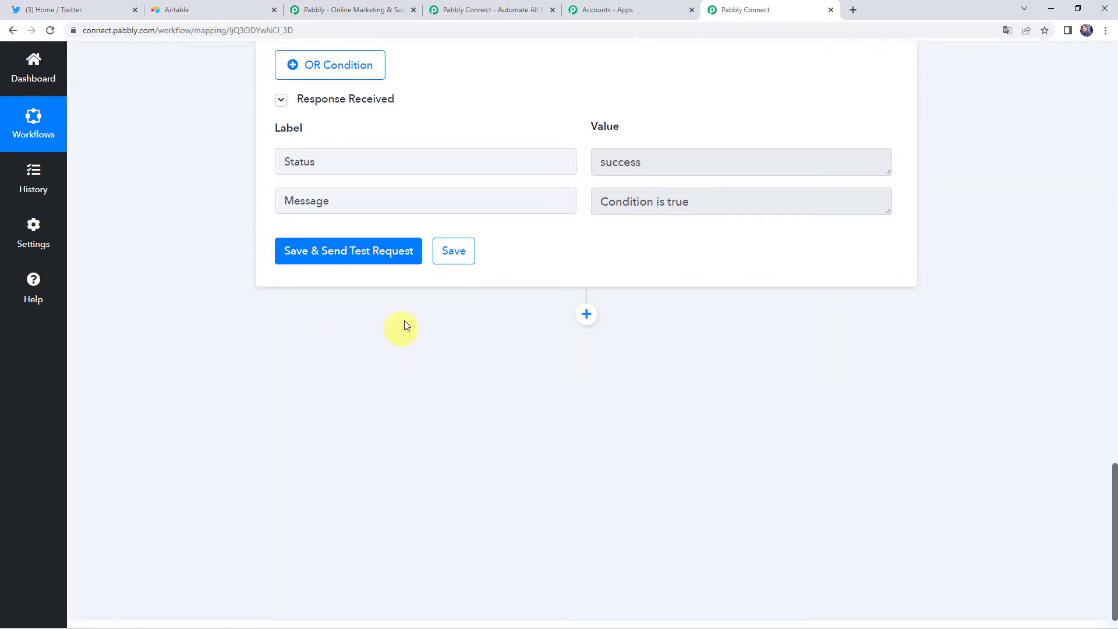
click(585, 315)
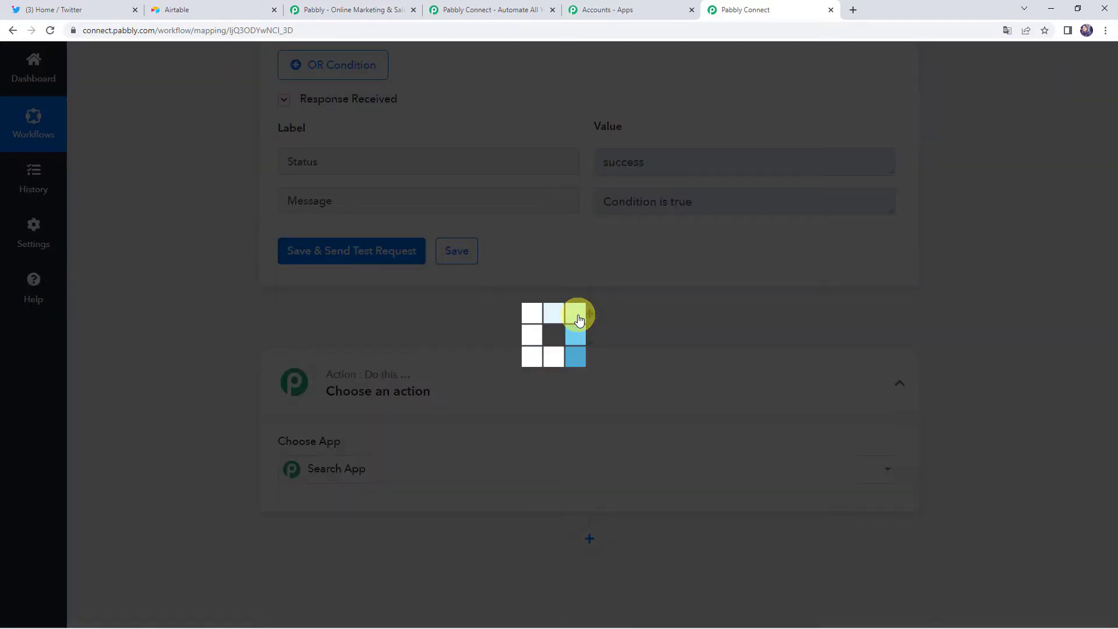
scroll(383, 334, down, 3)
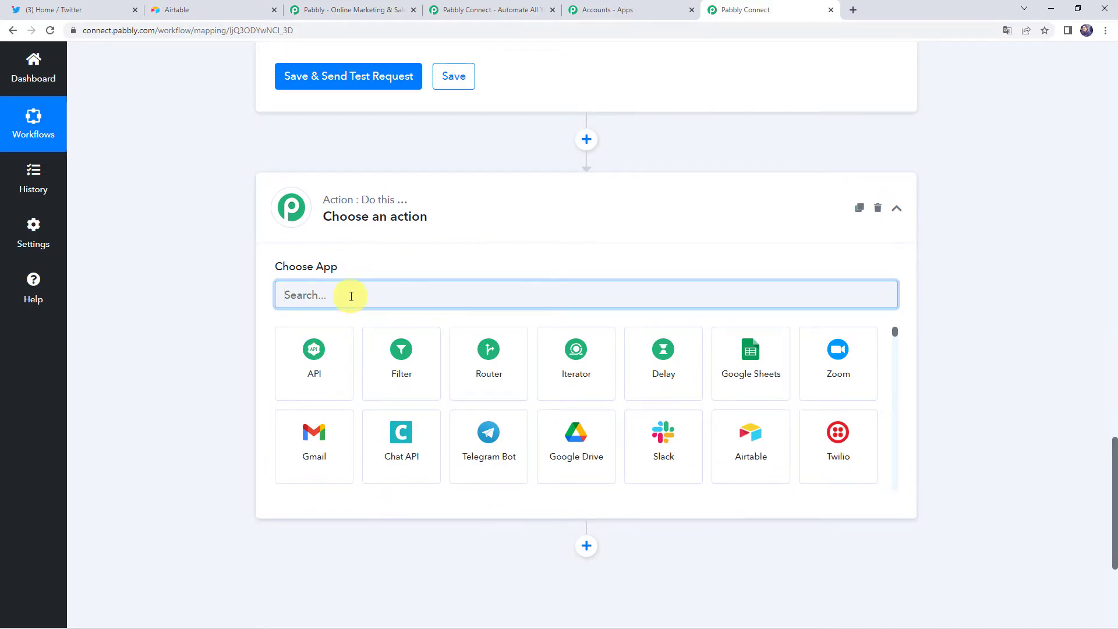
Choose Airtable with the event Search Record for the new action and start adding a new Airtable connection
text(Airtab)
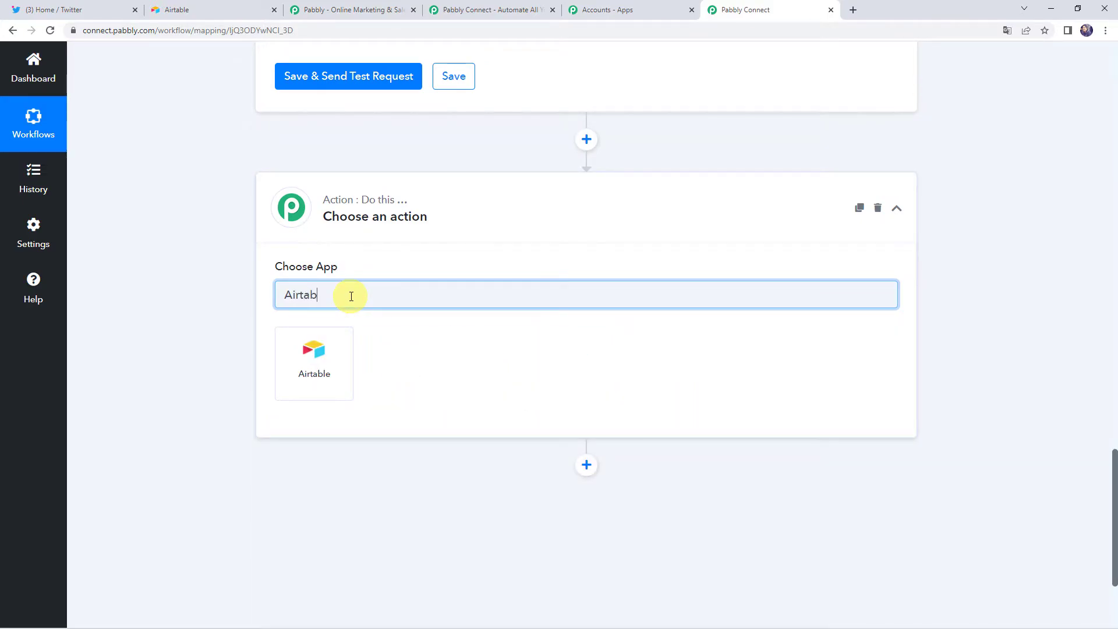
click(322, 375)
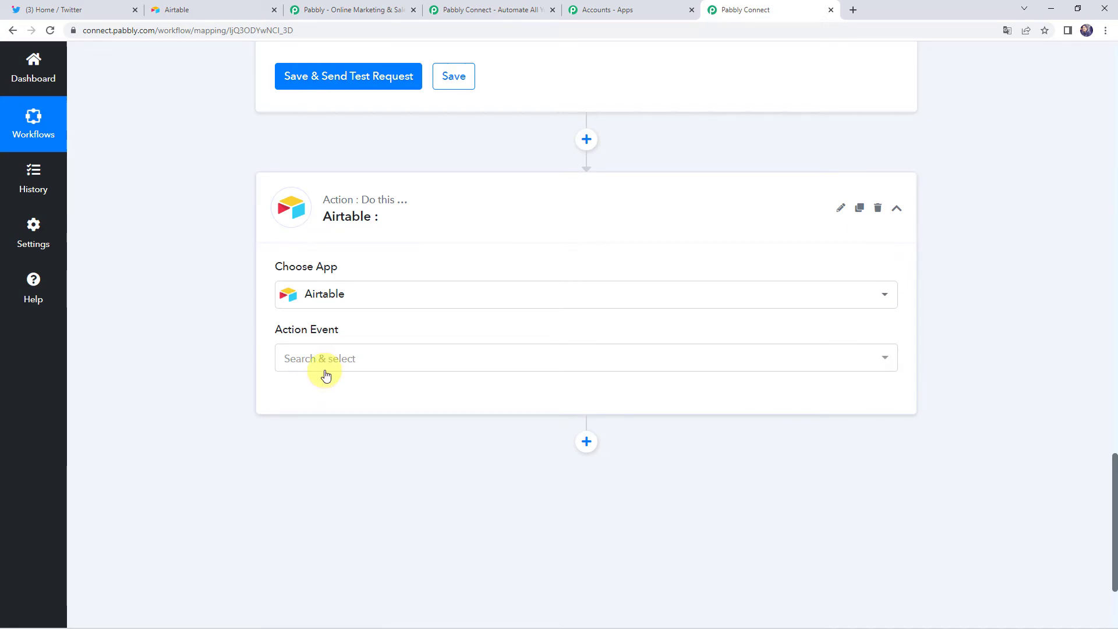
click(320, 362)
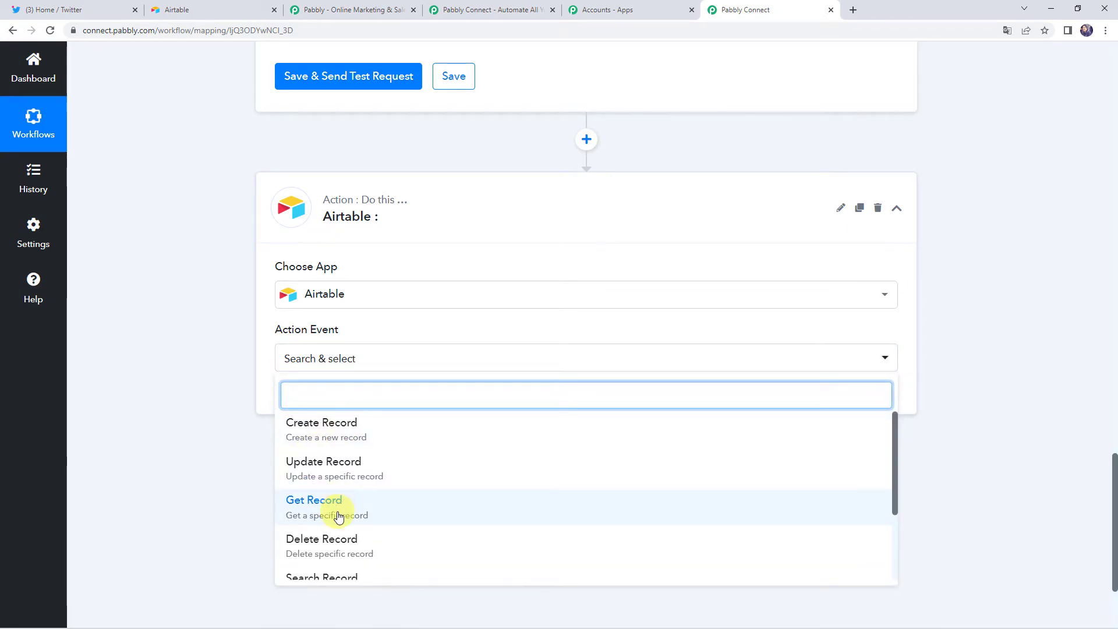
scroll(338, 516, down, 3)
click(331, 471)
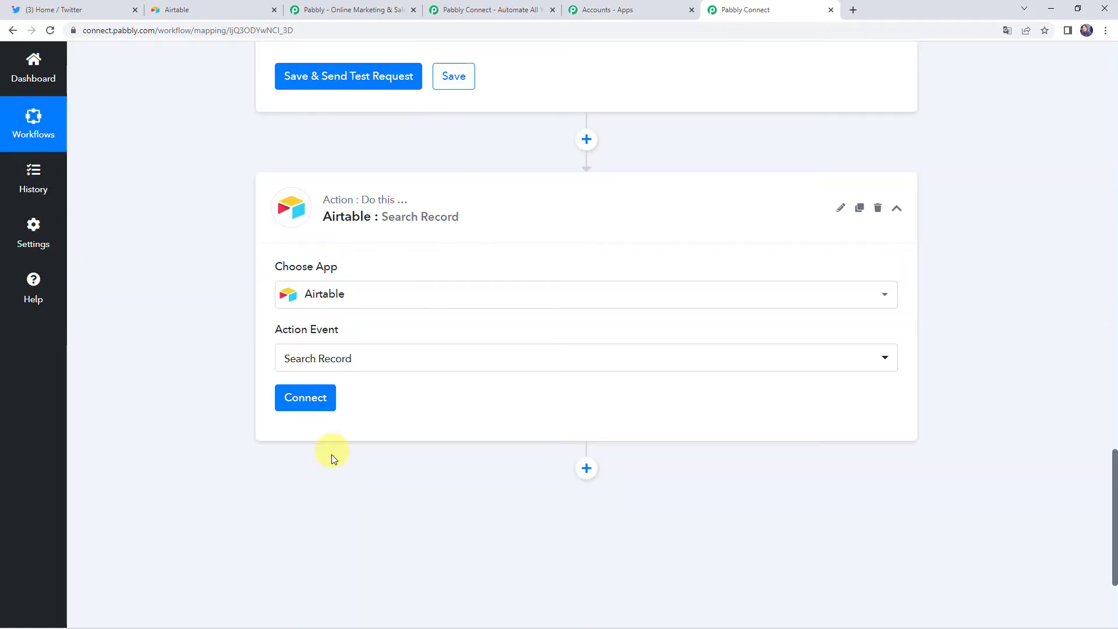
click(307, 398)
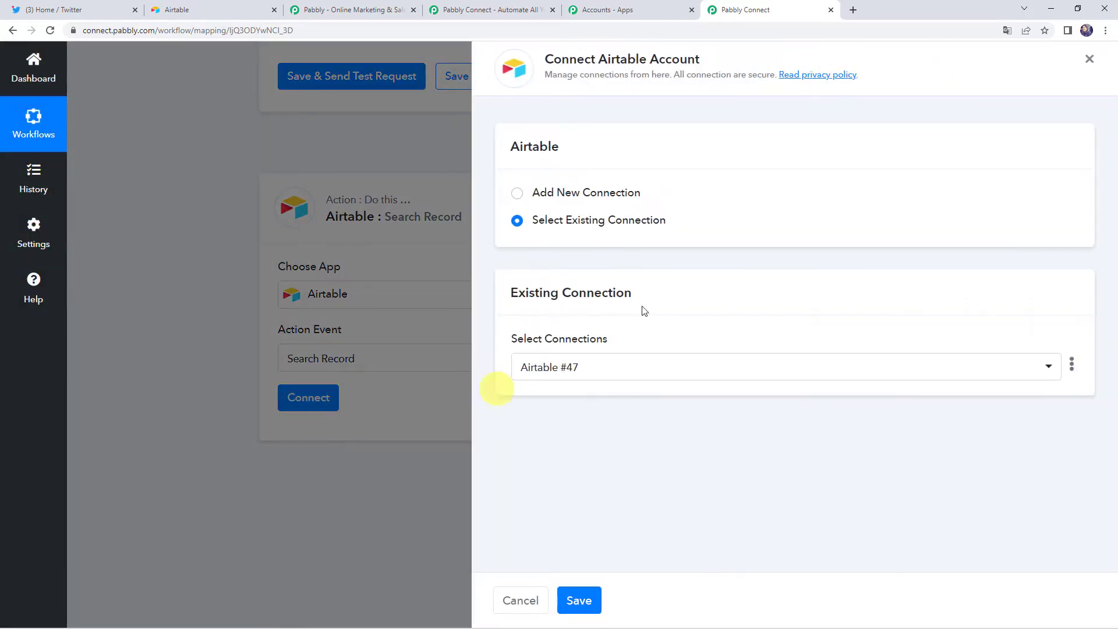
click(590, 193)
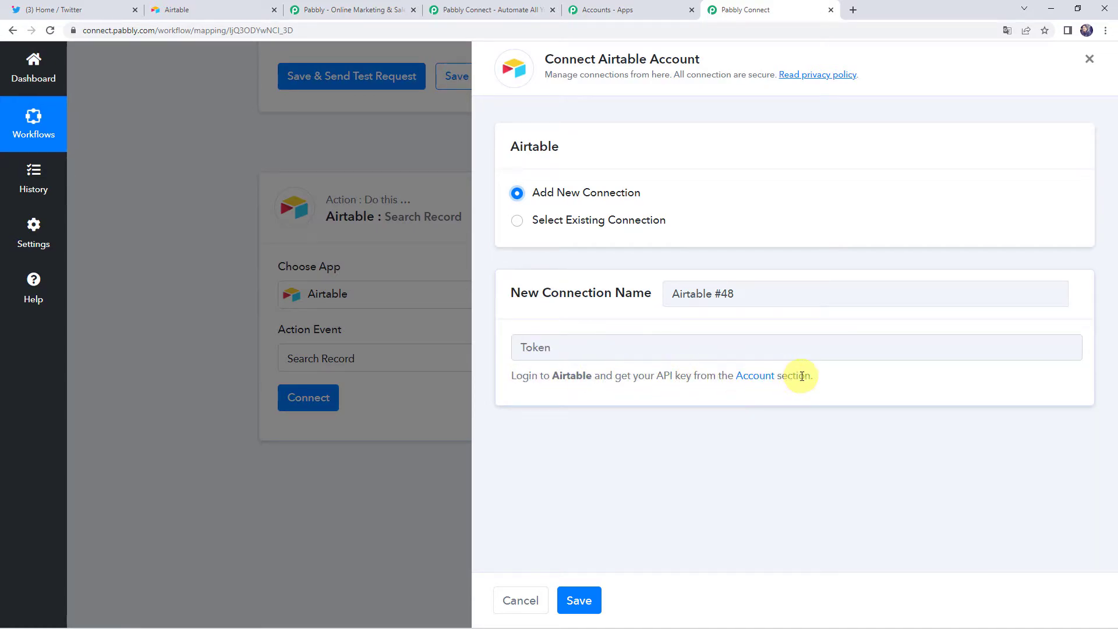
Switch to Airtable, open the account overview and copy the personal API key
click(223, 12)
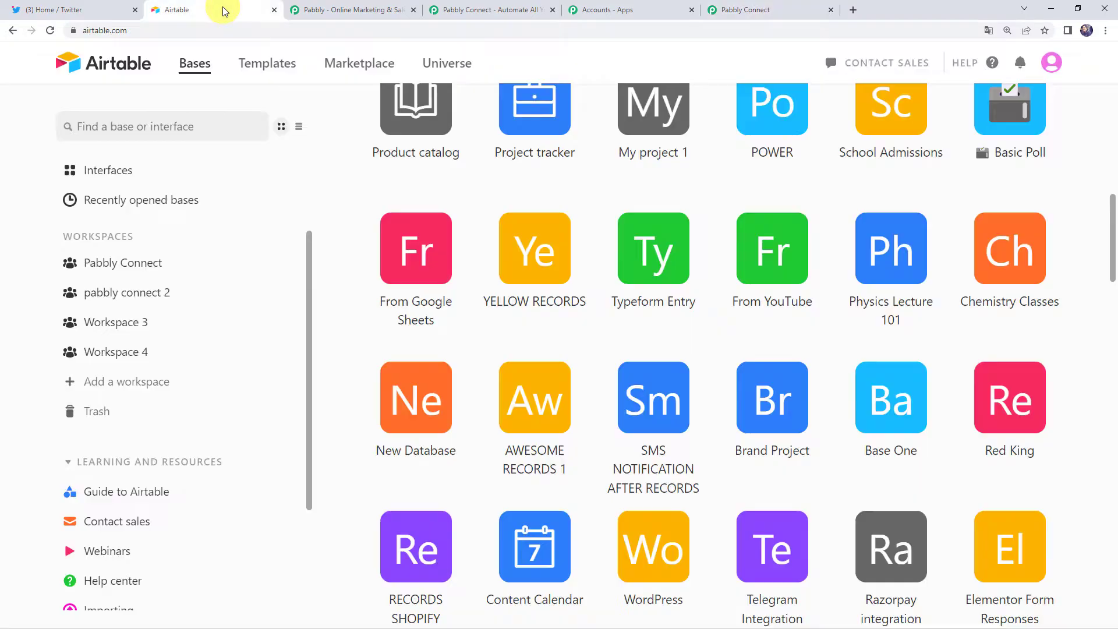
scroll(437, 201, up, 10)
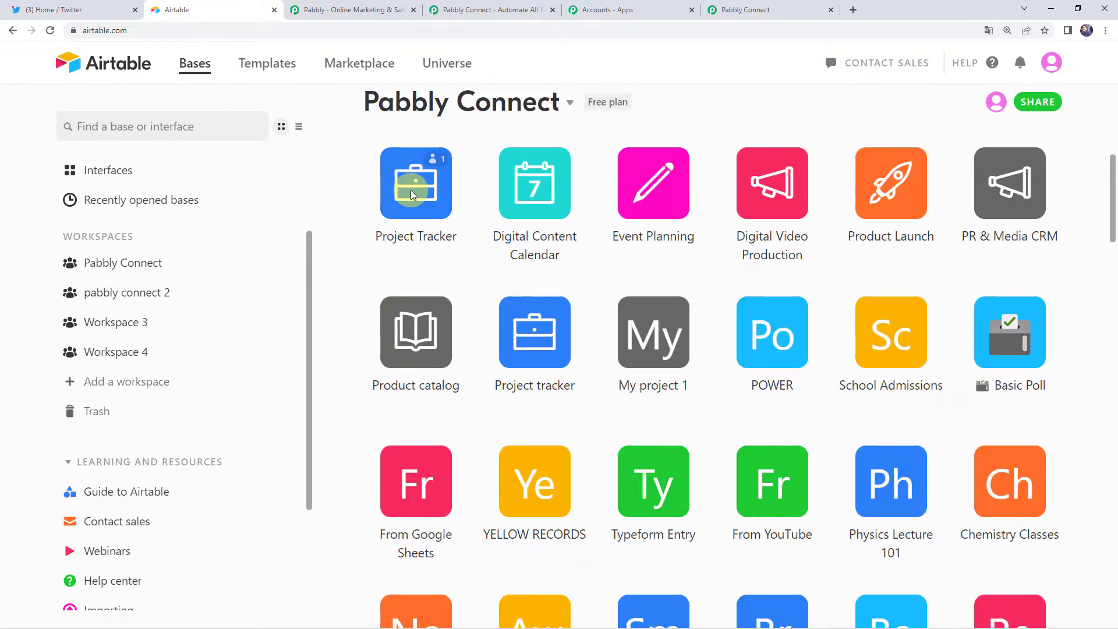
scroll(412, 195, up, 1)
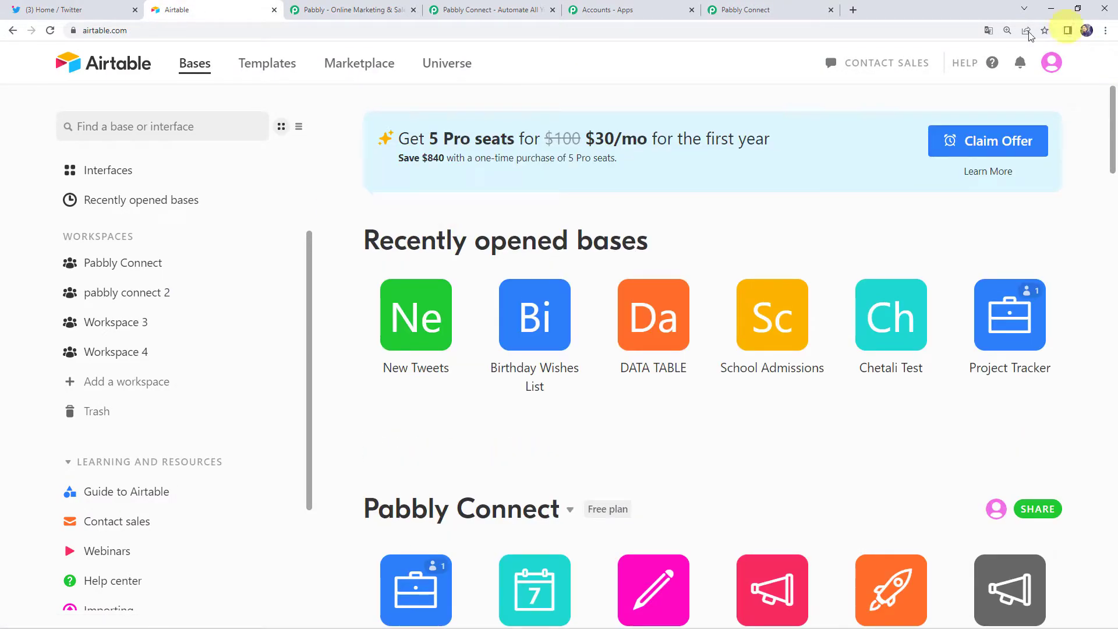
click(1052, 65)
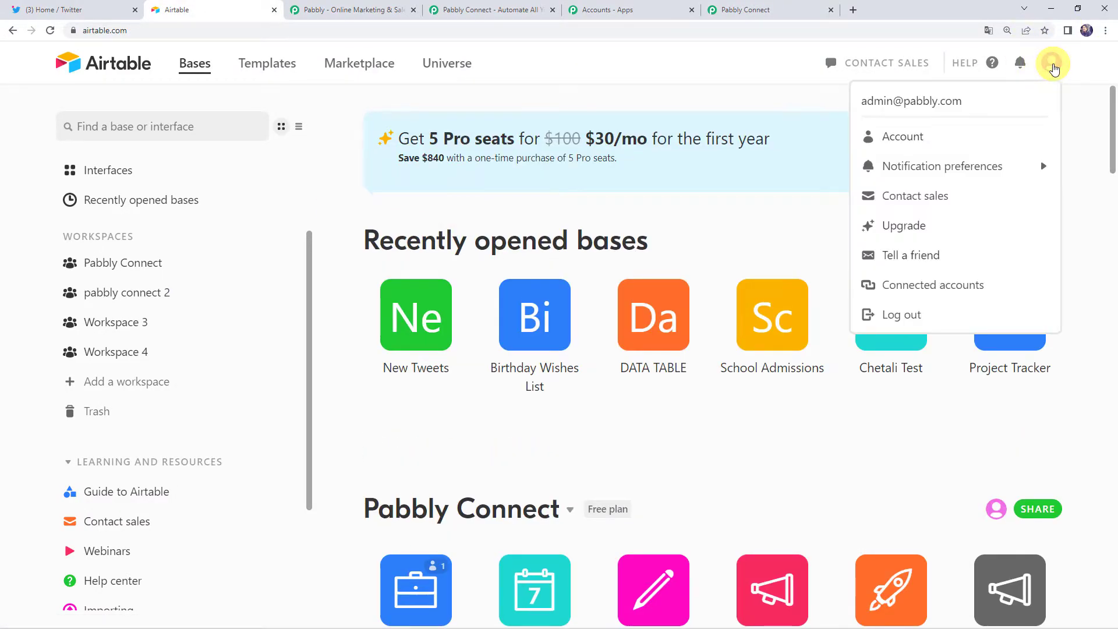
click(918, 140)
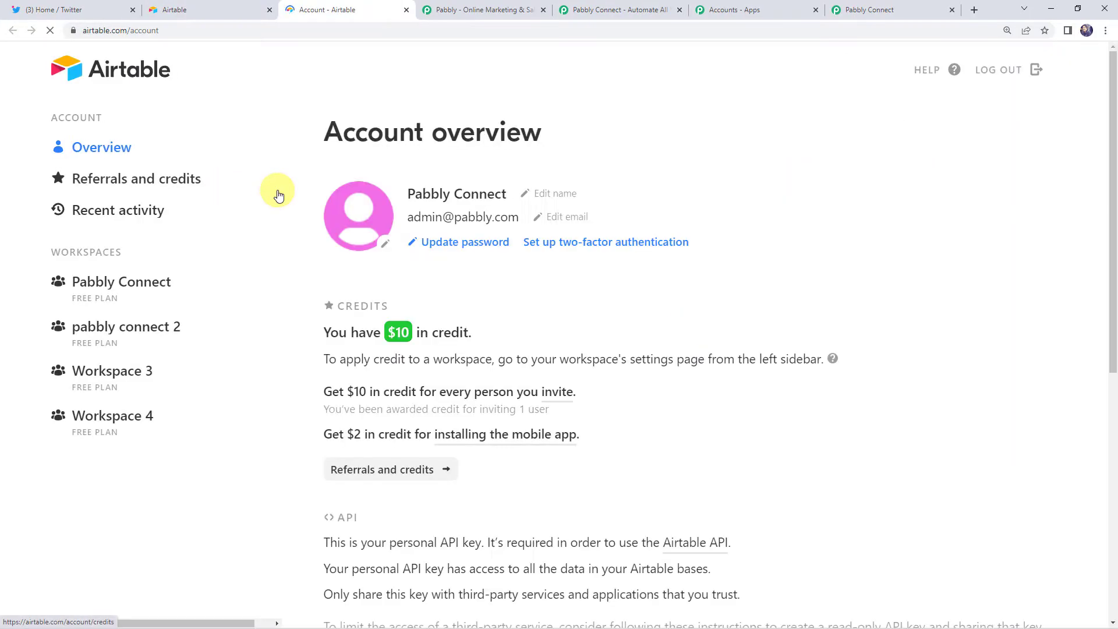
scroll(352, 259, down, 3)
scroll(351, 260, down, 3)
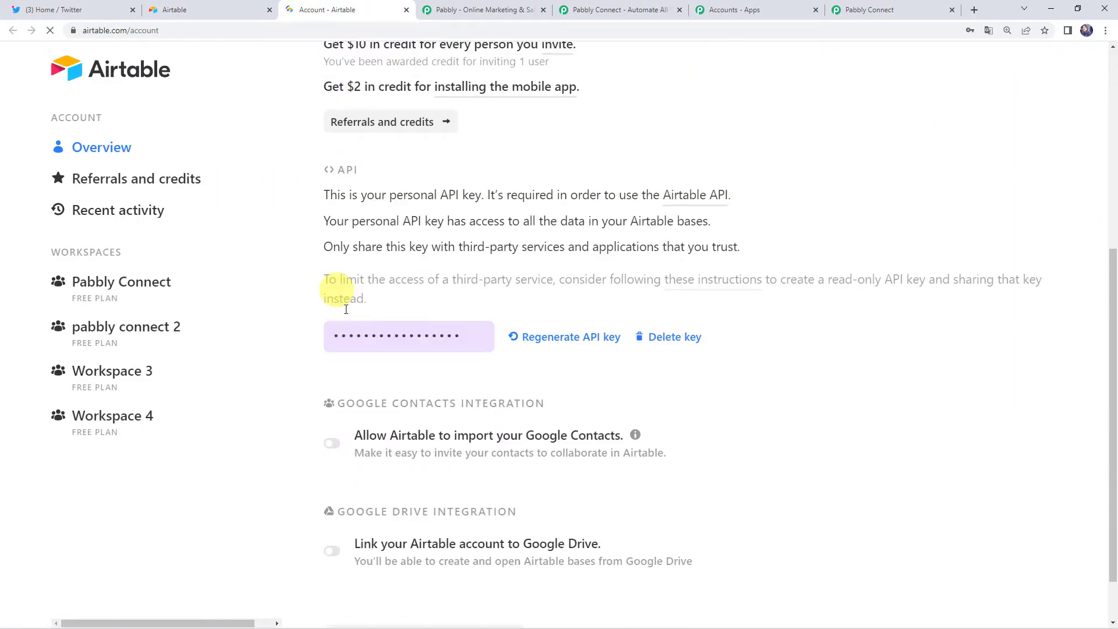
click(414, 333)
key(ctrl+c)
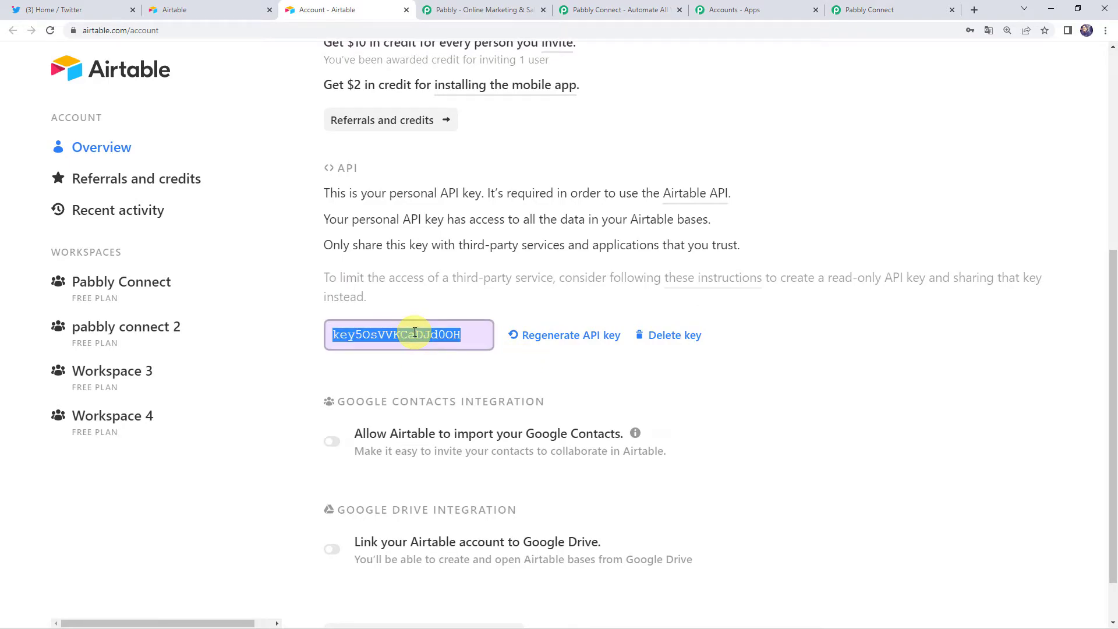
Return to Pabbly Connect, paste the API key as the new Airtable connection's token and save the connection
click(774, 10)
click(883, 8)
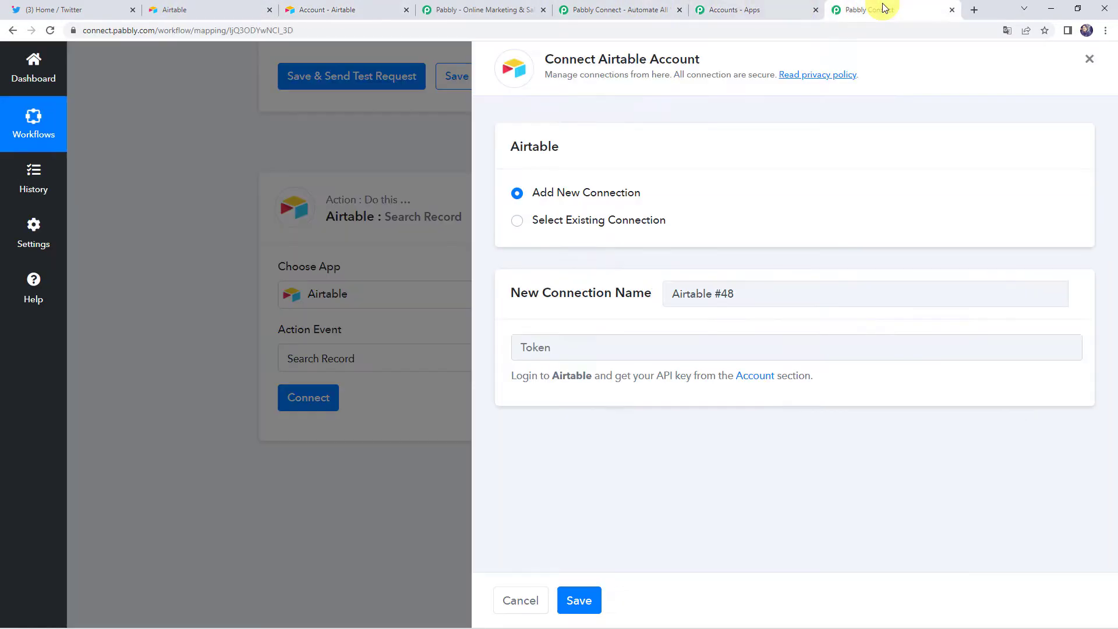
click(571, 347)
key(ctrl+v)
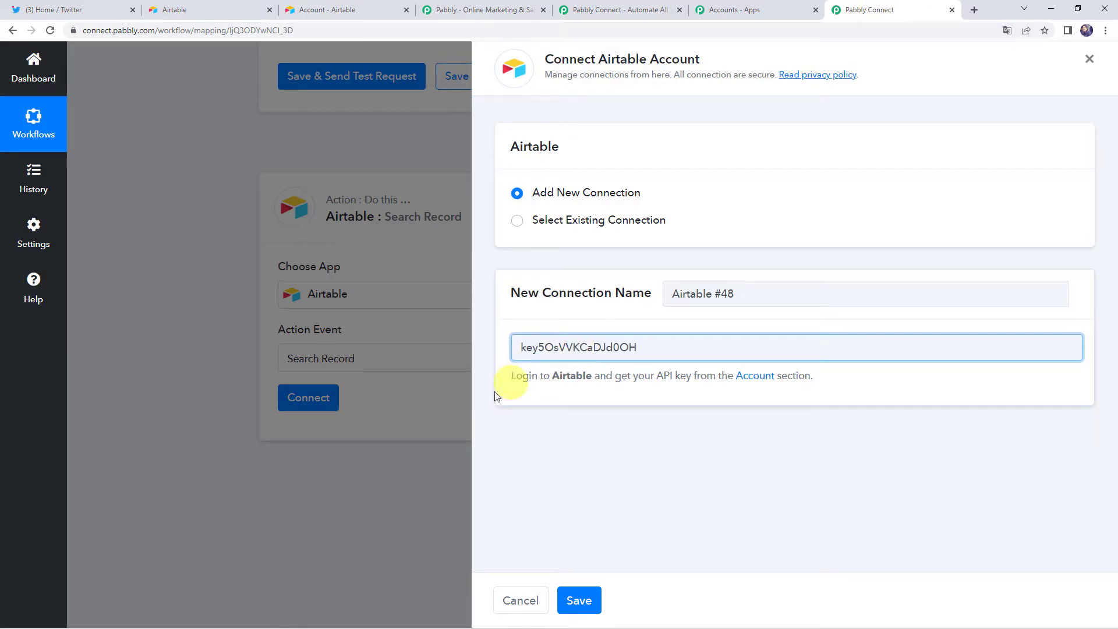
click(579, 599)
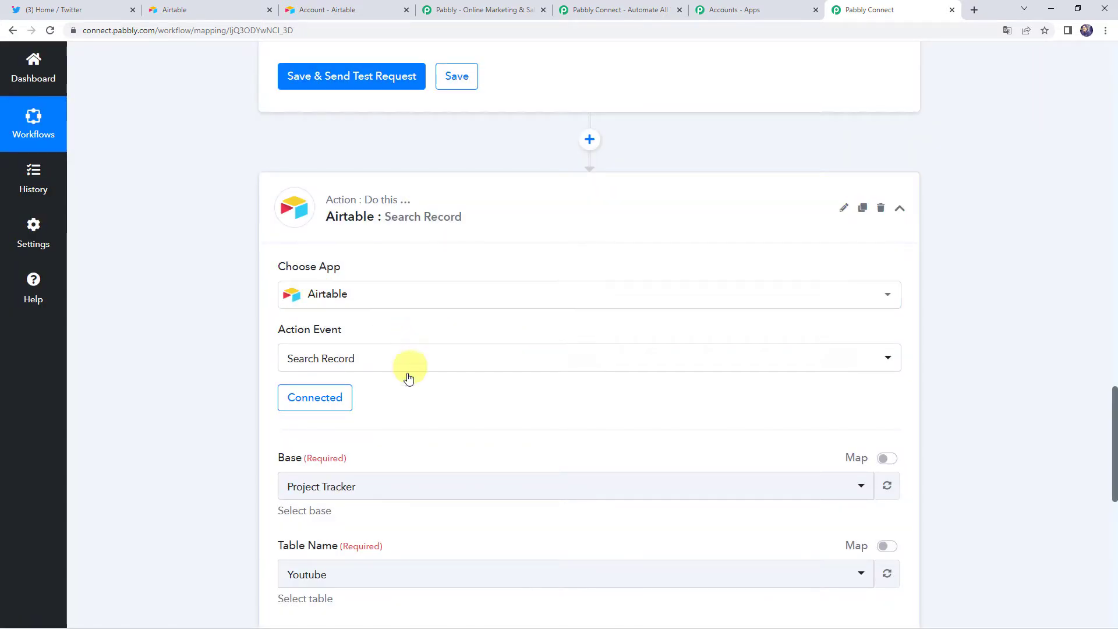
Locate the New Tweets base under Workspace 4 in Airtable and select it as the Search Record action's base in Pabbly Connect
scroll(212, 279, down, 4)
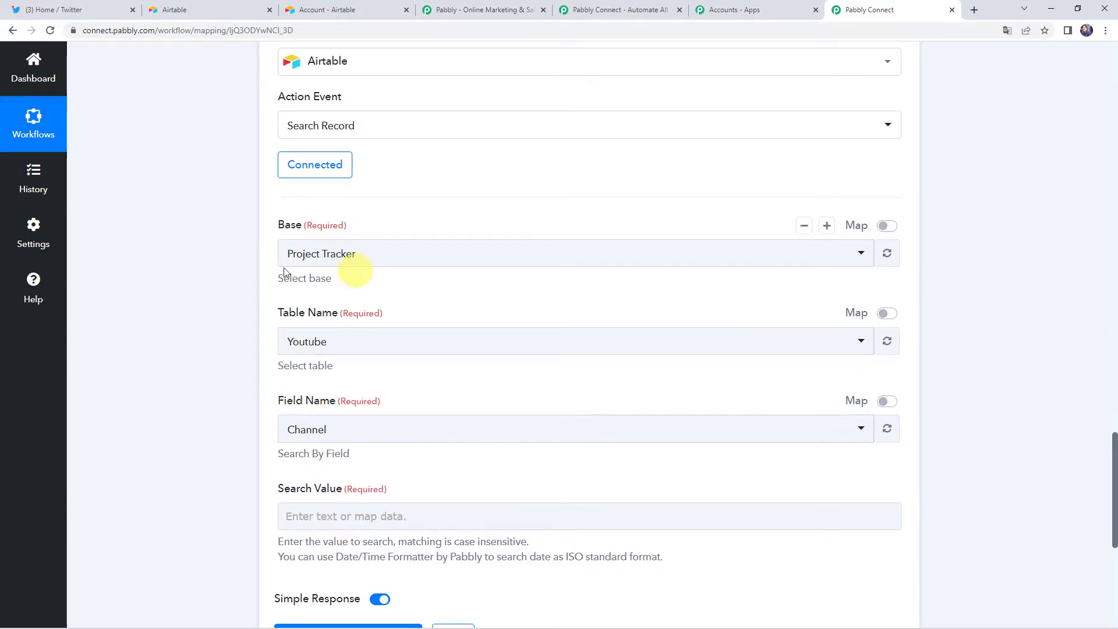
click(186, 6)
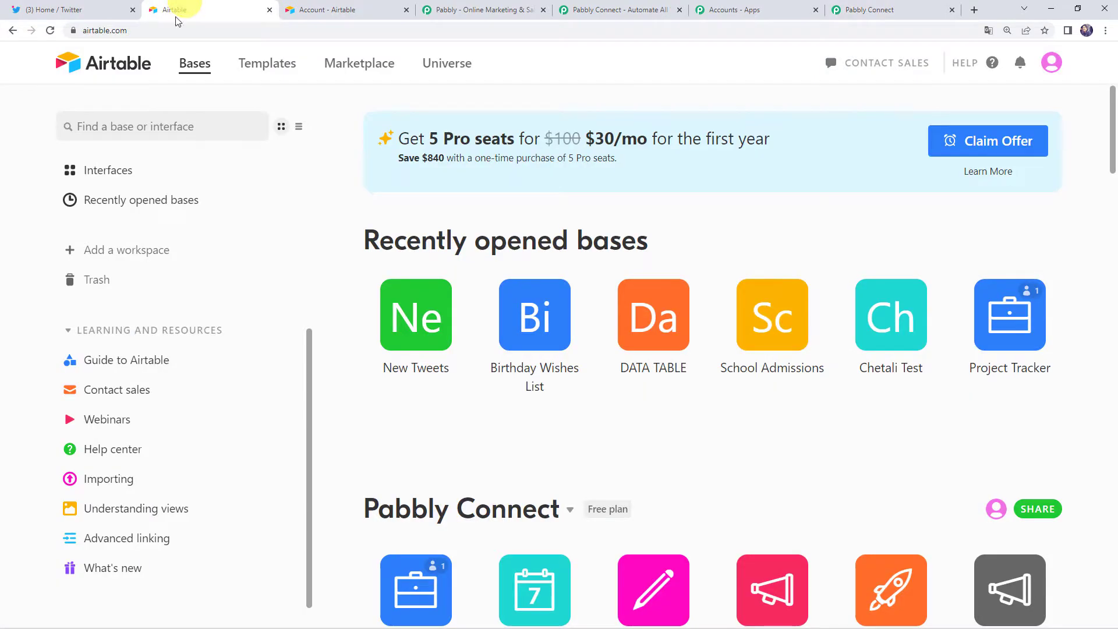
scroll(511, 382, down, 15)
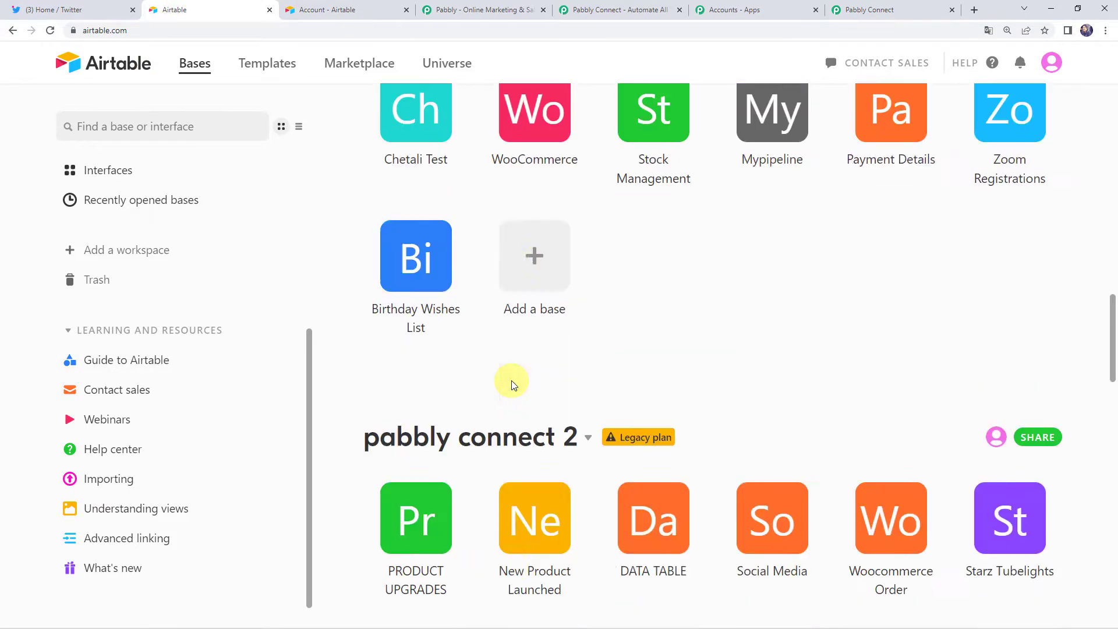
scroll(512, 382, down, 20)
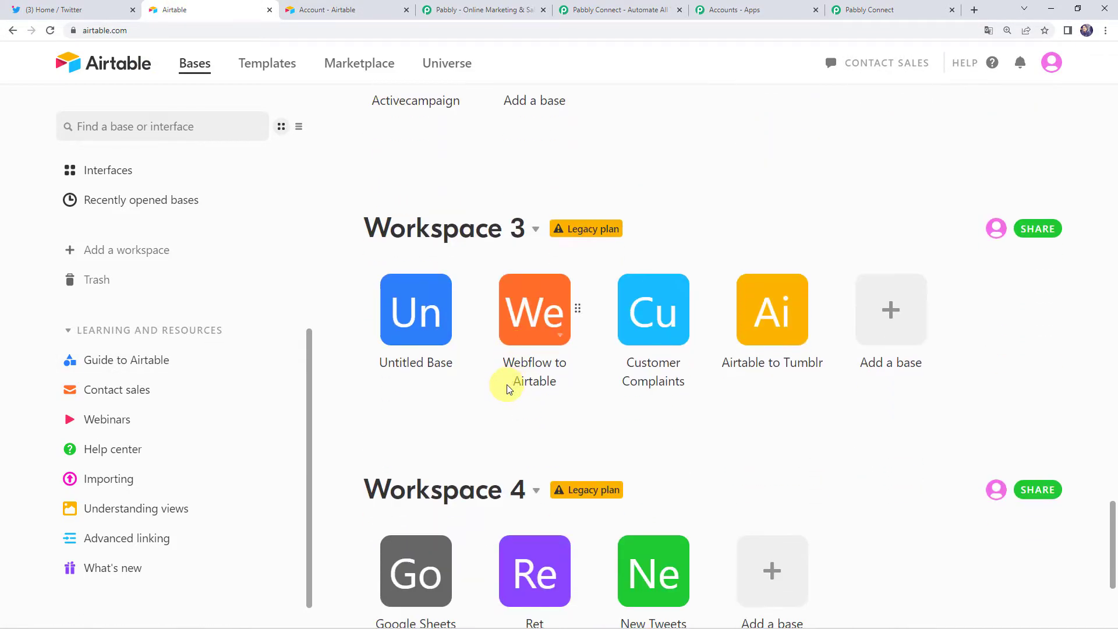
scroll(510, 386, down, 4)
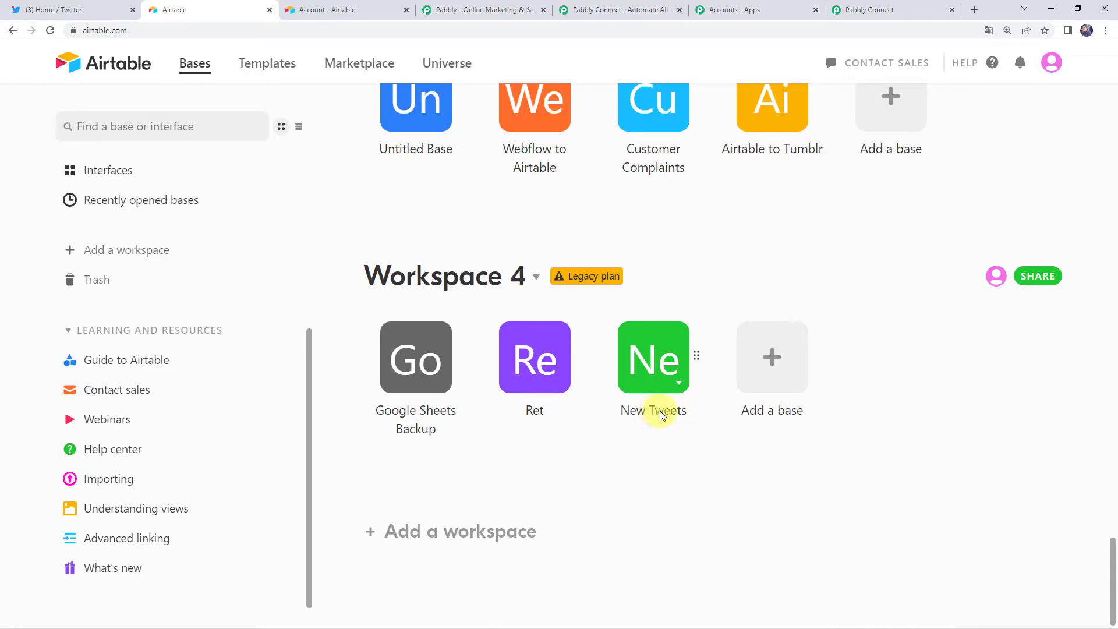
click(856, 10)
click(336, 256)
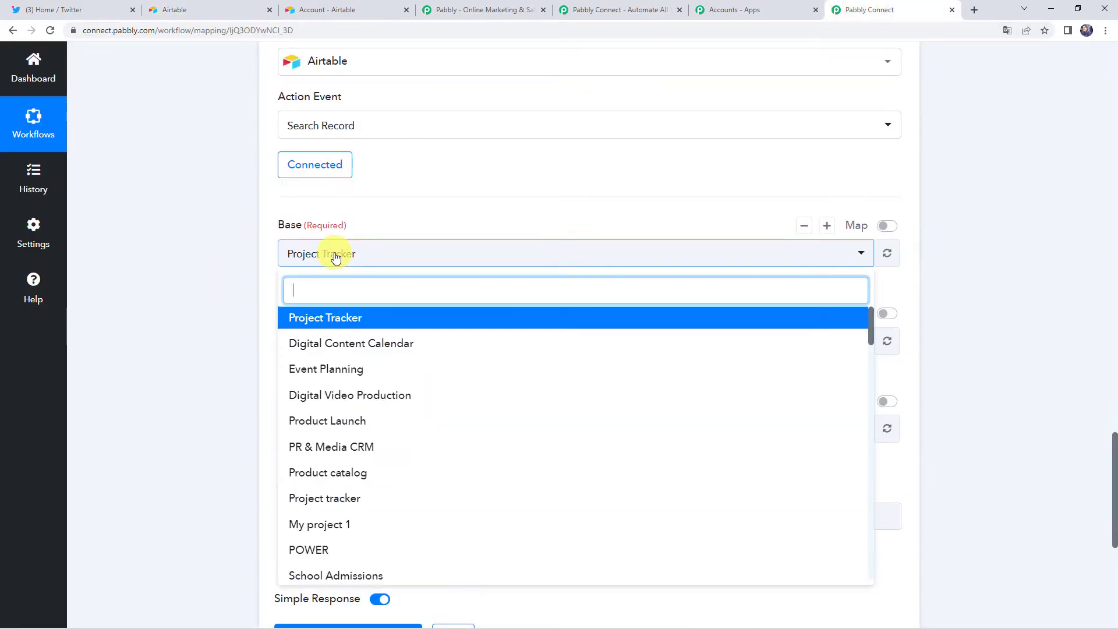
text(new)
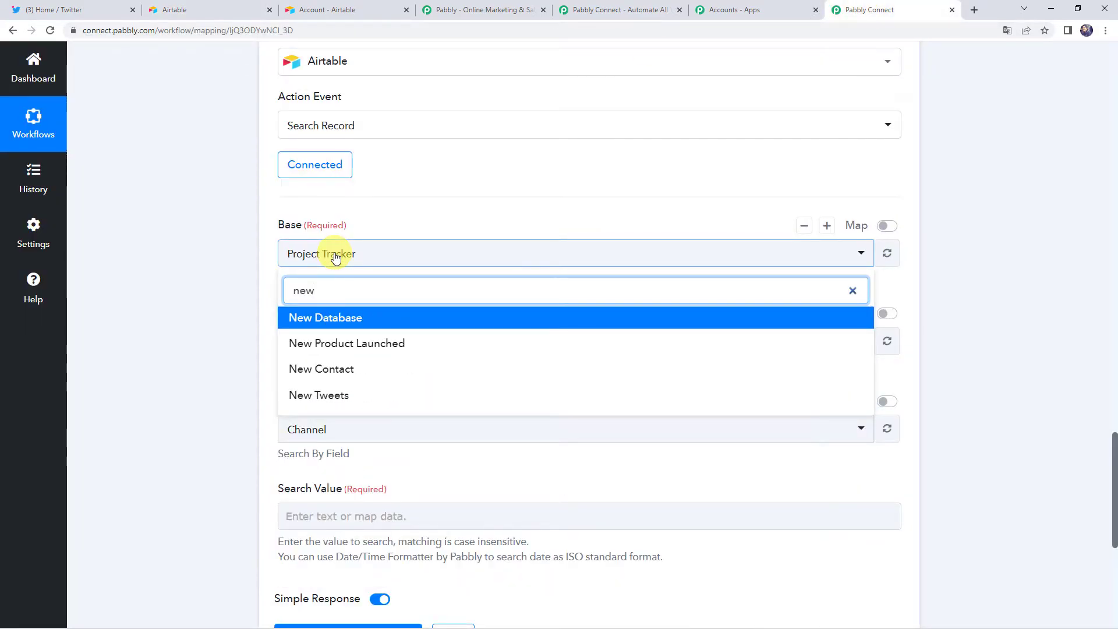
click(340, 393)
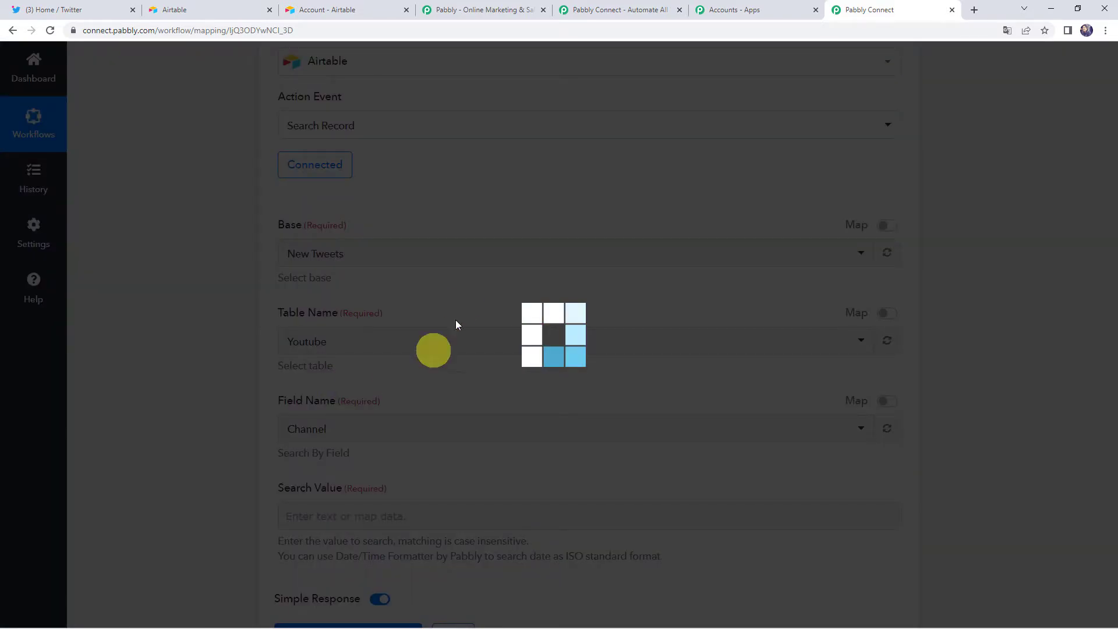
Open the New Tweets base in Airtable to check its table, and select Pabbly Tweets as the action's table name in Pabbly Connect
click(198, 9)
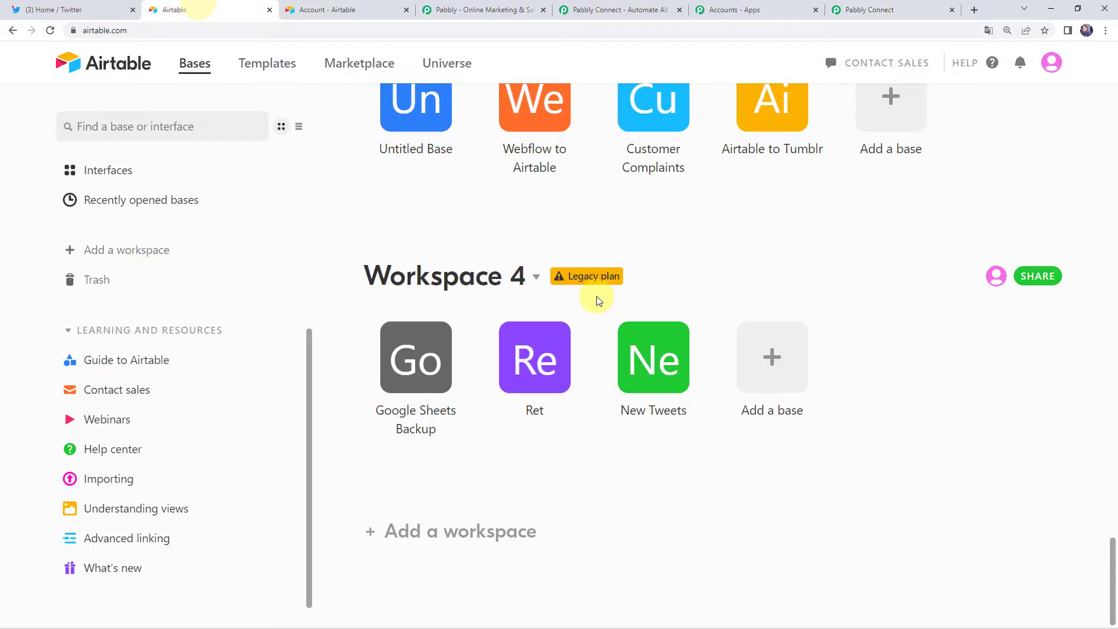
click(645, 358)
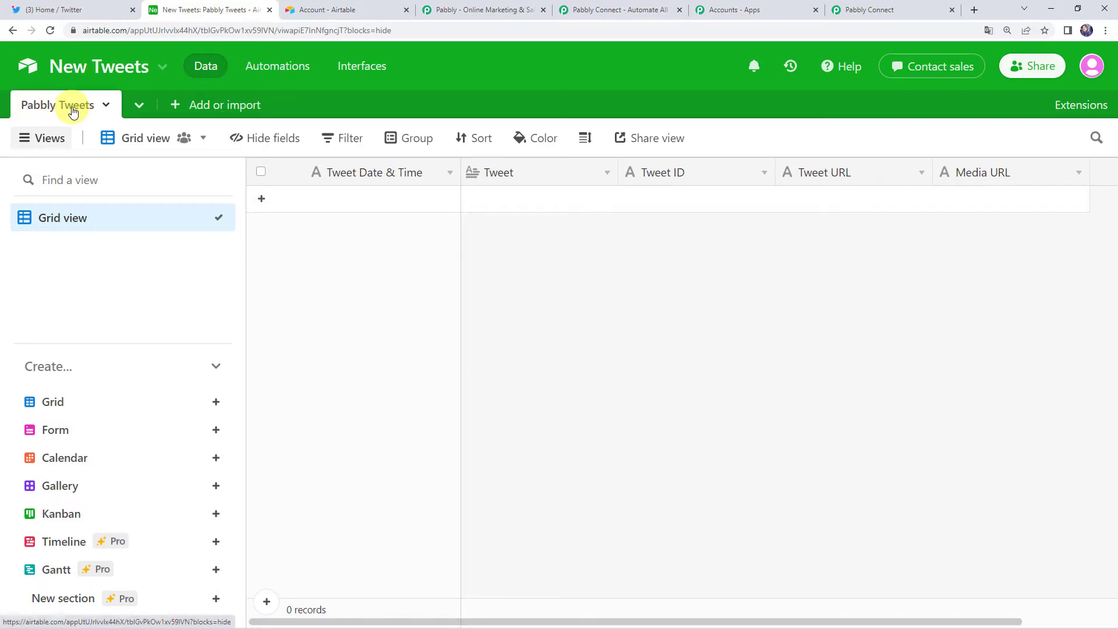
click(851, 9)
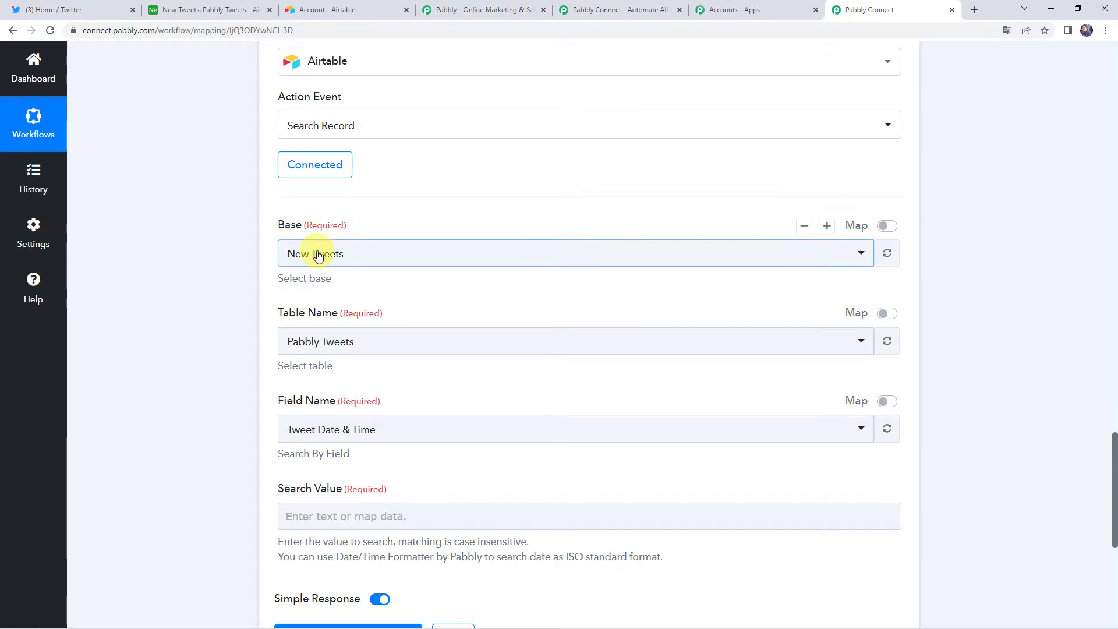
click(333, 340)
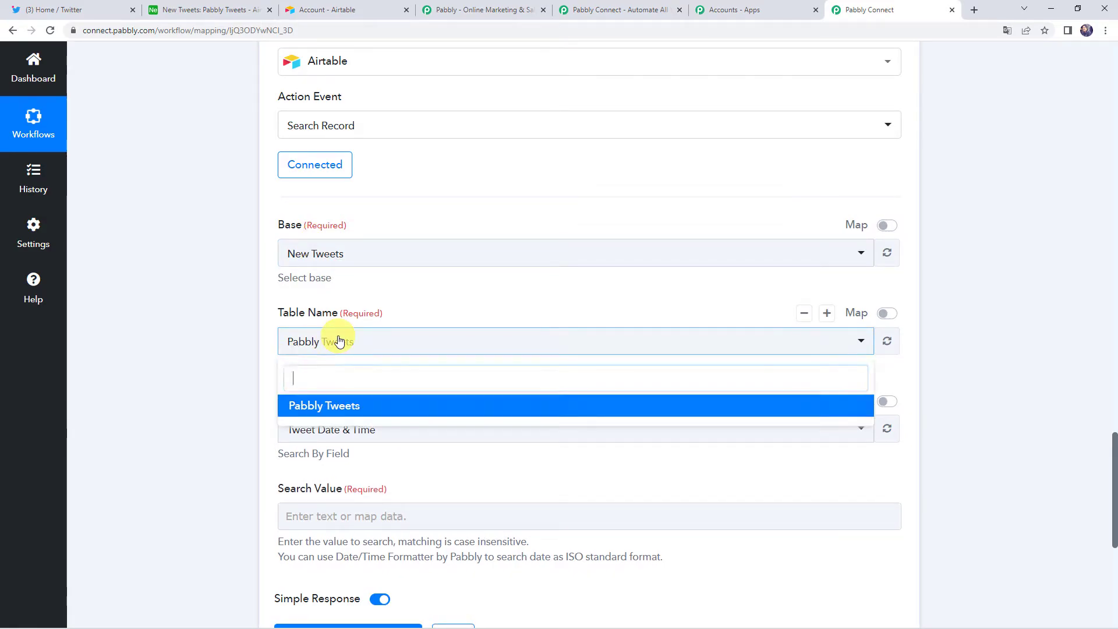
click(341, 405)
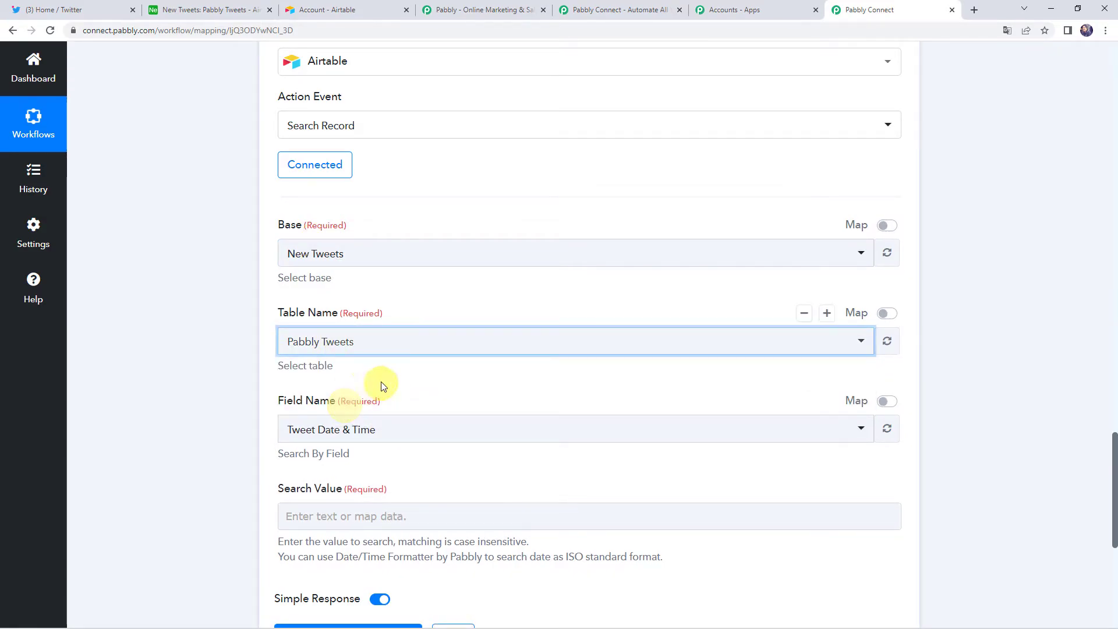
Set the search field name to Tweet, checking it against the columns of the Pabbly Tweets table in Airtable
scroll(256, 423, down, 1)
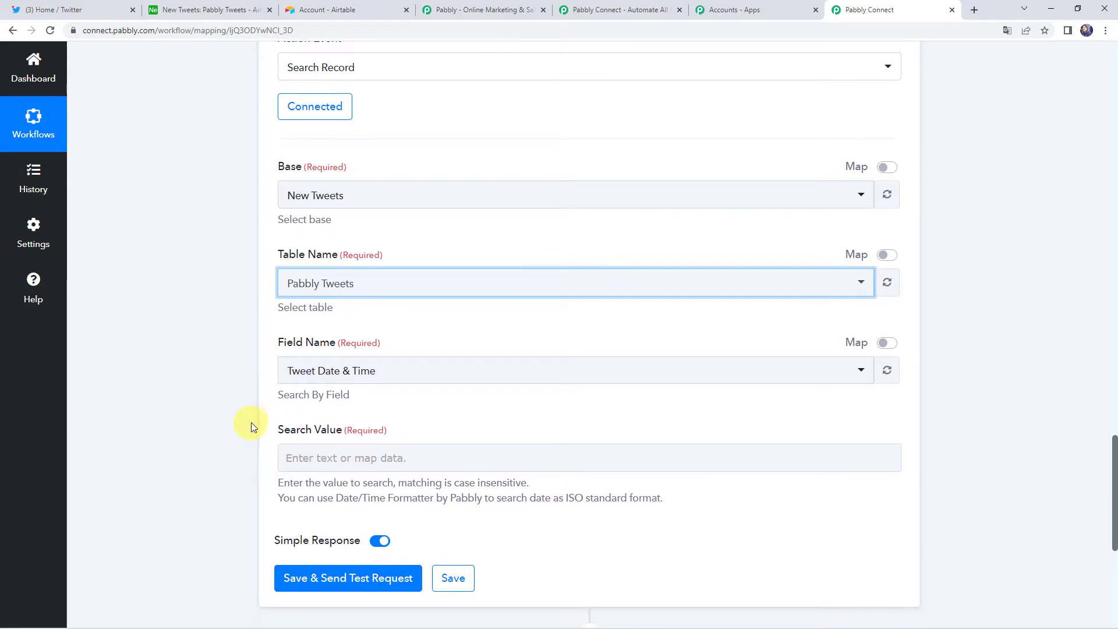
click(339, 377)
click(302, 461)
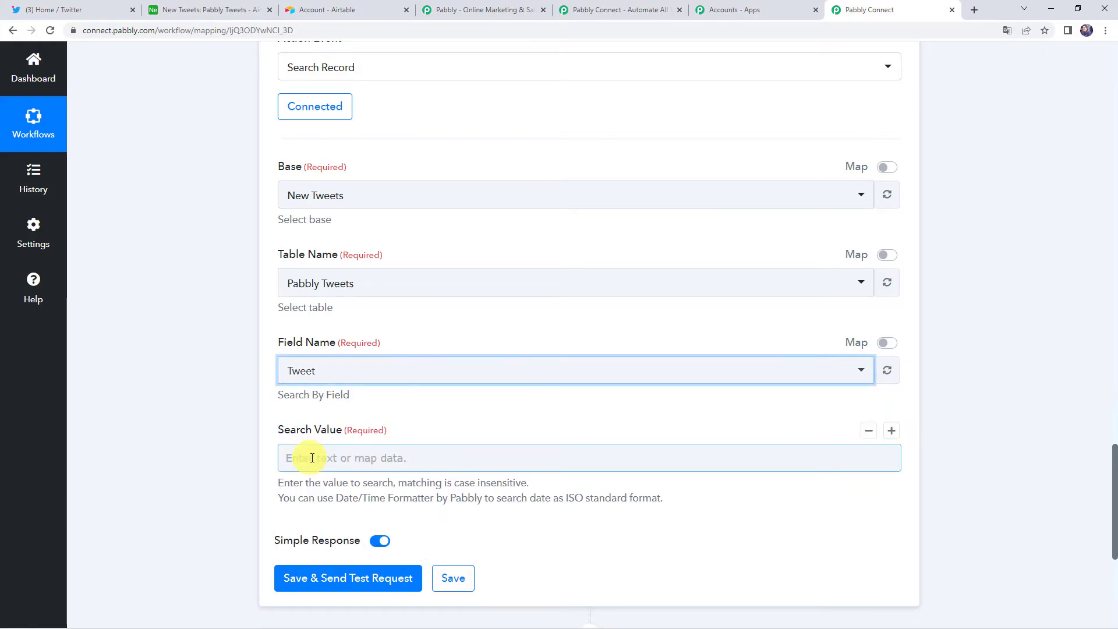
click(300, 371)
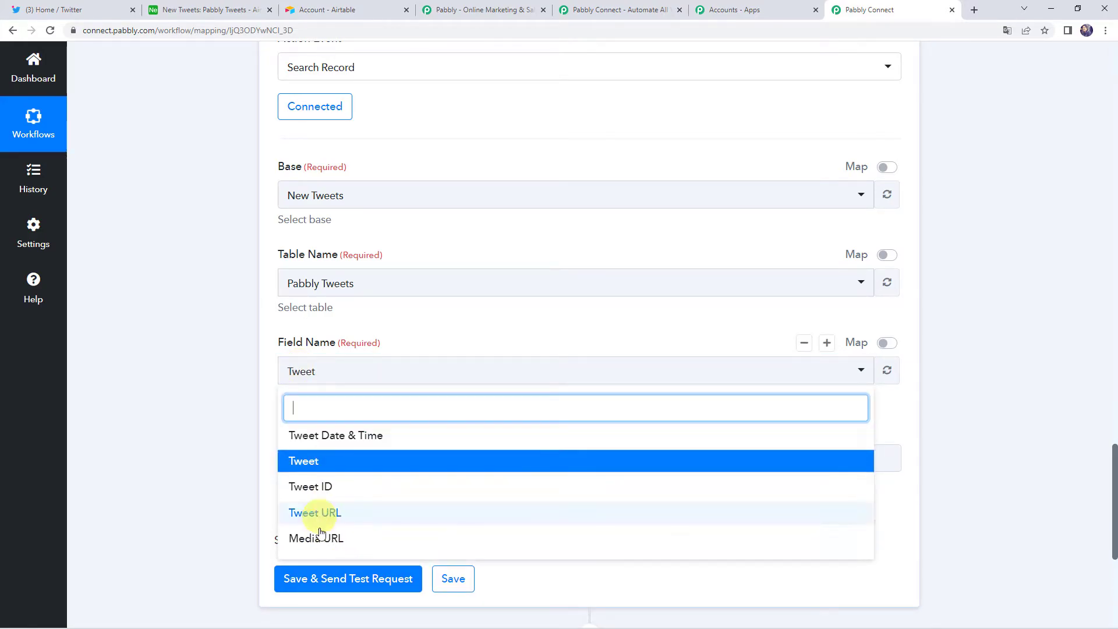
click(233, 9)
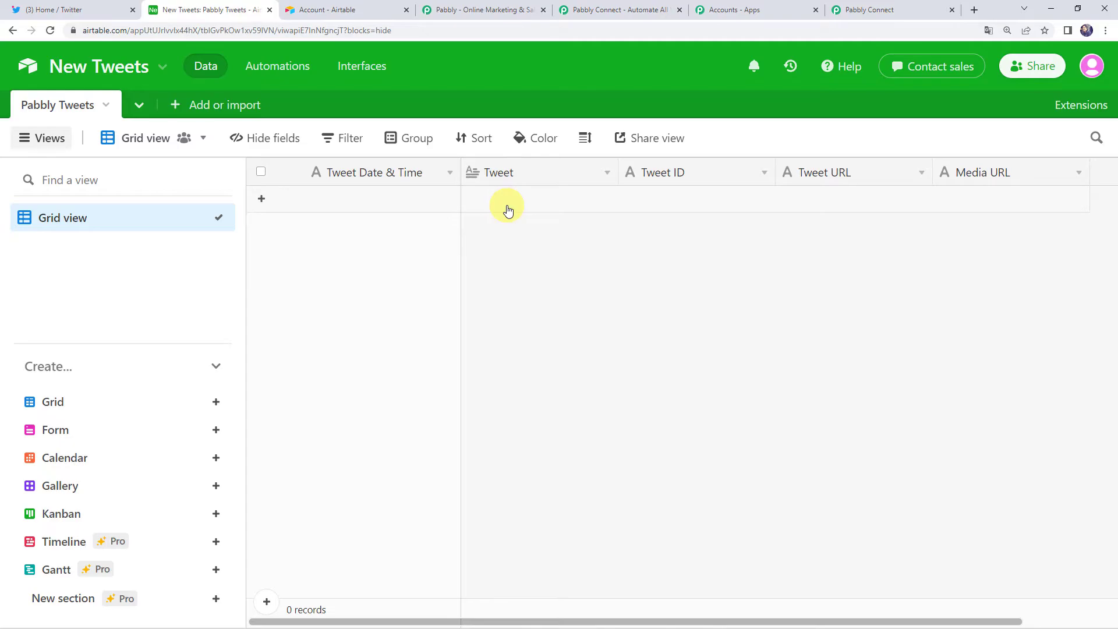
click(888, 10)
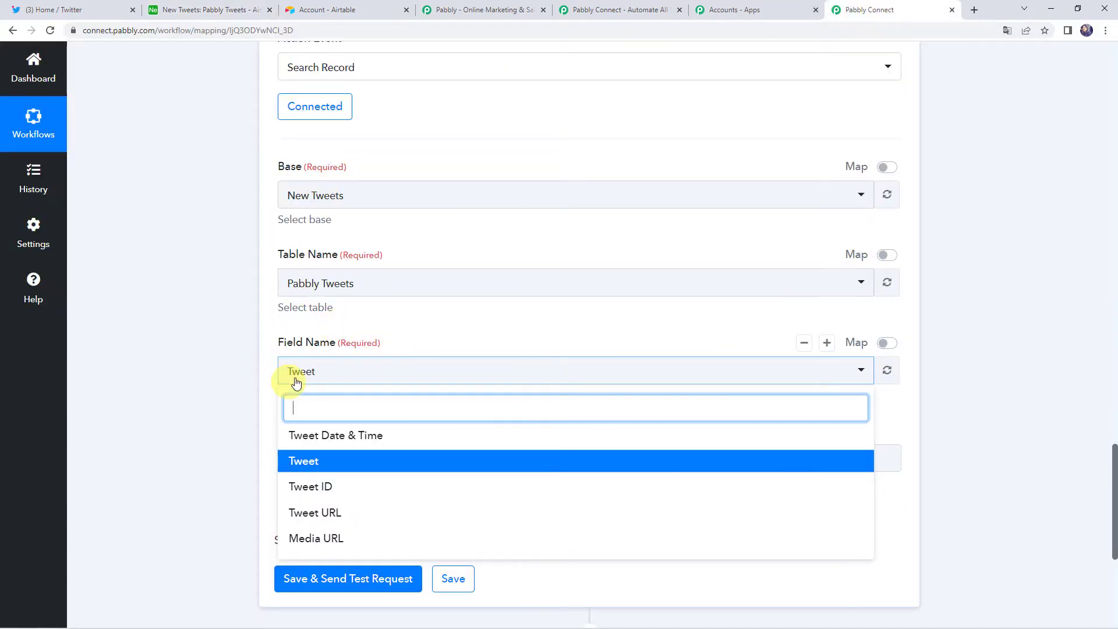
click(302, 461)
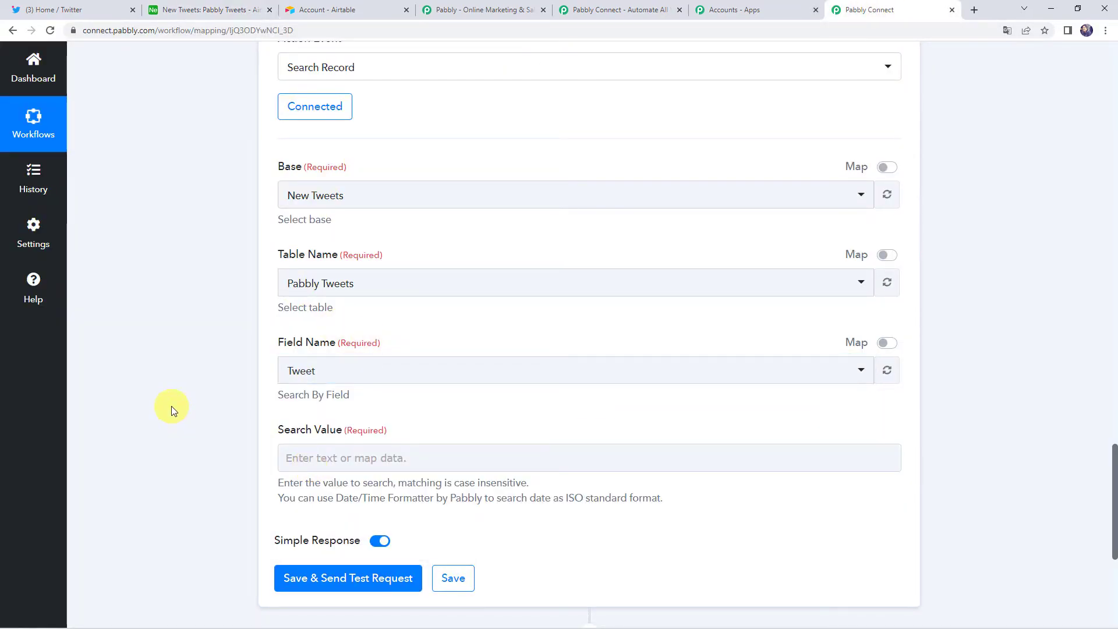
Map the Full Text of the Twitter New Tweet in List step as the search value, and save and test the Airtable search
scroll(171, 406, down, 1)
click(340, 398)
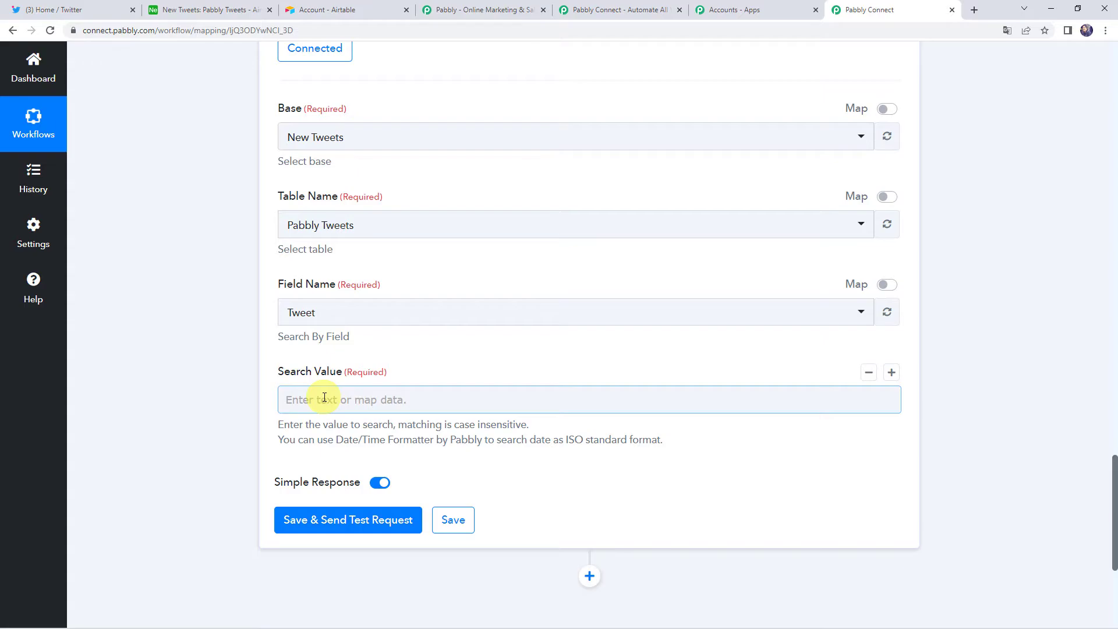
scroll(199, 397, up, 9)
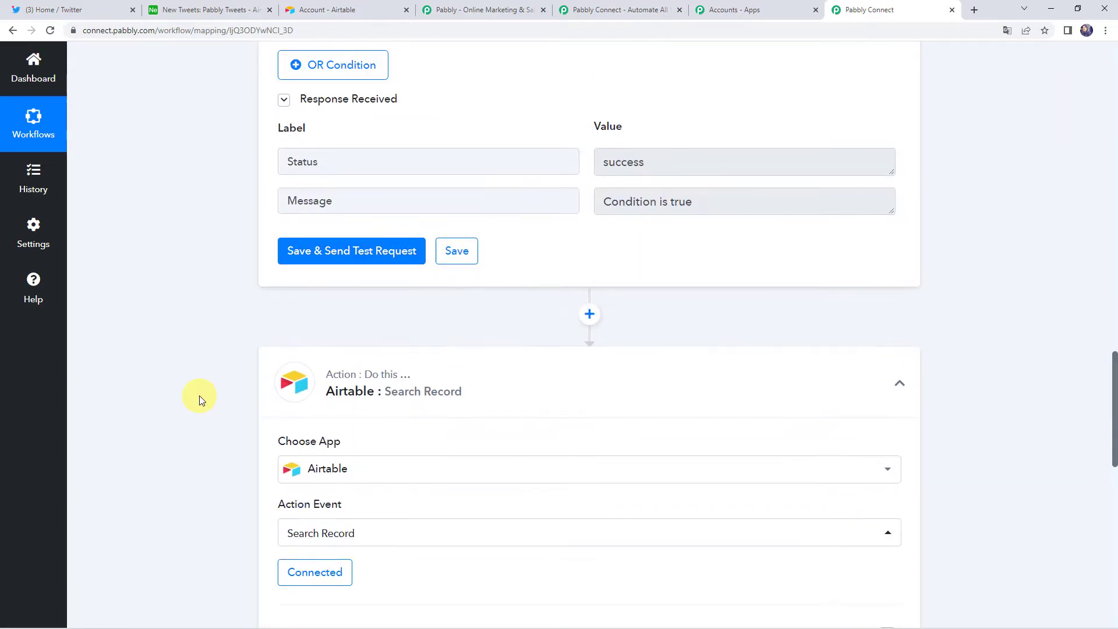
scroll(199, 398, up, 20)
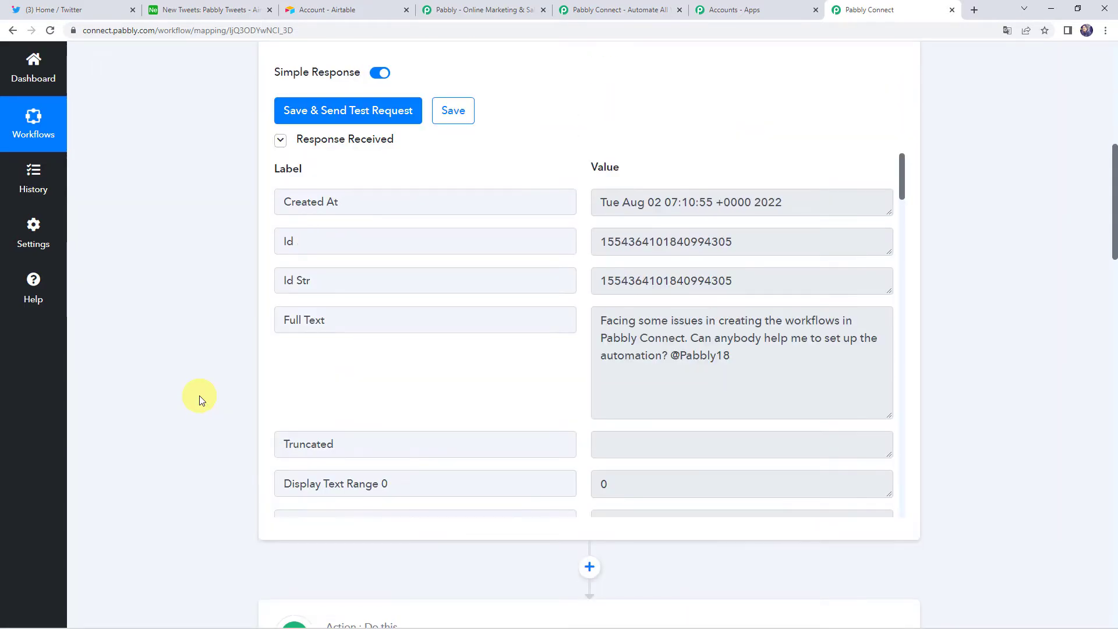
drag(791, 365, 554, 282)
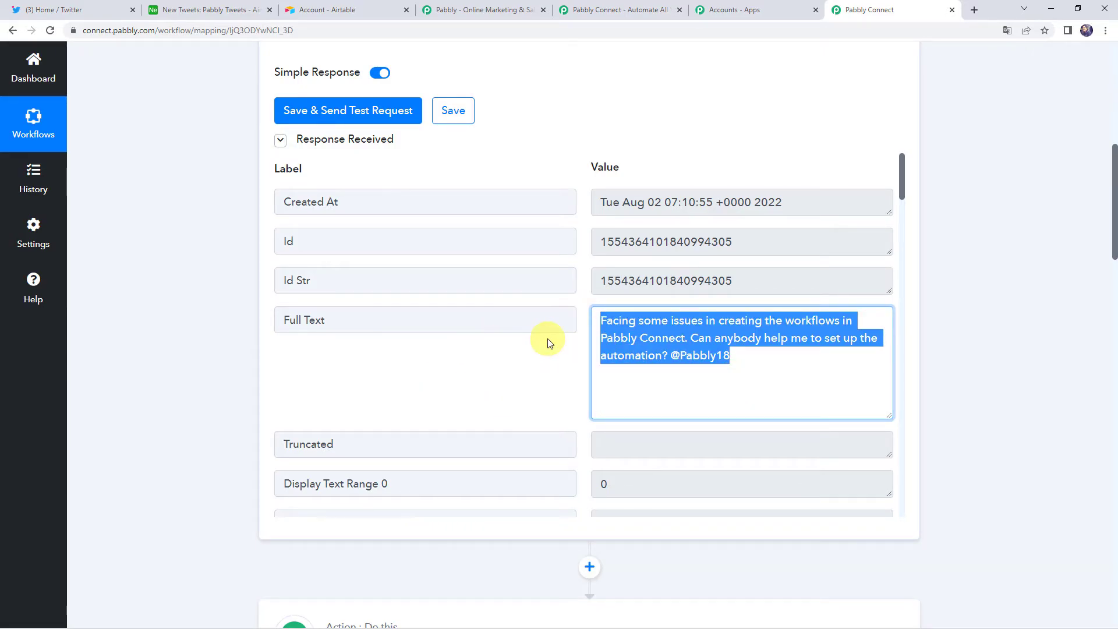
scroll(152, 404, down, 20)
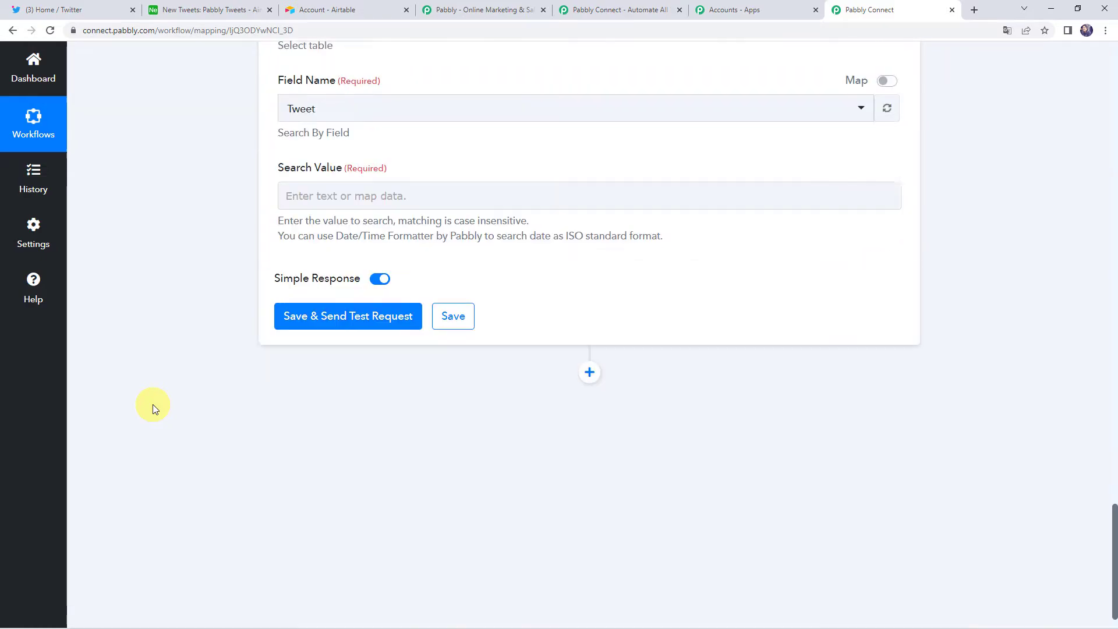
scroll(152, 404, up, 3)
click(325, 347)
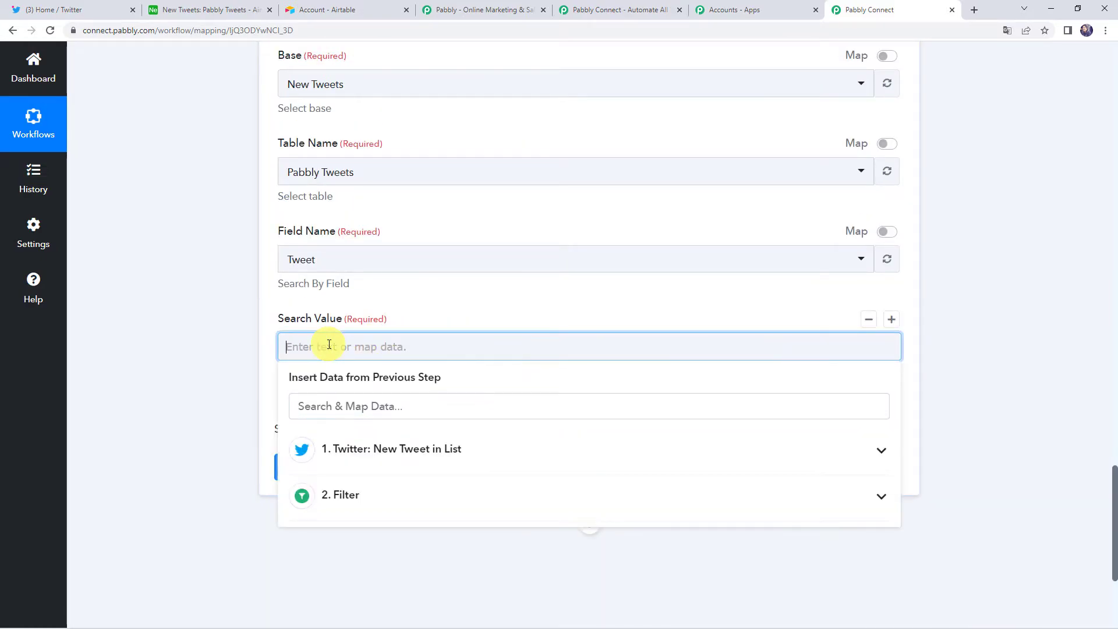
click(405, 448)
scroll(367, 465, down, 1)
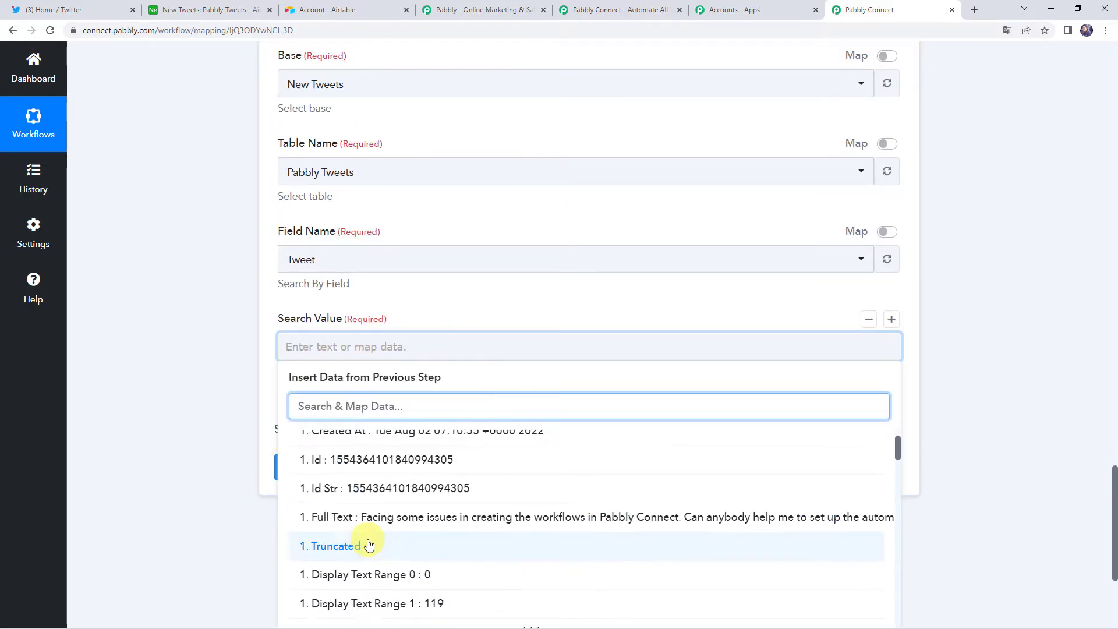
click(366, 517)
click(245, 352)
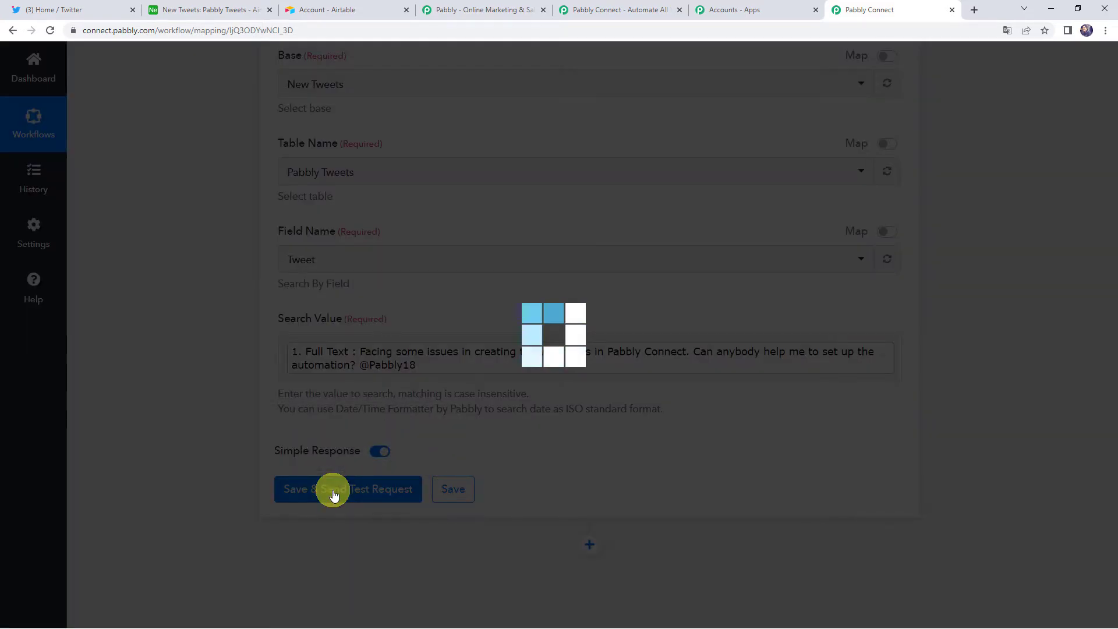
Check the search response and add a Filter by Pabbly action step after the Airtable Search Record step
scroll(334, 495, down, 2)
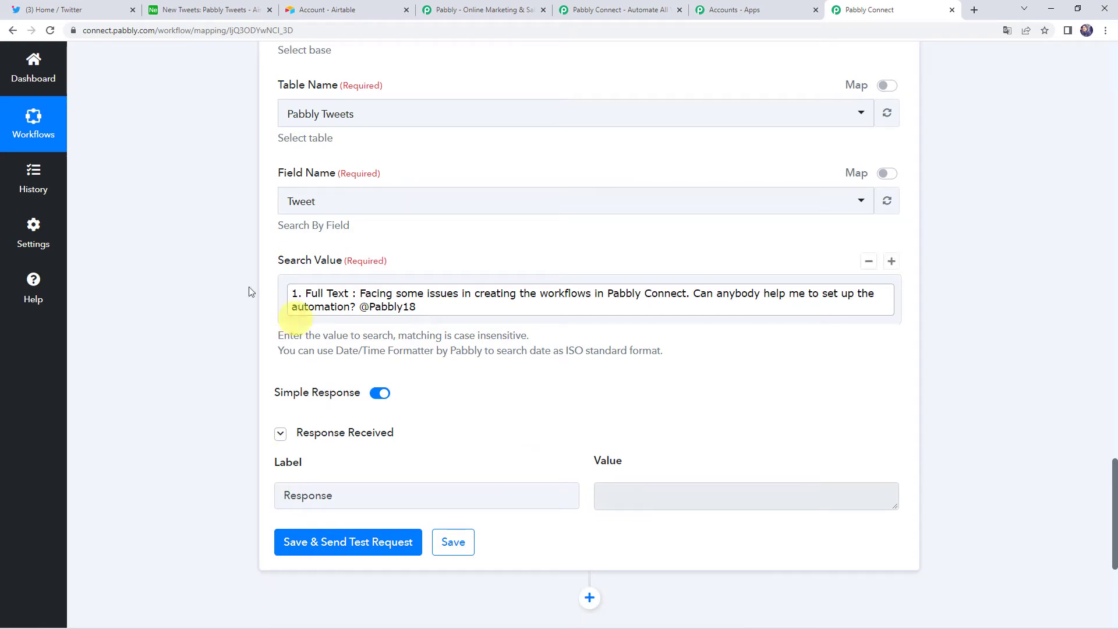
click(400, 306)
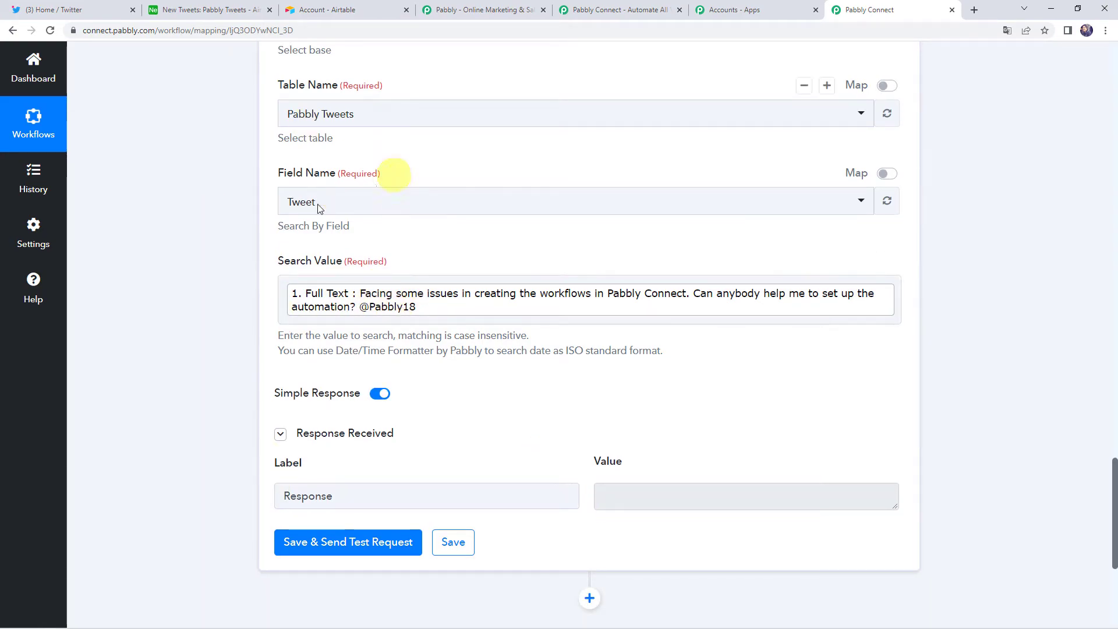
scroll(177, 352, down, 2)
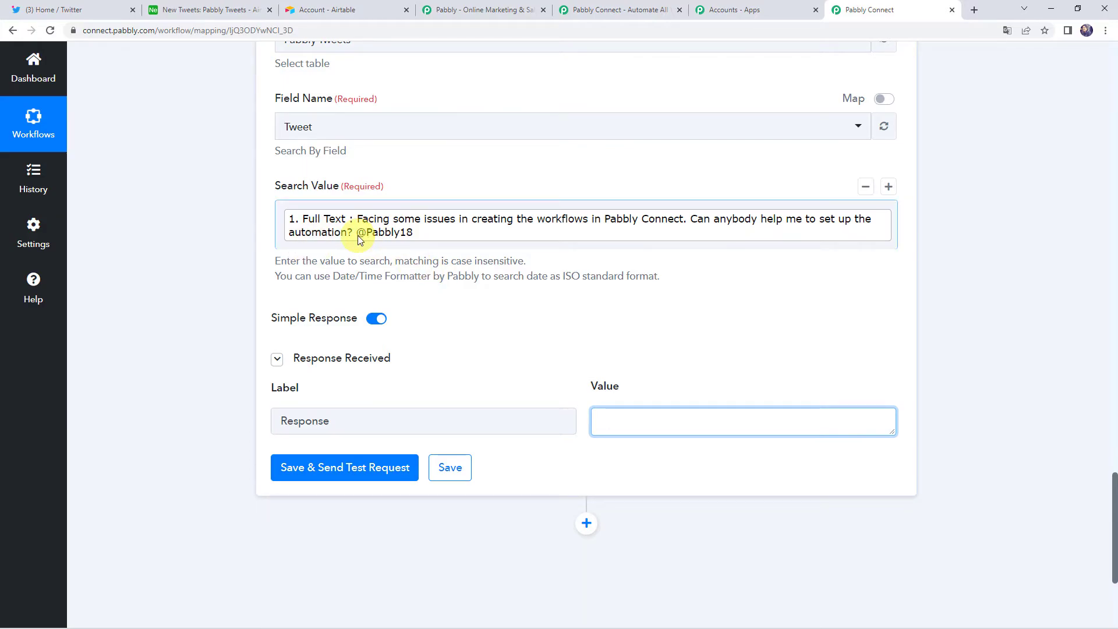
scroll(213, 334, down, 5)
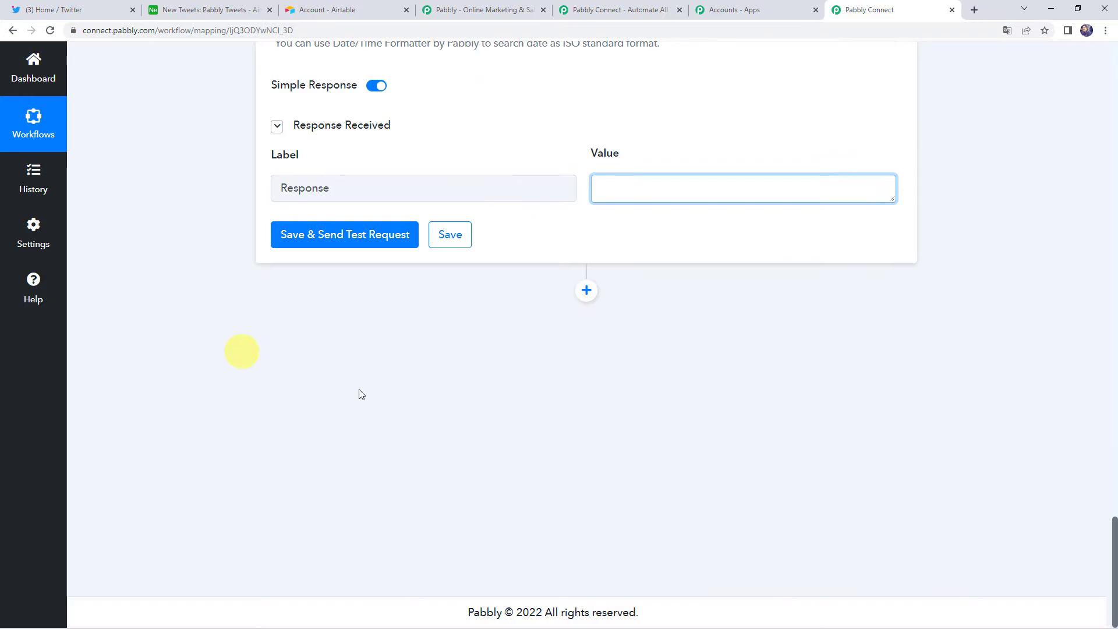
click(591, 294)
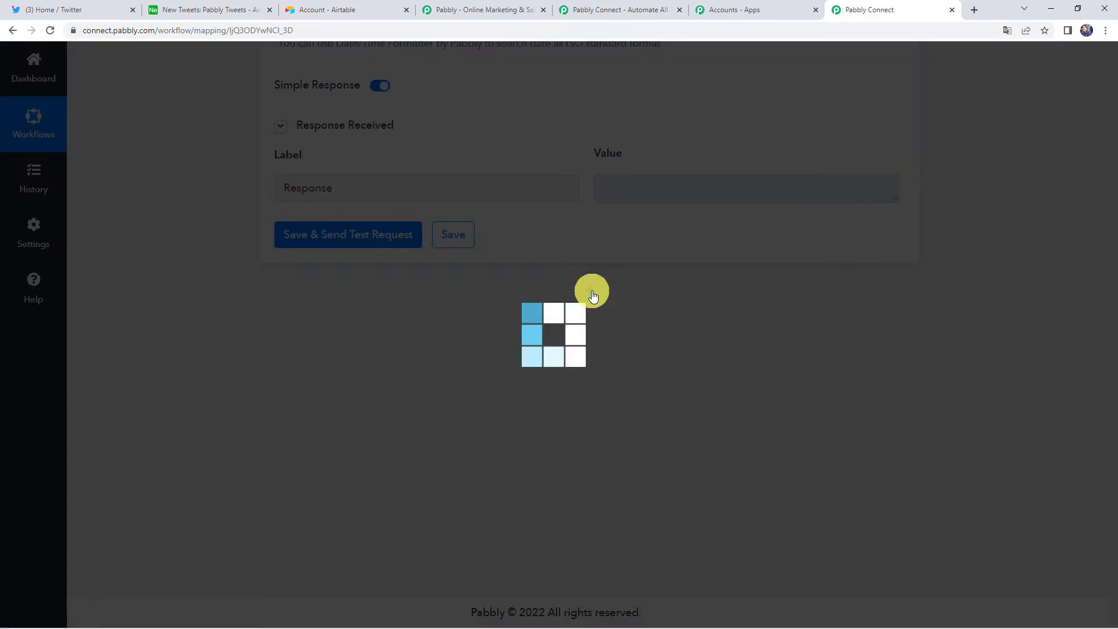
scroll(369, 364, down, 2)
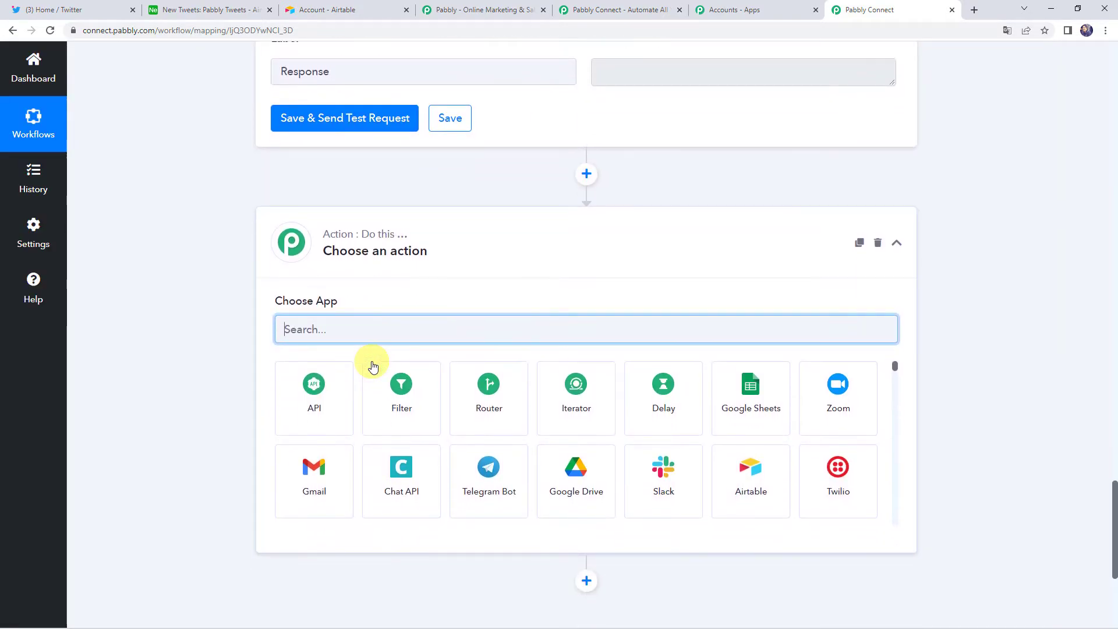
click(413, 402)
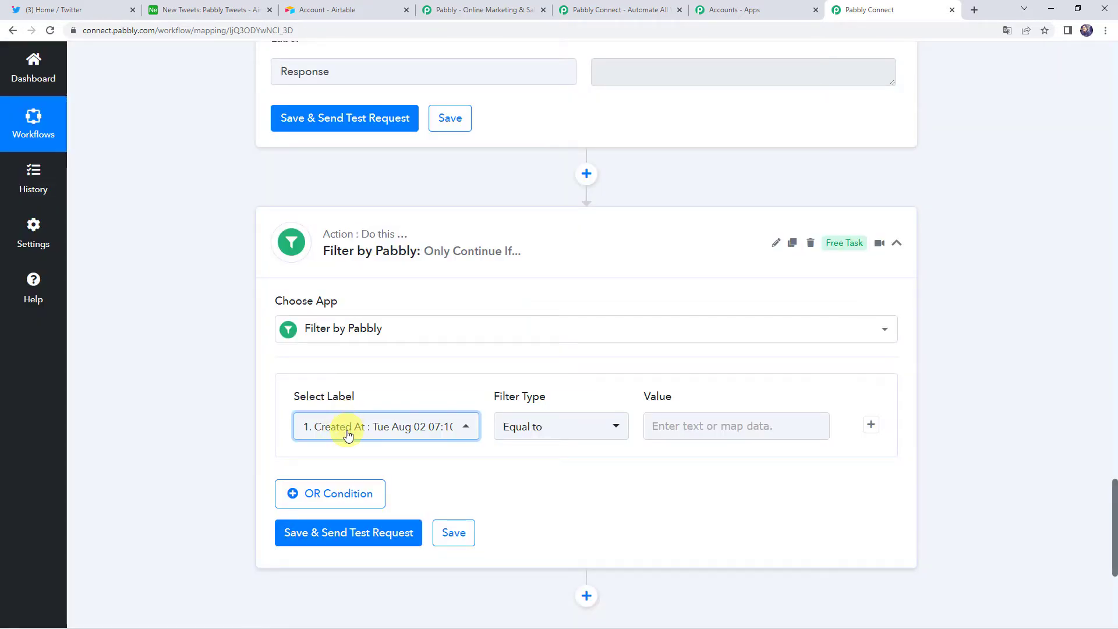
Set the new filter to the Twitter Created At label with type Does not exist, and save and send a test request
click(322, 426)
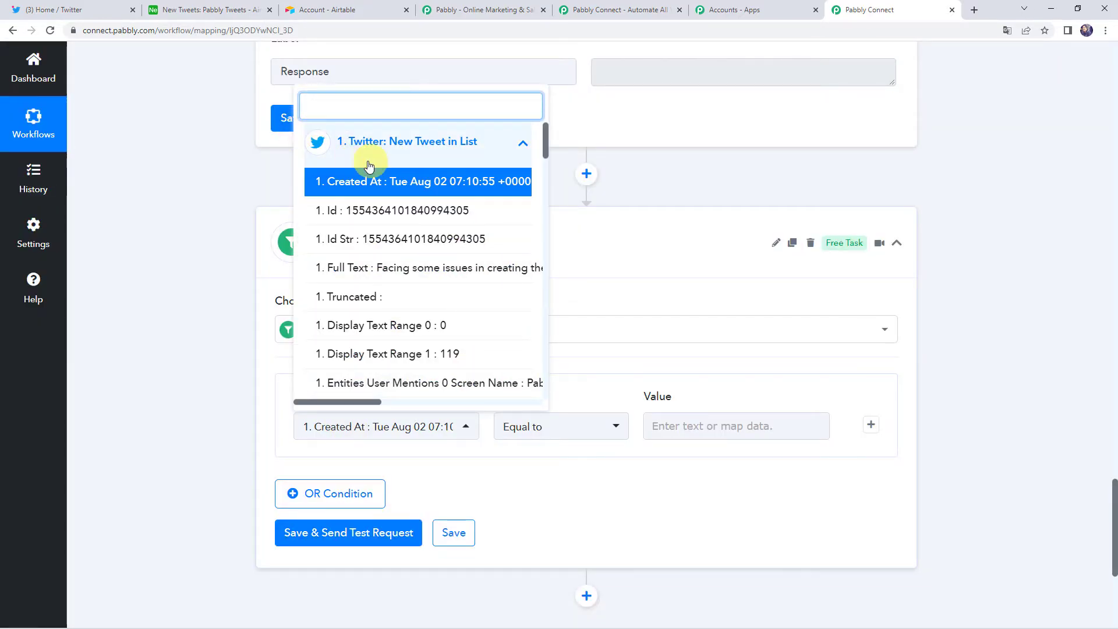
click(602, 423)
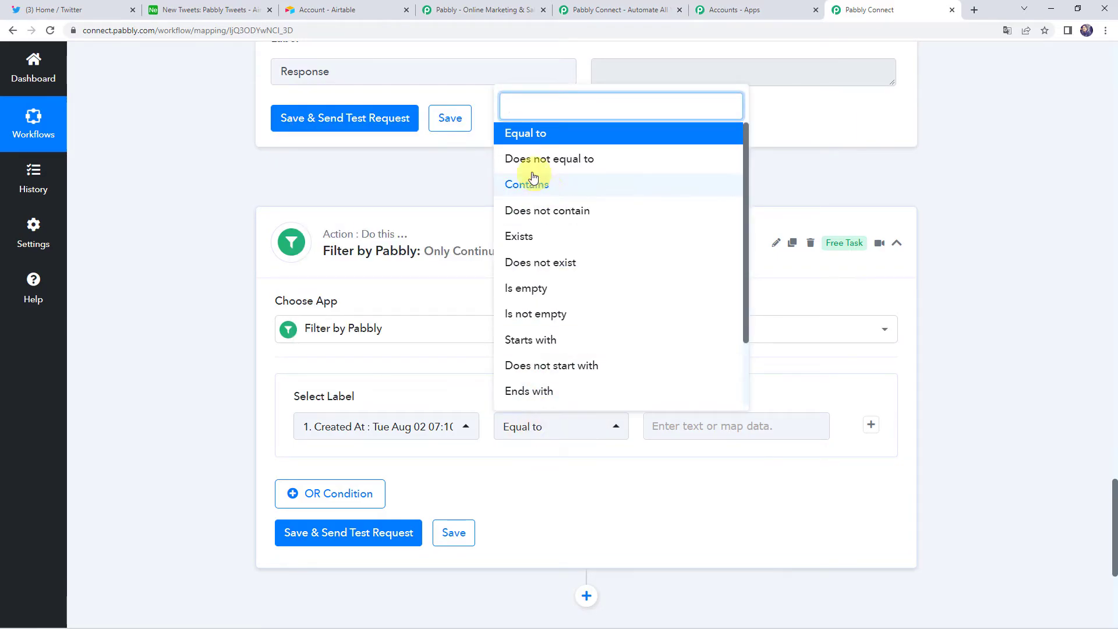
click(527, 263)
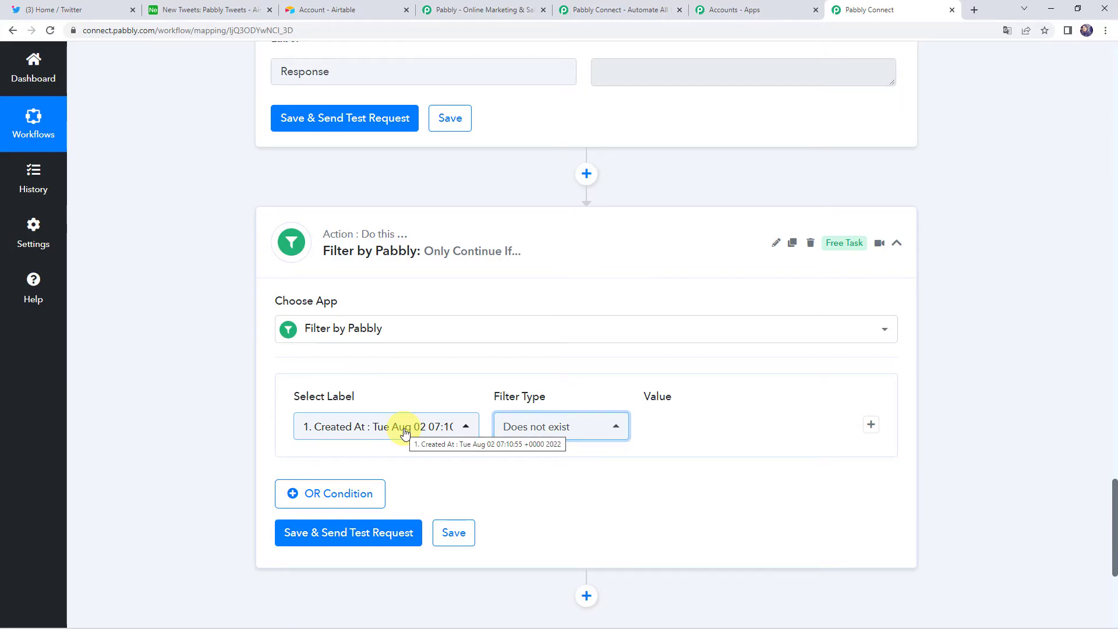
click(328, 538)
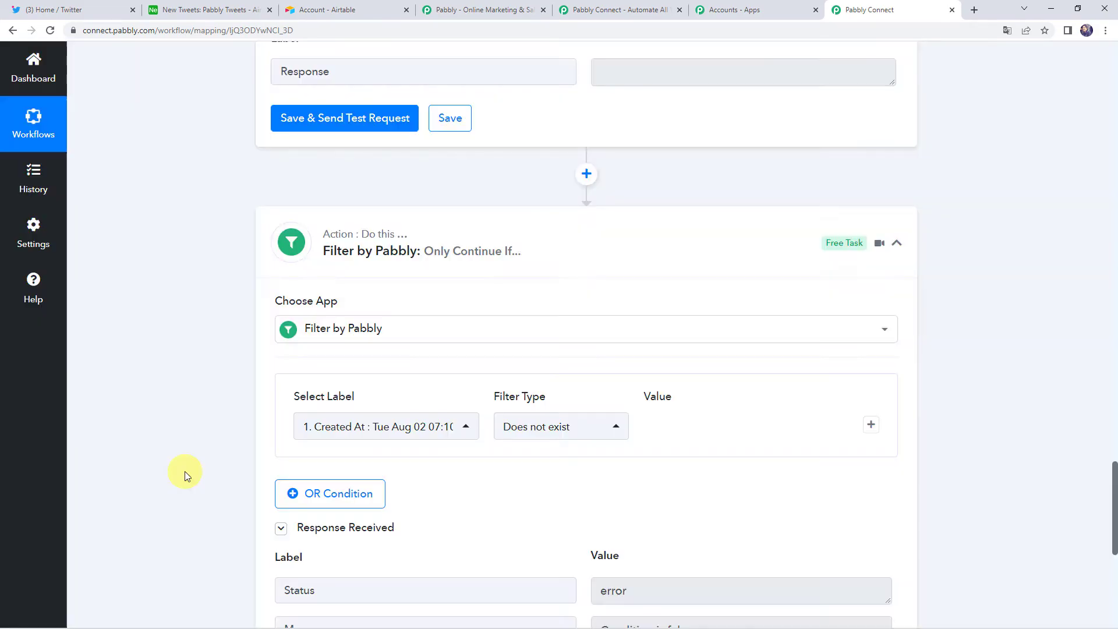
Add an Airtable action step after the second filter with Create Record as its action event
scroll(184, 470, down, 3)
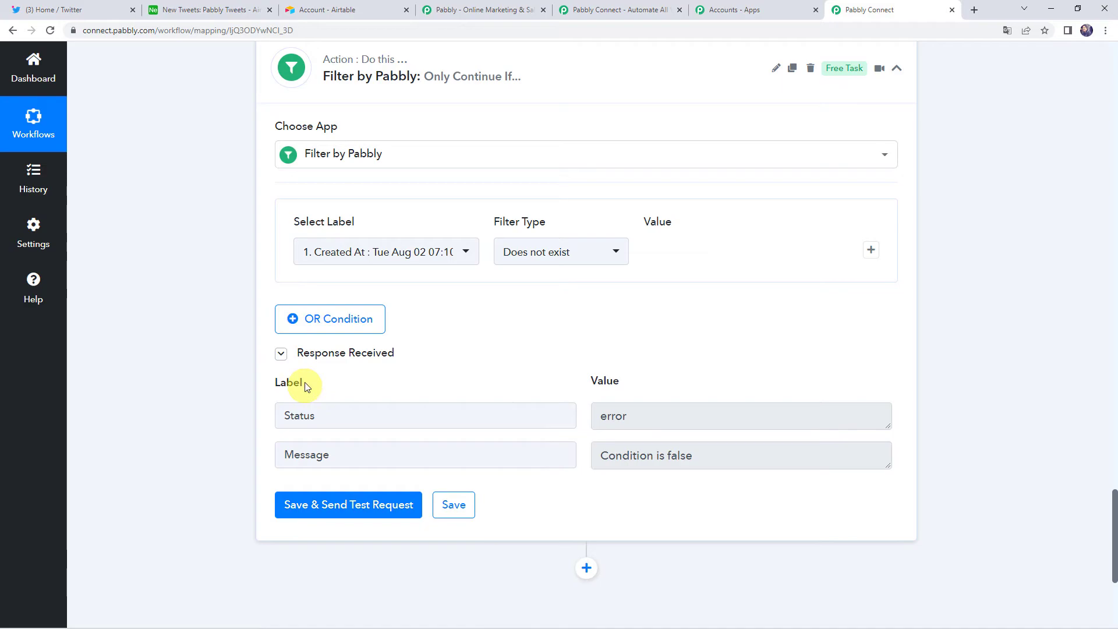
scroll(227, 370, down, 4)
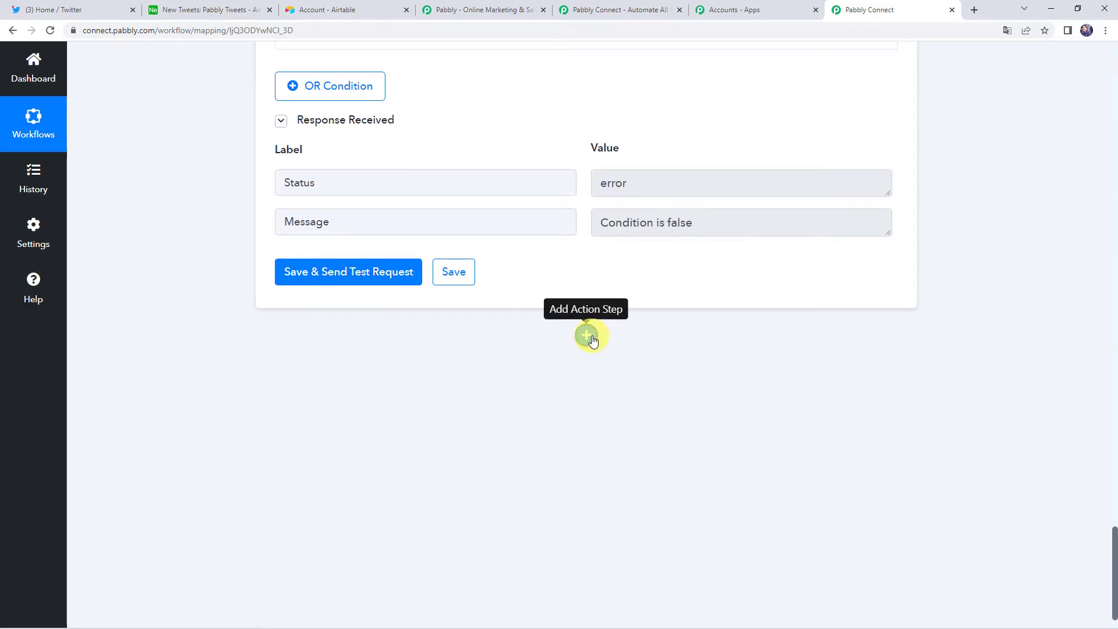
click(589, 337)
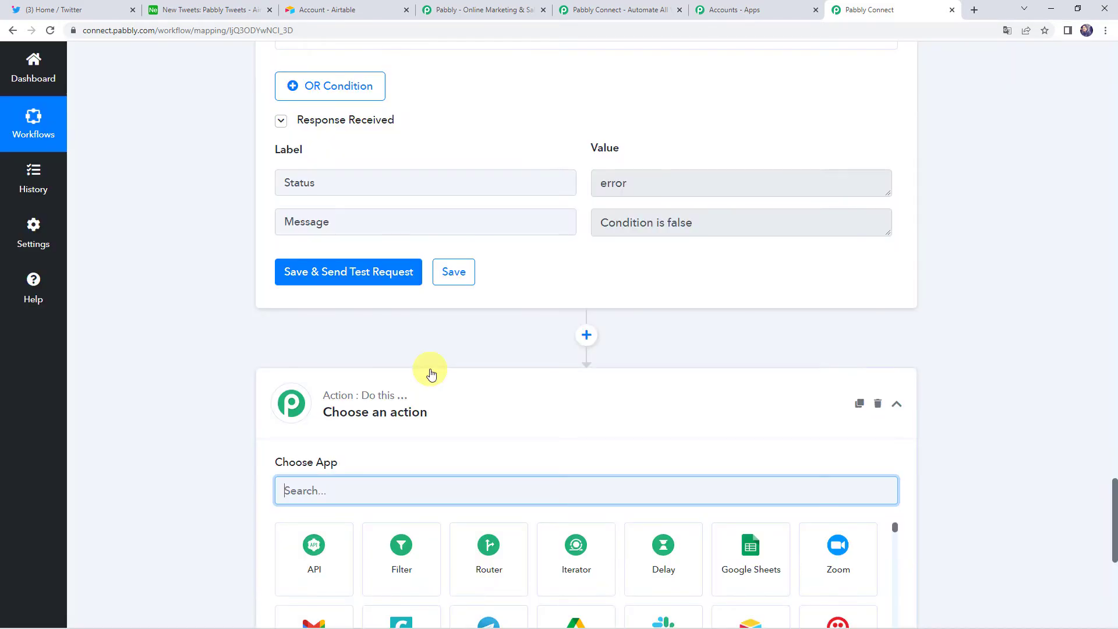
scroll(431, 373, down, 3)
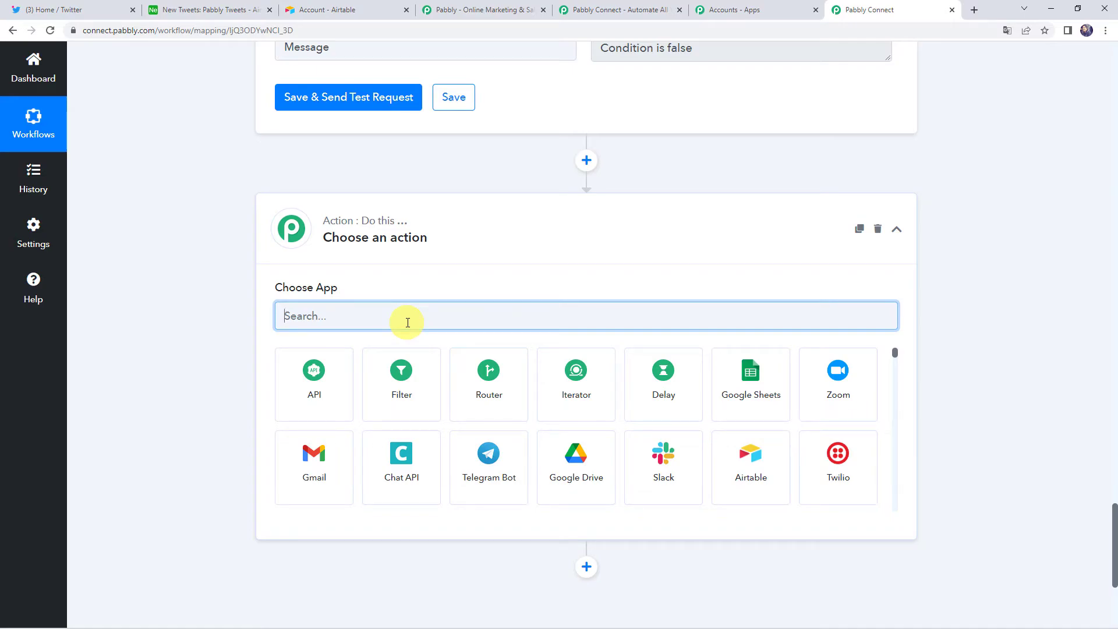
text(air)
click(300, 401)
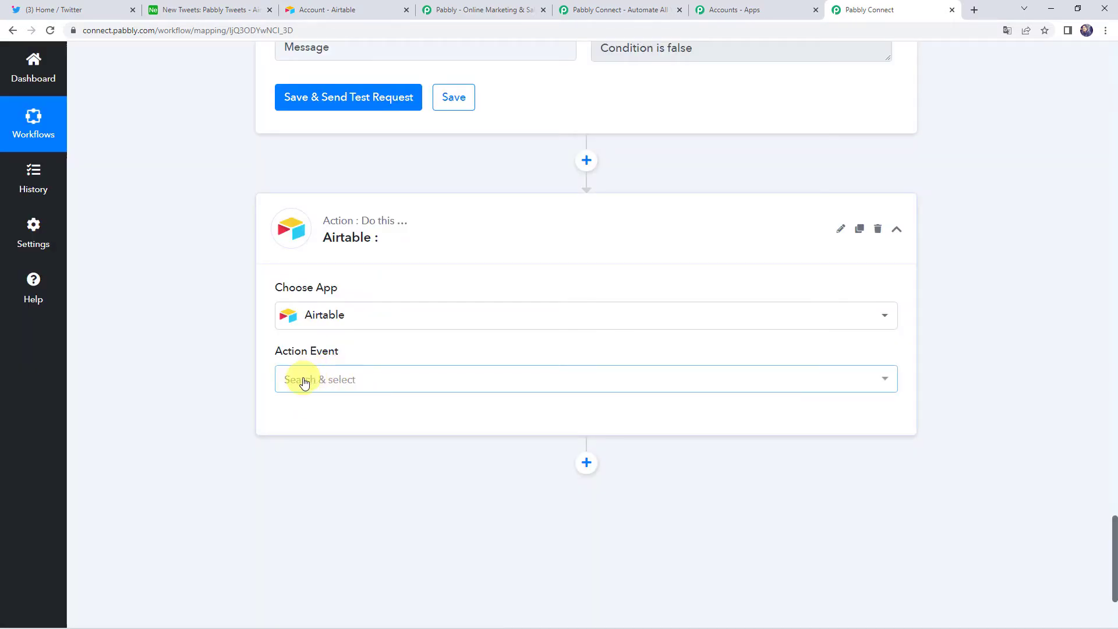
click(303, 382)
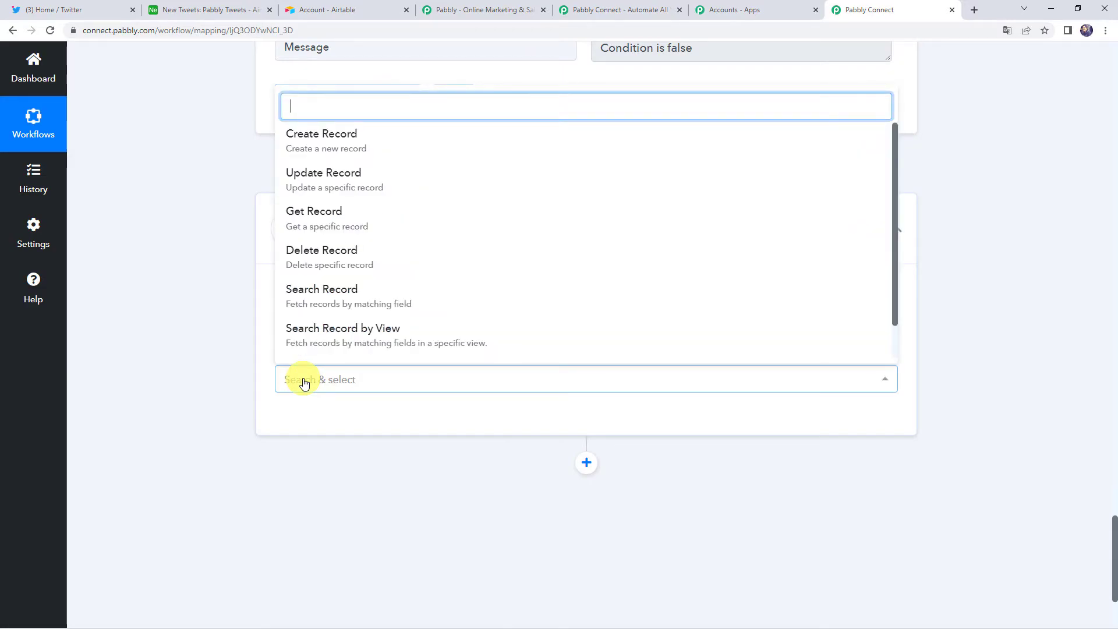
click(339, 147)
Connect the Create Record action to Airtable through an existing connection and save it
click(306, 418)
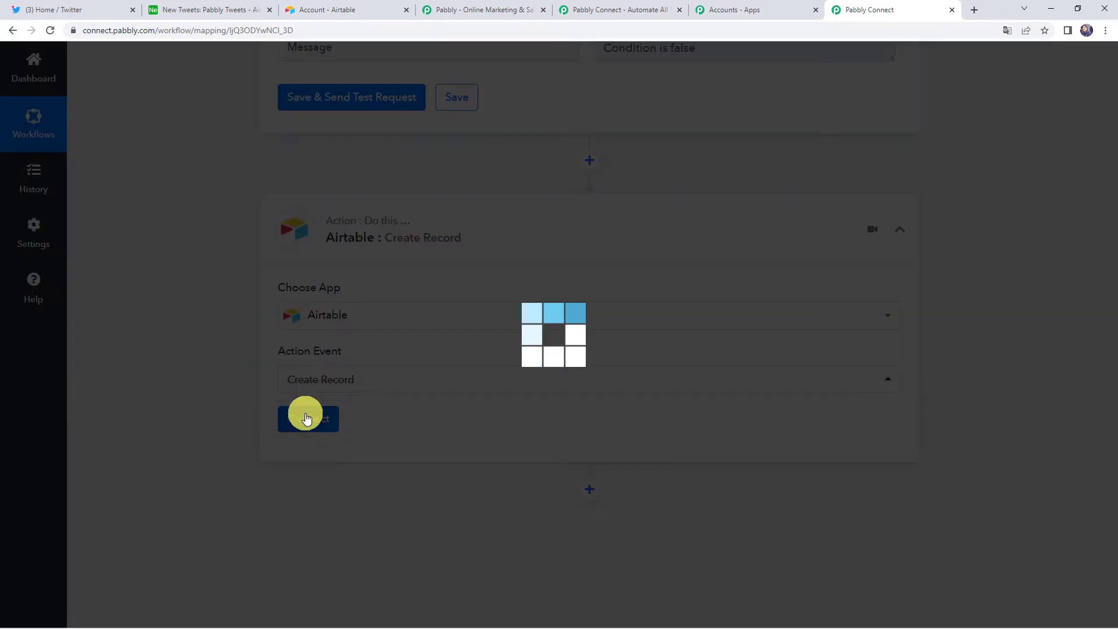
click(564, 195)
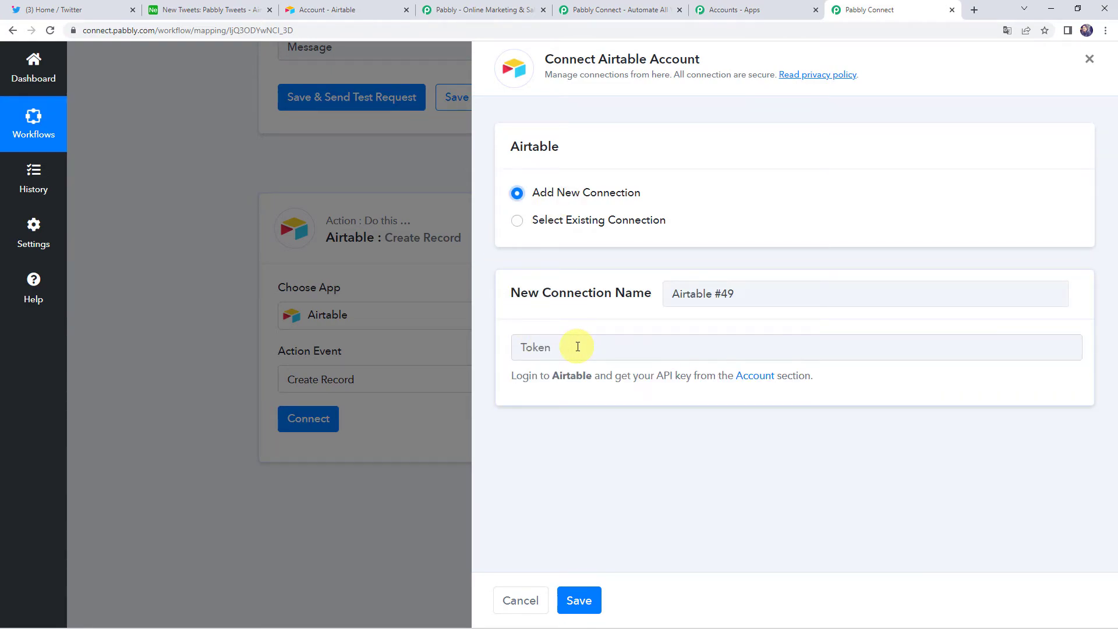
click(566, 224)
click(584, 602)
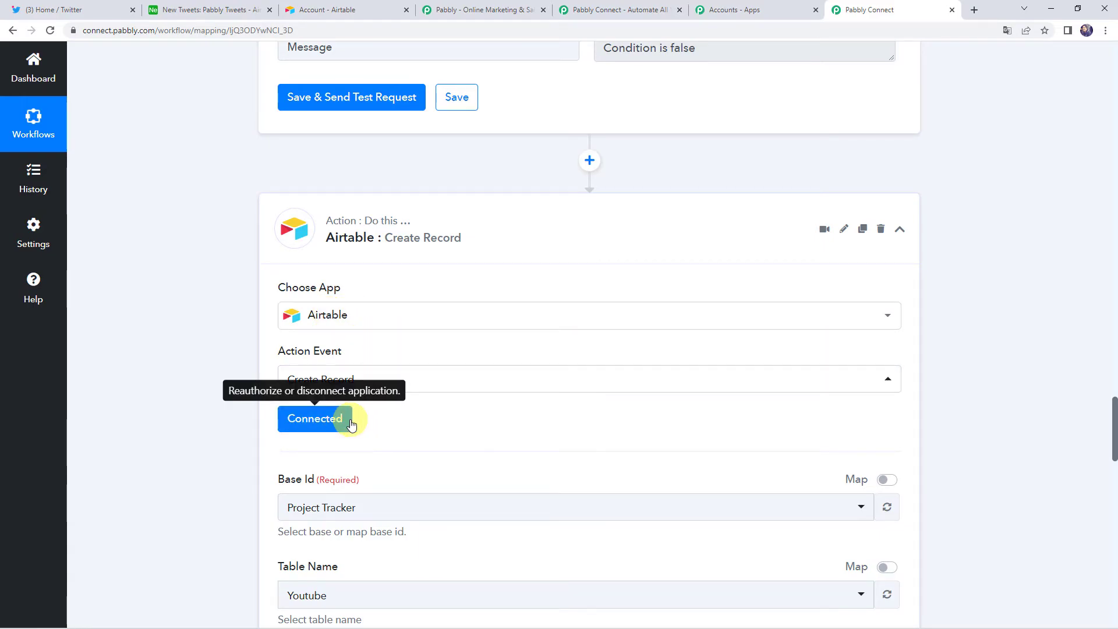
Select New Tweets as the base of the Airtable Create Record action
scroll(506, 426, down, 3)
click(320, 333)
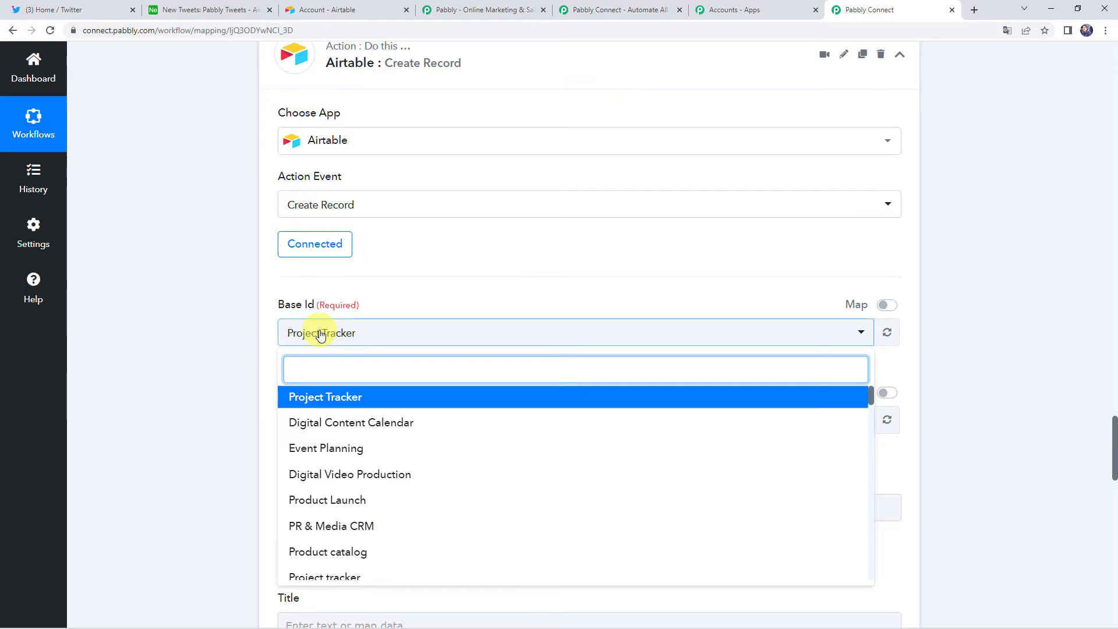
text(tw)
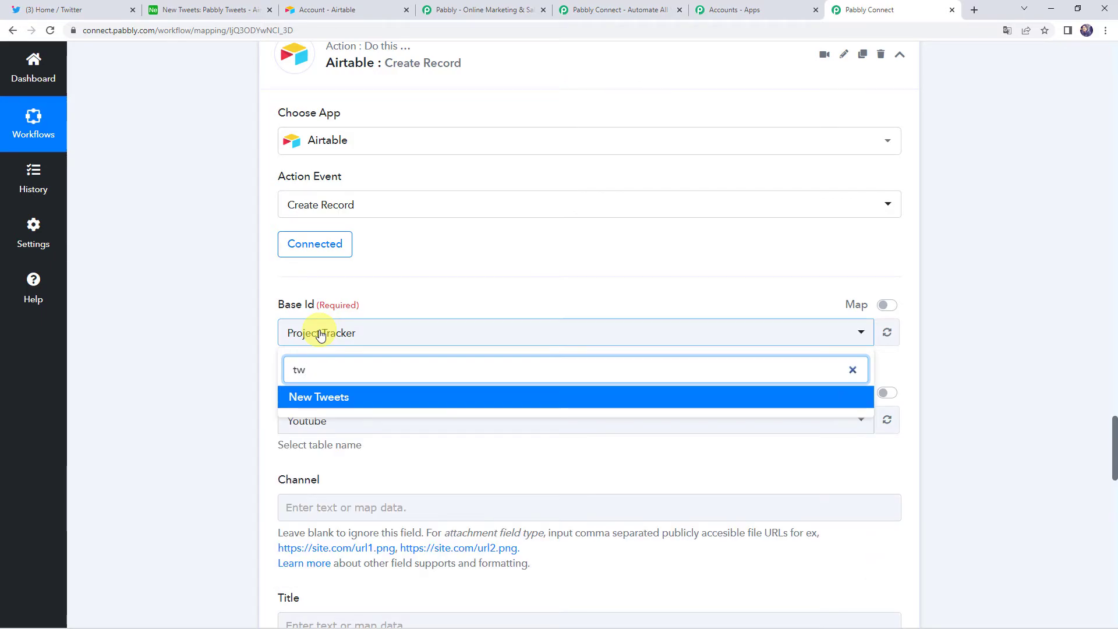
click(318, 396)
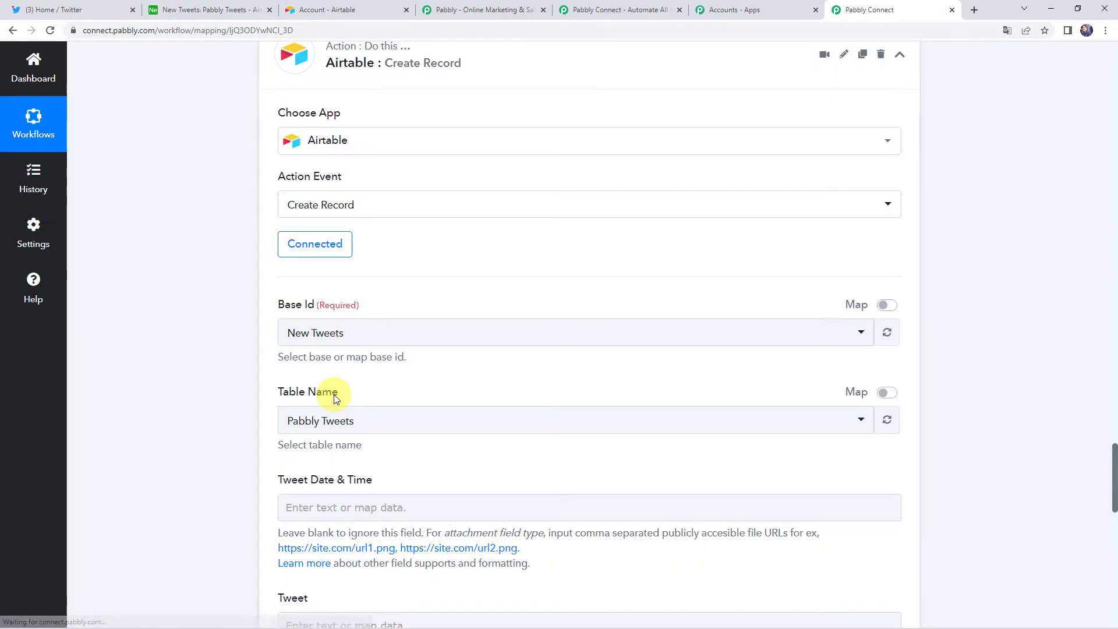
Map the Tweet Date & Time field to the Created At value of the Twitter New Tweet in List step
scroll(221, 407, down, 4)
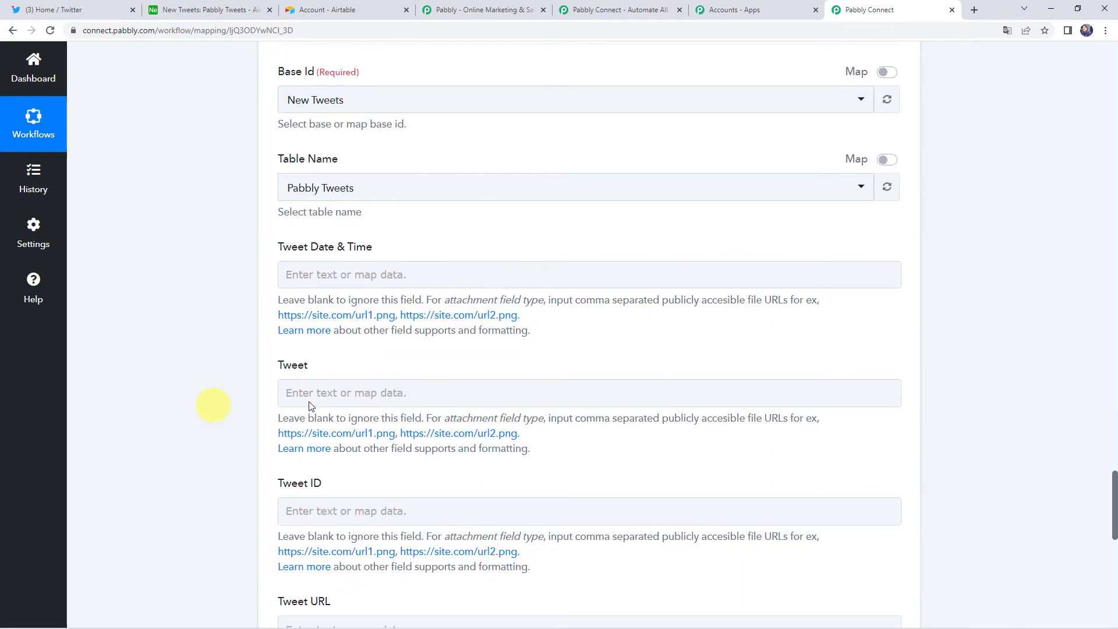
click(306, 266)
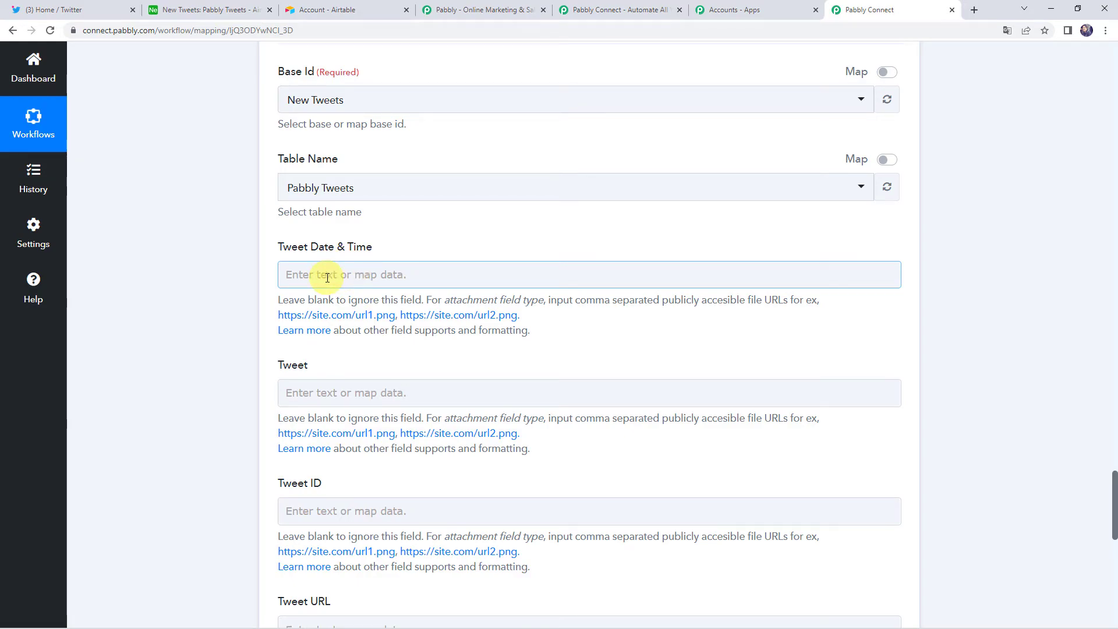
click(285, 273)
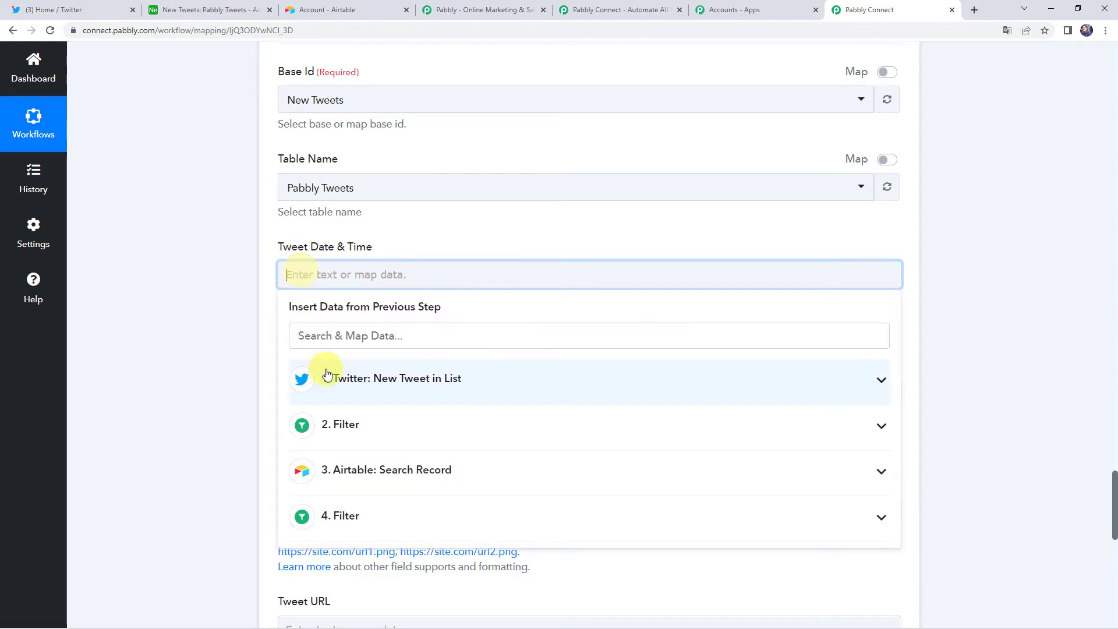
click(343, 379)
click(334, 420)
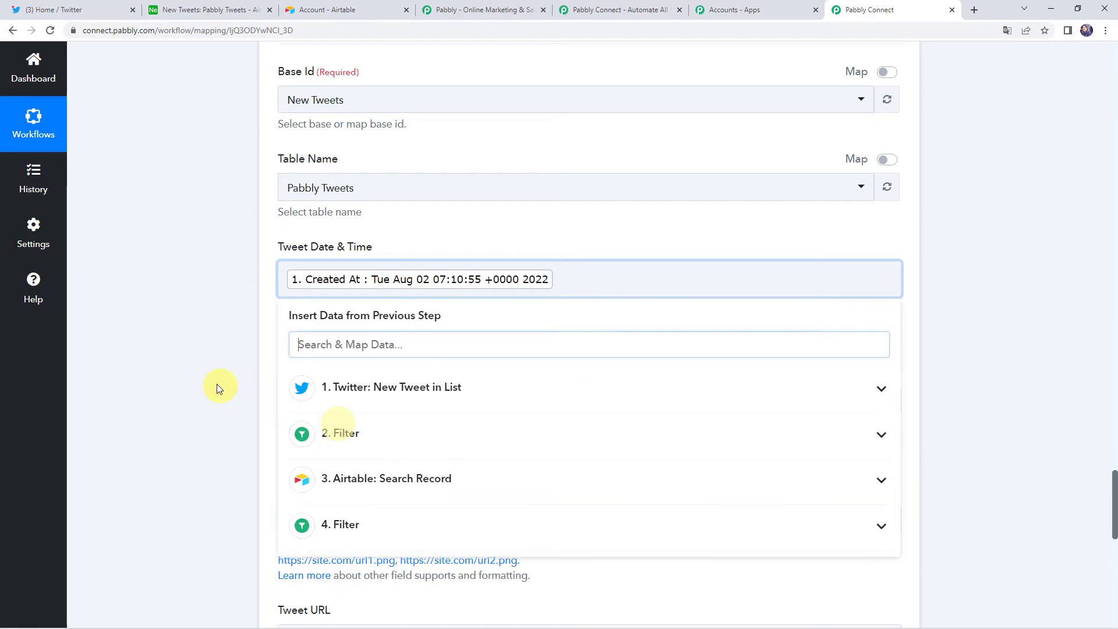
Map the Tweet field to the Full Text value of the Twitter New Tweet in List step
click(215, 383)
scroll(215, 382, down, 2)
click(315, 284)
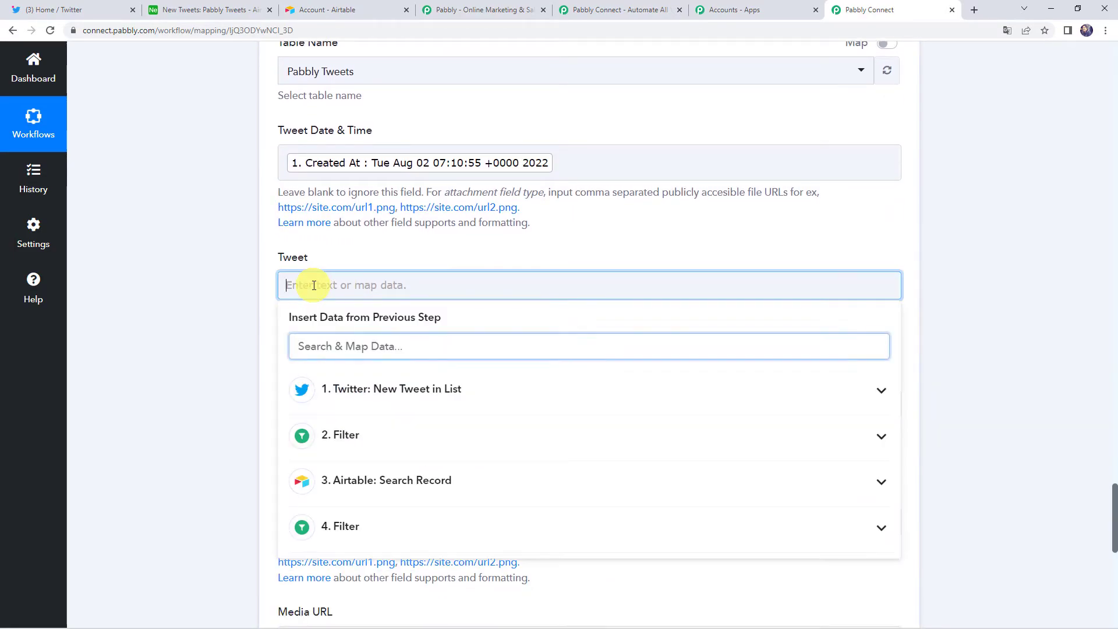
click(368, 392)
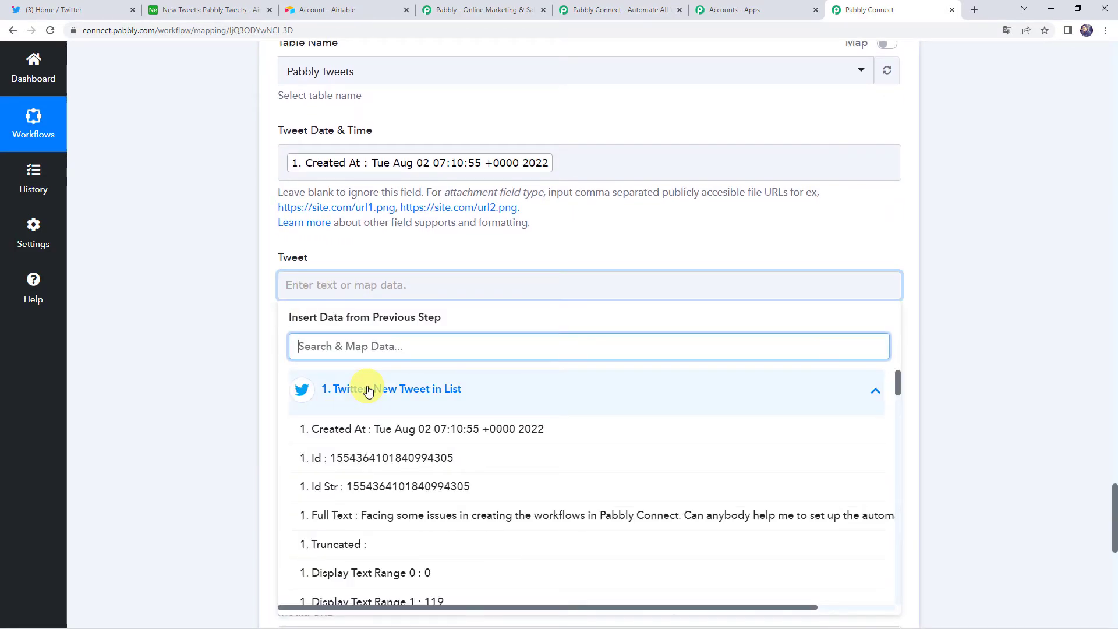
click(342, 514)
click(236, 411)
Map the Tweet ID field to the Id value of the Twitter New Tweet in List step
scroll(237, 411, down, 2)
click(308, 308)
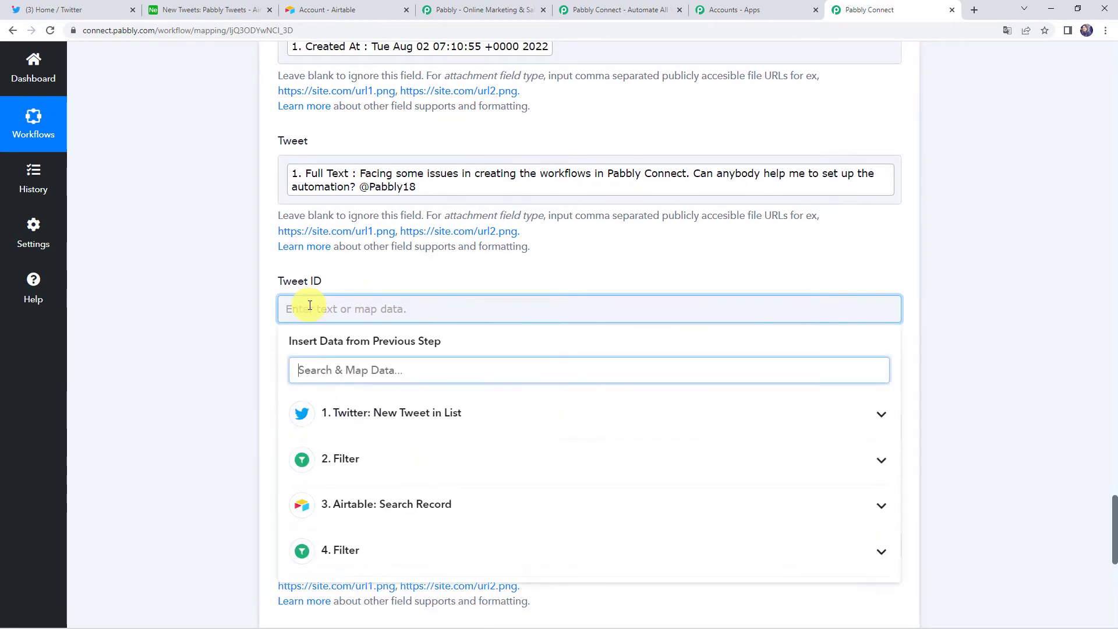
click(335, 414)
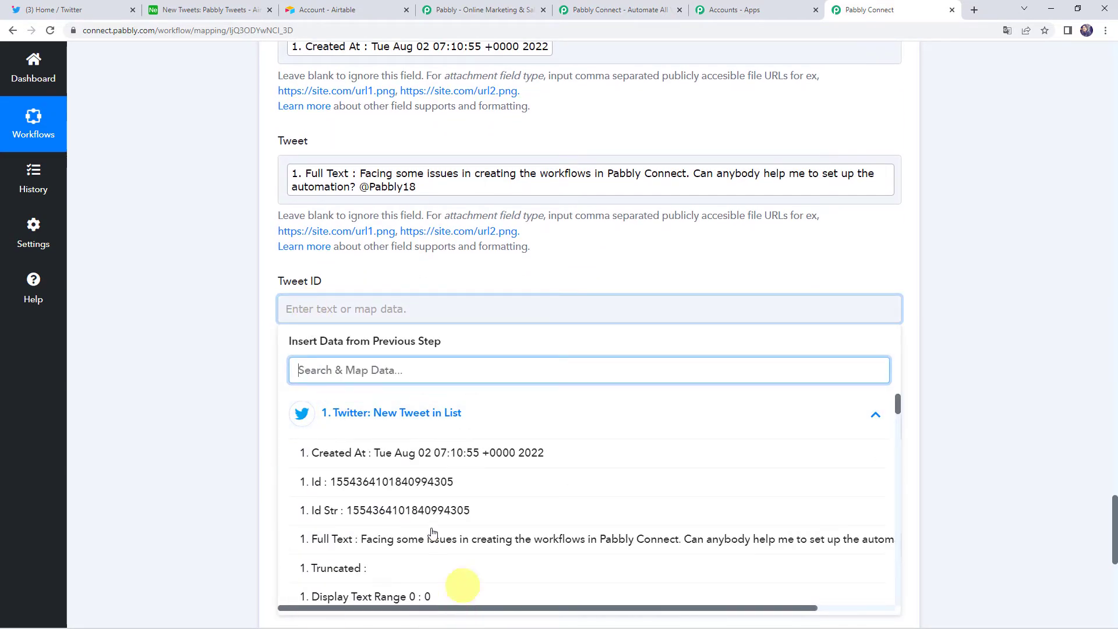
click(361, 480)
click(253, 411)
scroll(276, 412, down, 1)
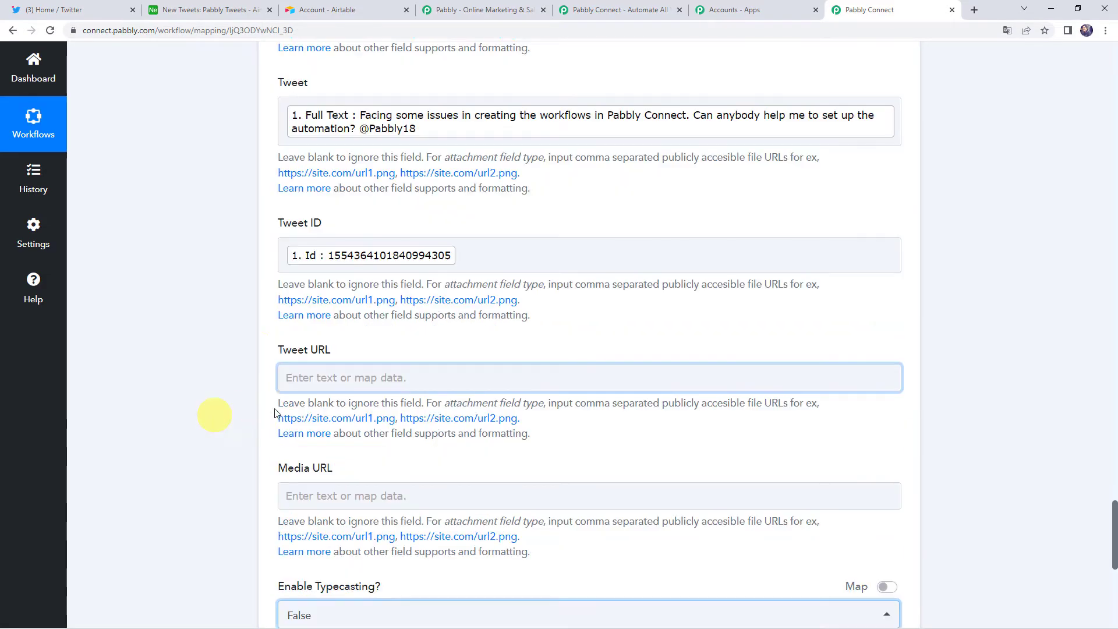
Save the Create Record action and send a test request, leaving Tweet URL and Media URL blank and Enable Typecasting at False
scroll(329, 379, down, 2)
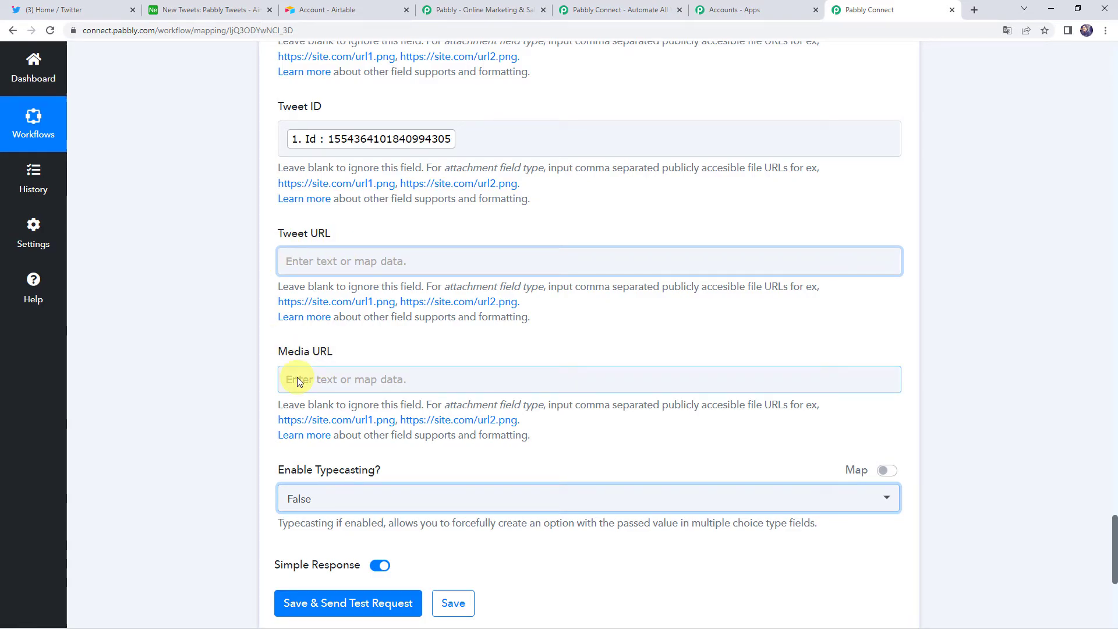
scroll(237, 434, down, 3)
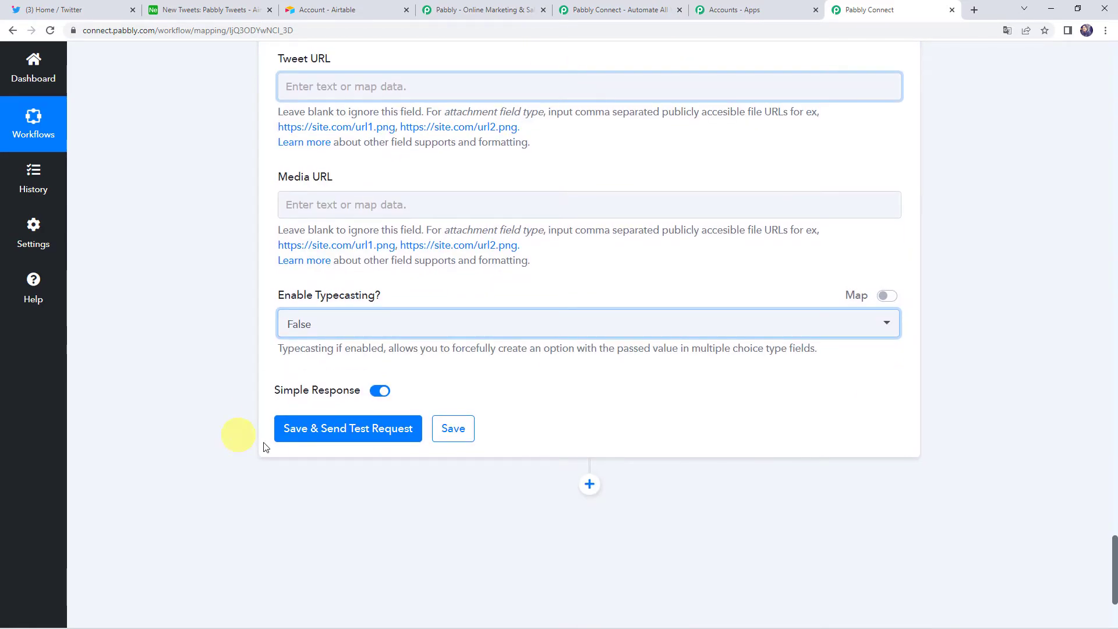
click(333, 431)
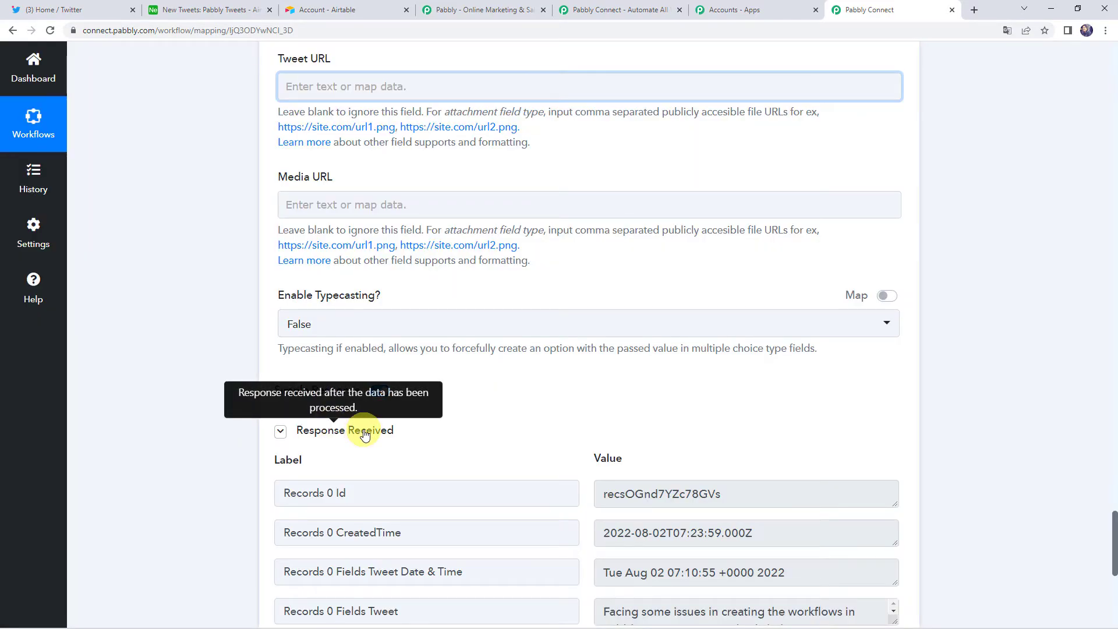
scroll(364, 435, down, 2)
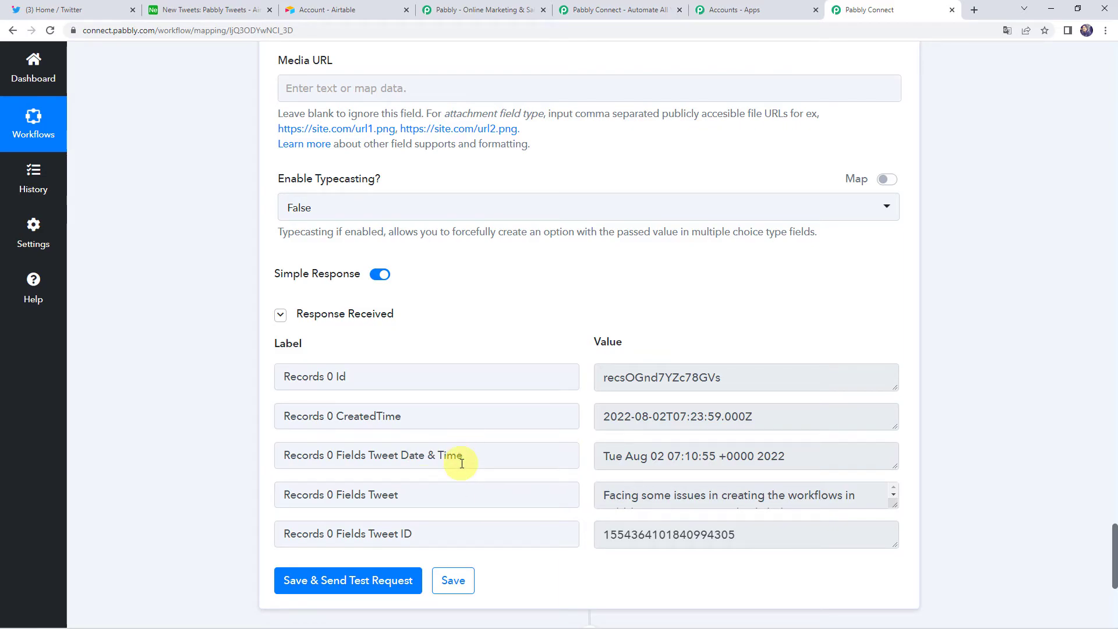
Switch to Airtable and reload the New Tweets base to check the Pabbly Tweets table for the test record
right_click(382, 161)
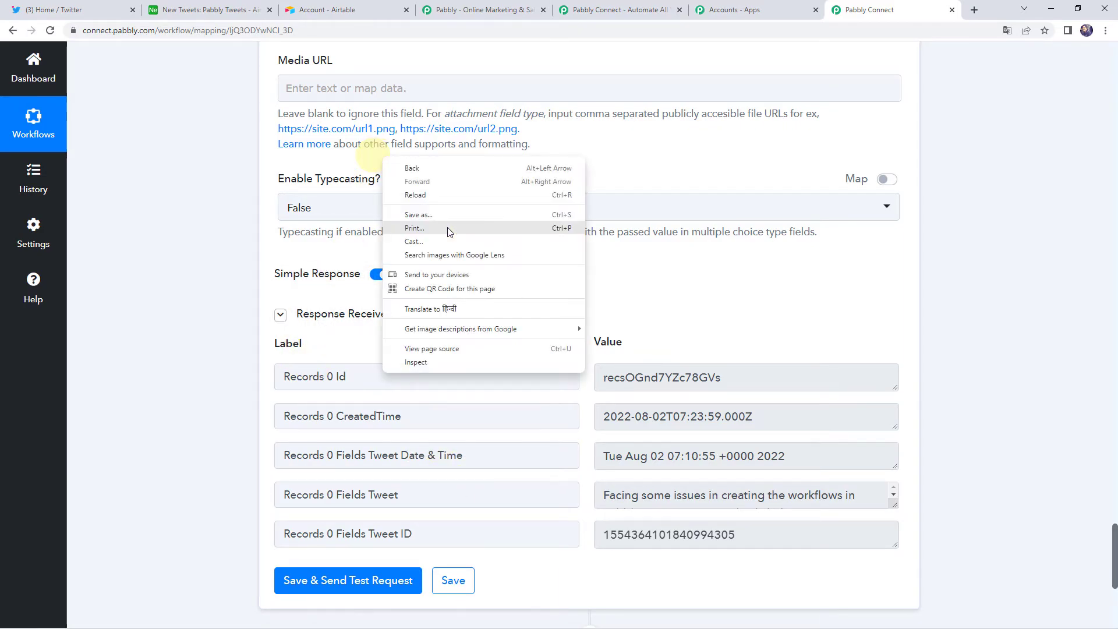
click(112, 178)
click(206, 7)
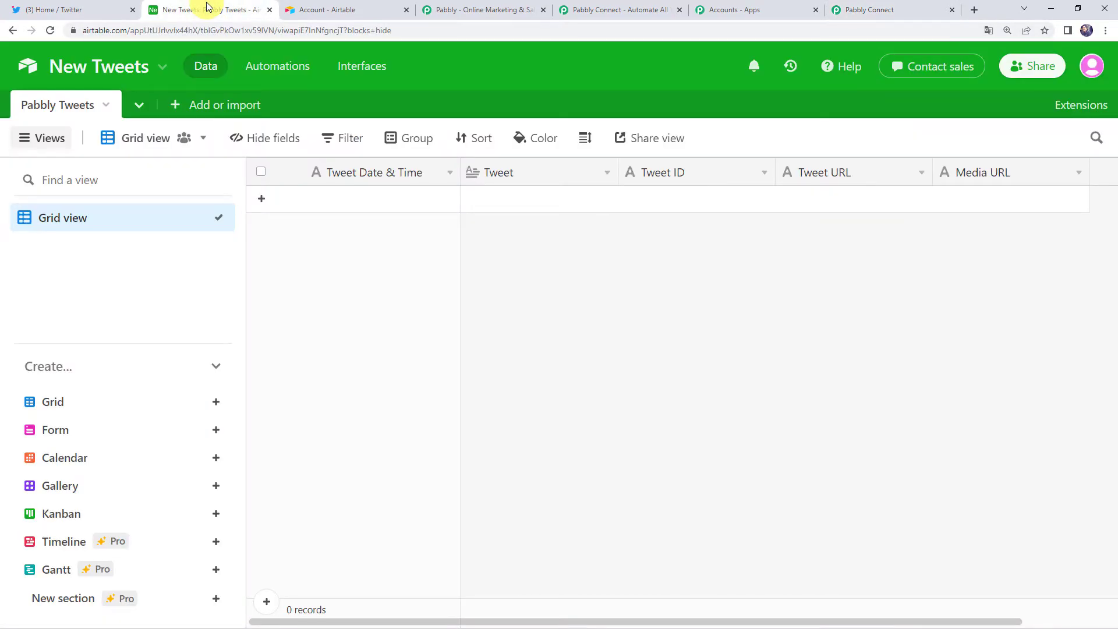
click(49, 33)
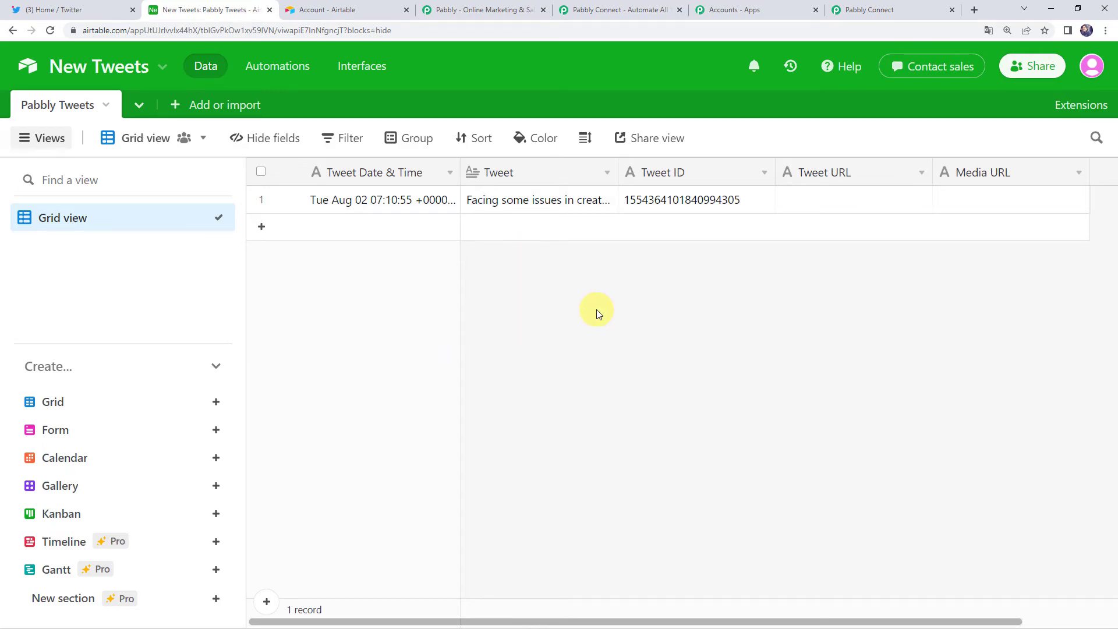
Return to Pabbly Connect and save the Airtable Create Record action
click(871, 9)
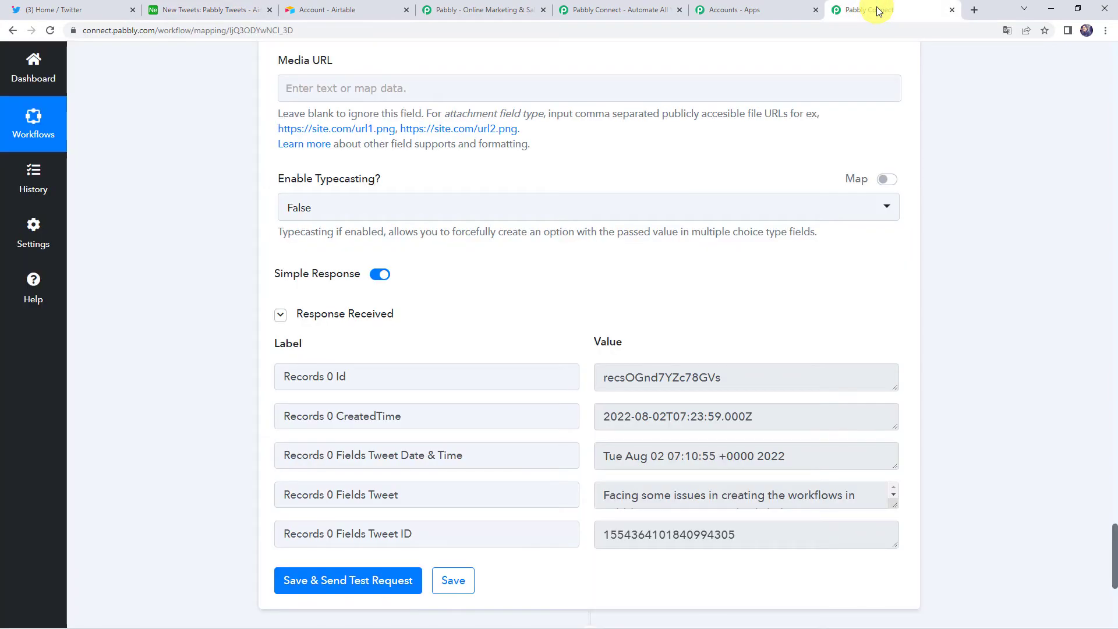
scroll(192, 408, down, 2)
click(456, 464)
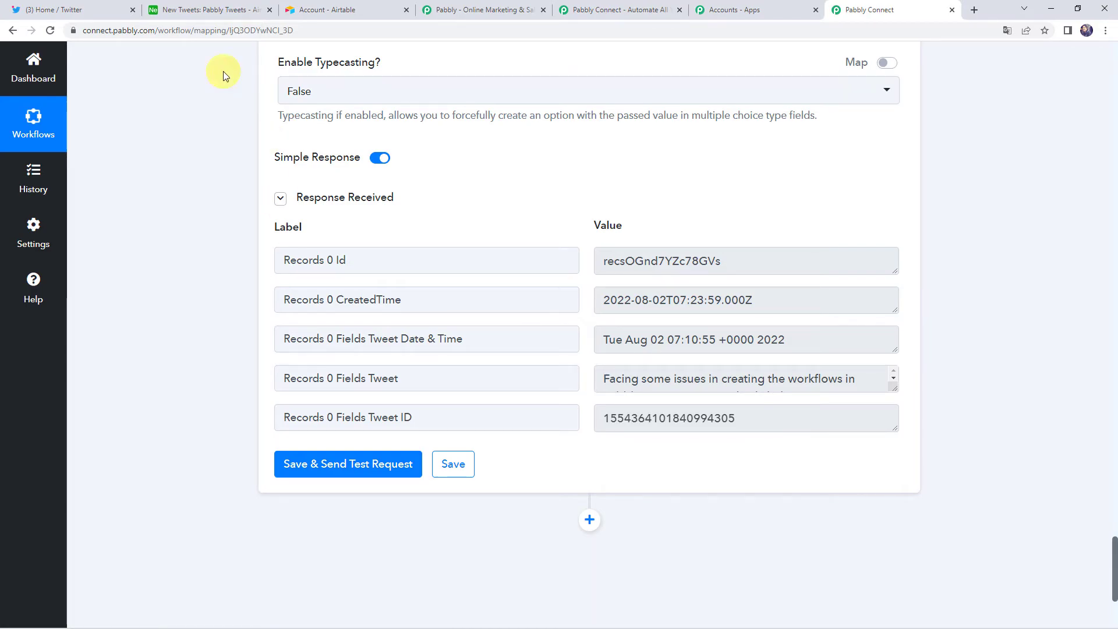
Switch to Twitter and change to the signed-in account that has four unread notifications
click(68, 8)
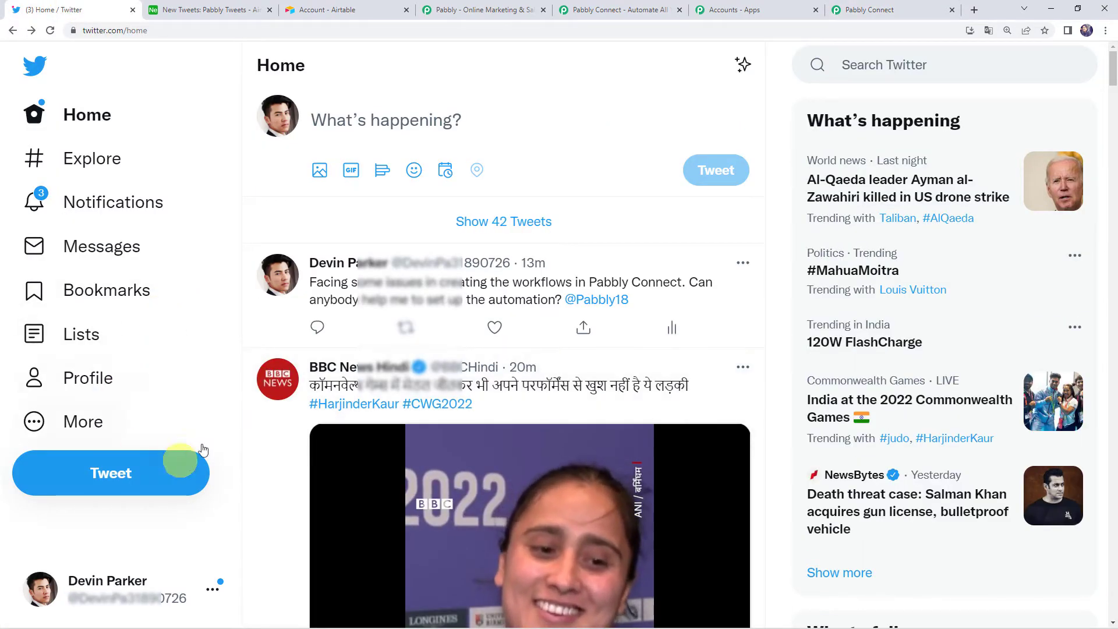
click(211, 591)
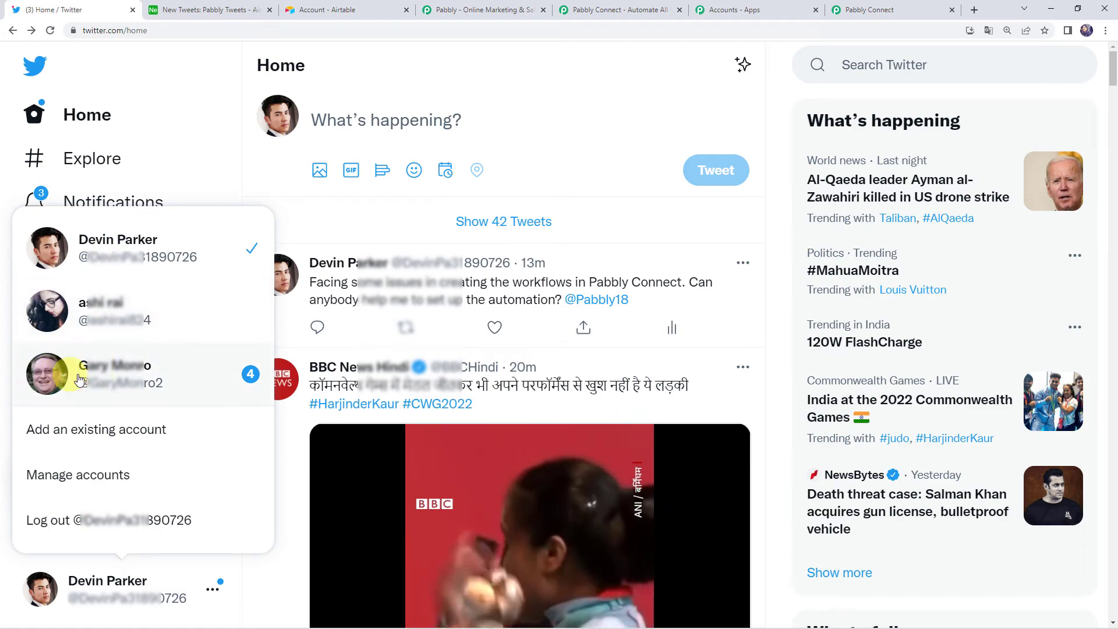
click(104, 370)
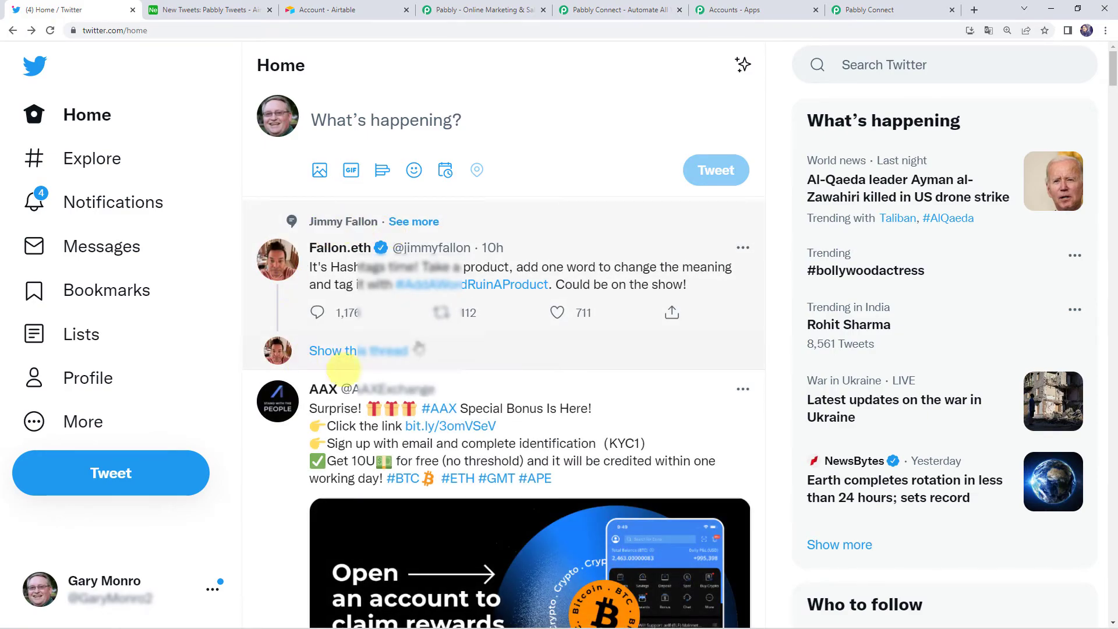
Post a tweet reading "Thank you Pabbly Connect for helping me to automate my business."
click(131, 470)
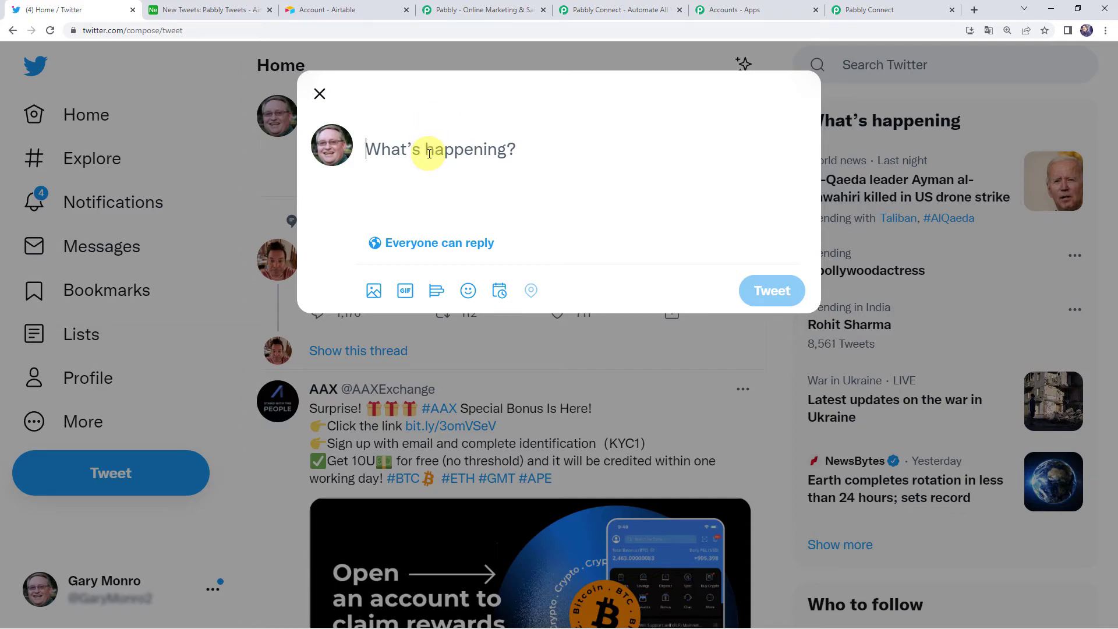
text(Thank you Pabbly Connect for helping me to automate my business.)
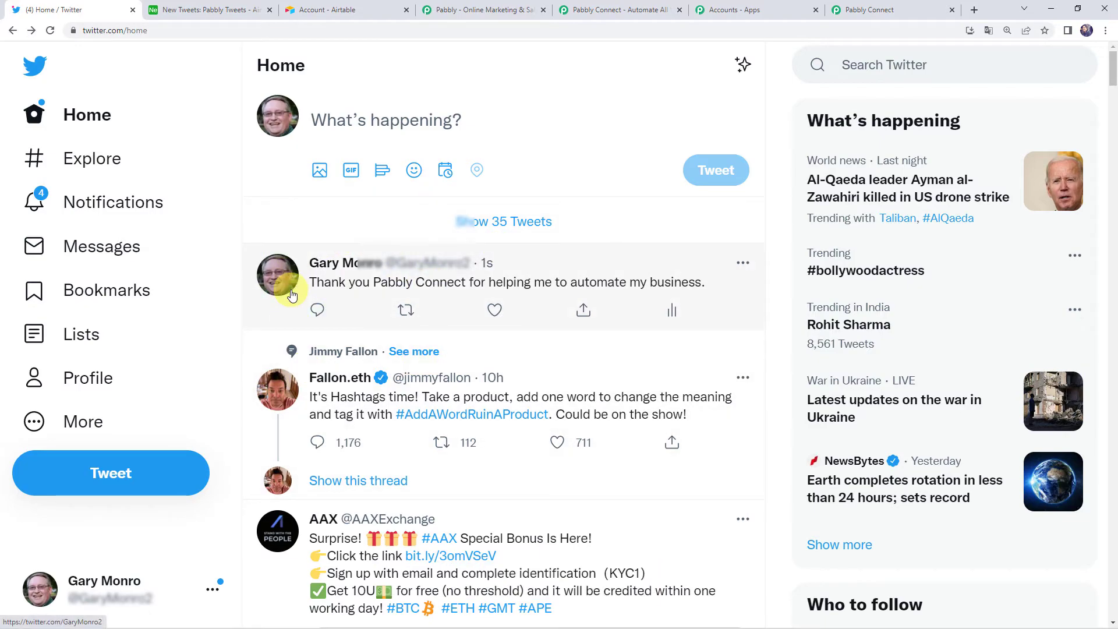
mouse_move(290, 293)
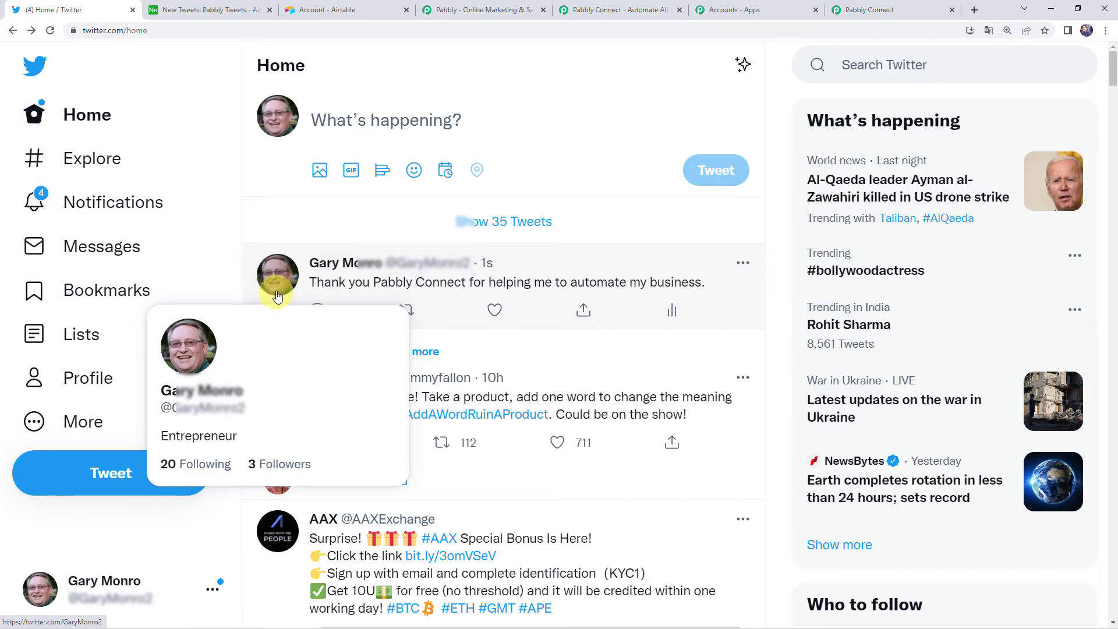
mouse_move(362, 268)
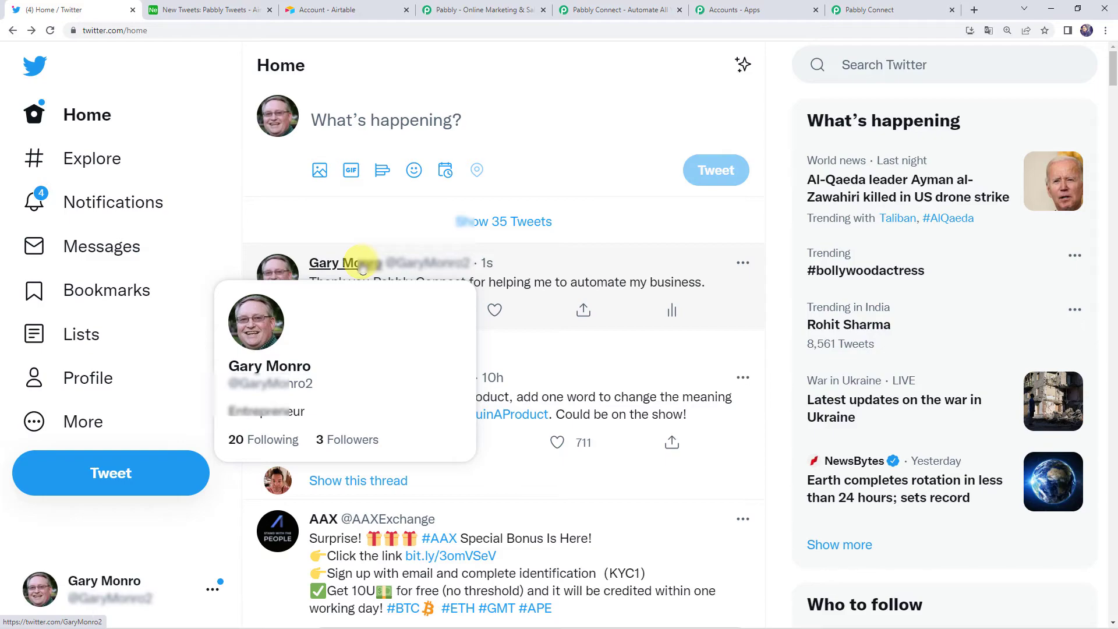
Switch to Airtable and reload the Pabbly Tweets table to check for the thank-you tweet's record
click(231, 11)
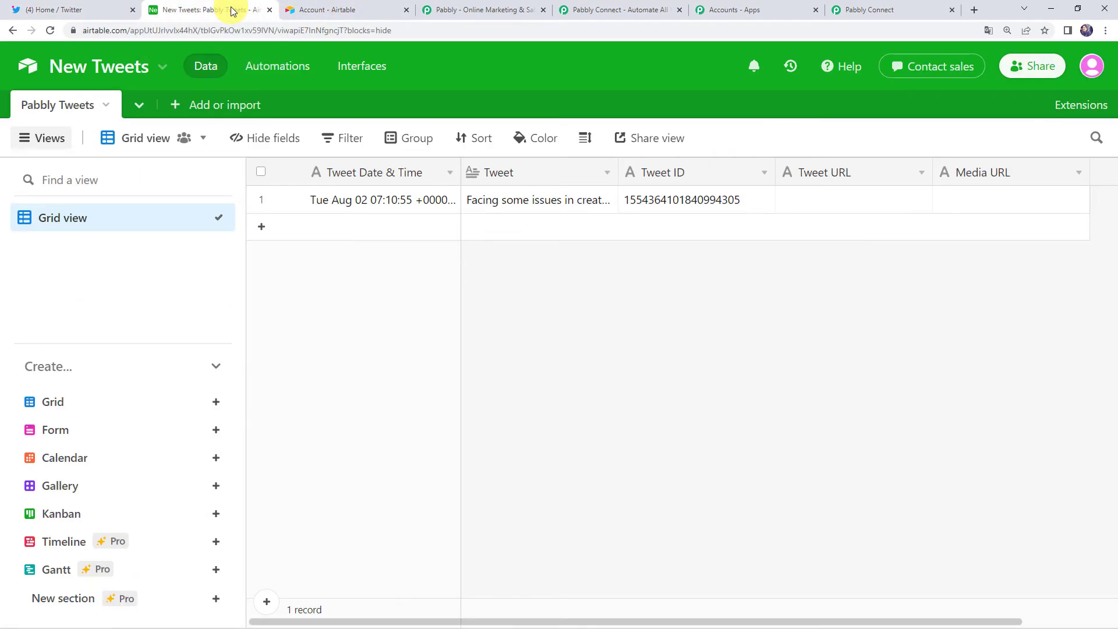
click(51, 30)
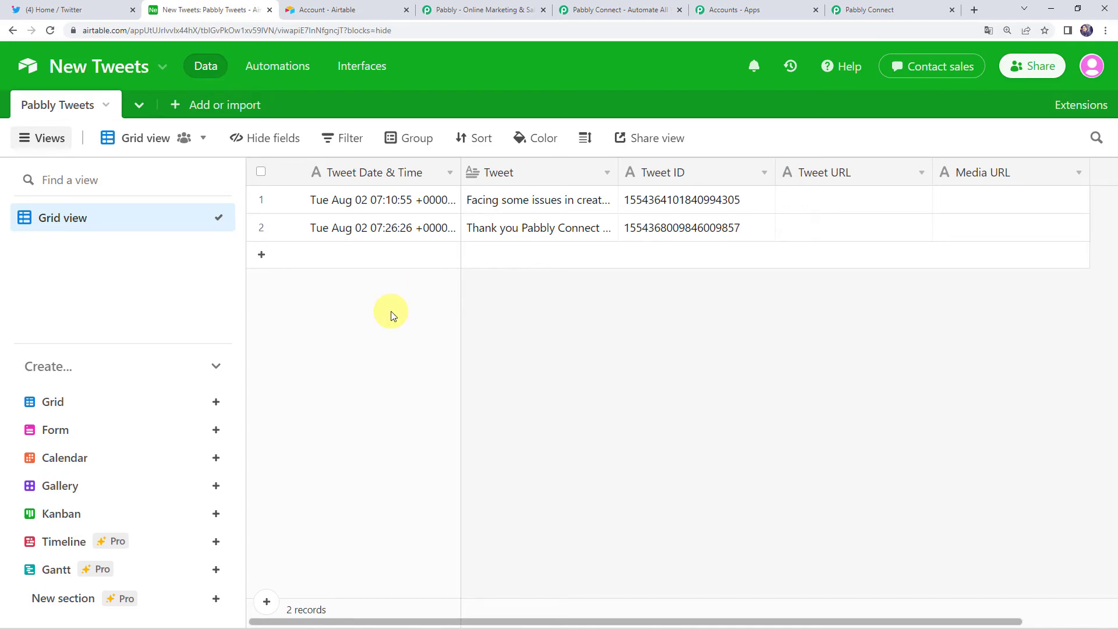
Return to Twitter and change to the signed-in account without unread notifications
click(87, 10)
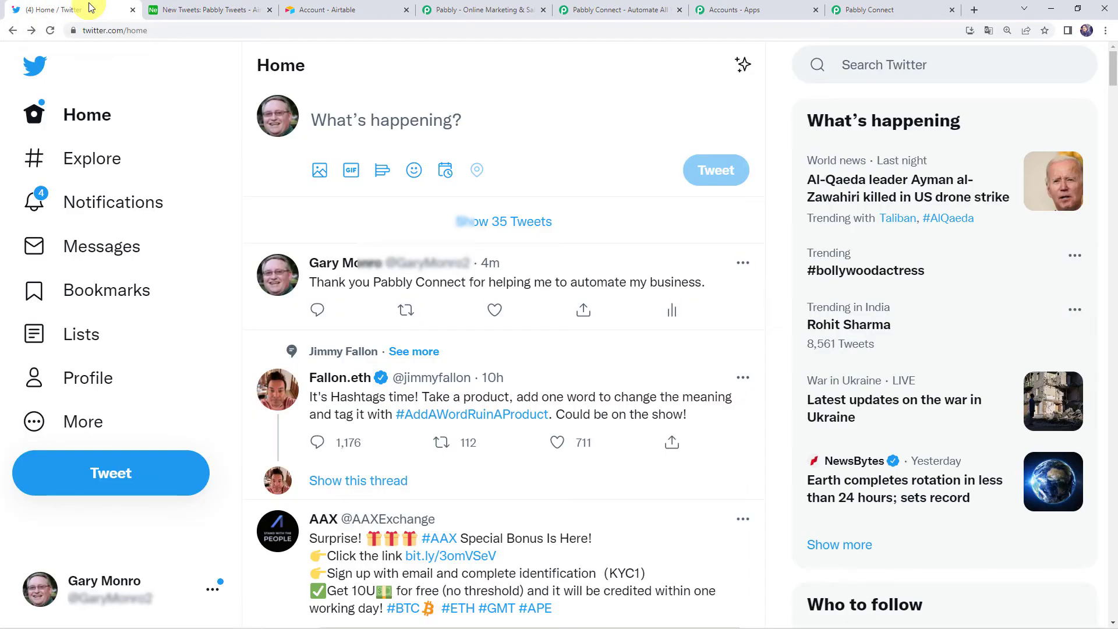
click(220, 588)
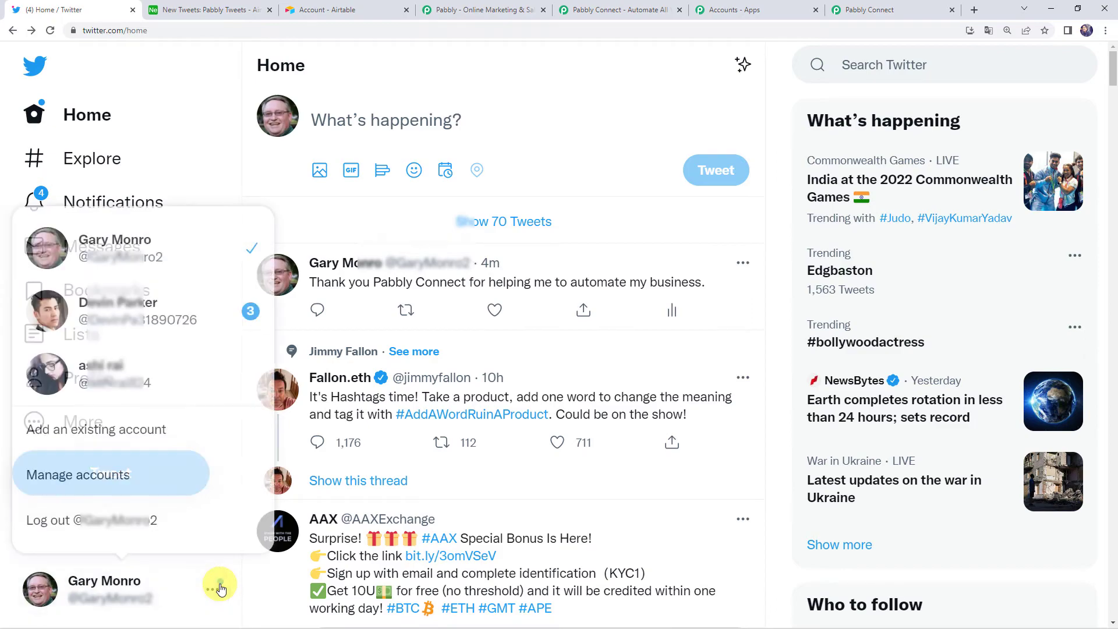
click(135, 376)
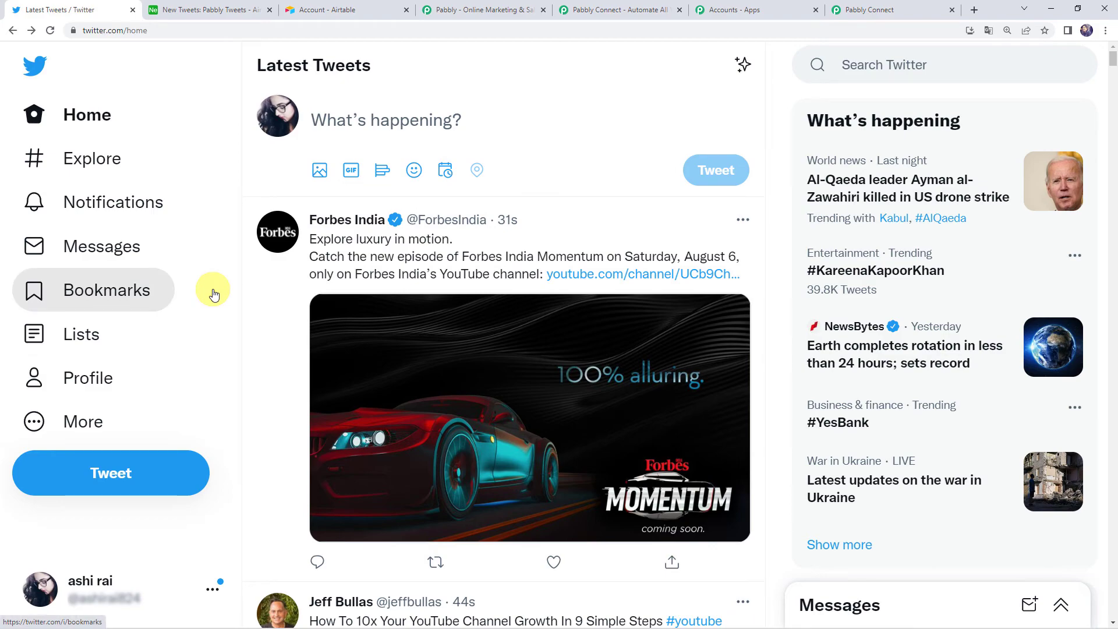
Post a tweet reading "Pabbly Connect is Automation and Integration Software."
click(138, 476)
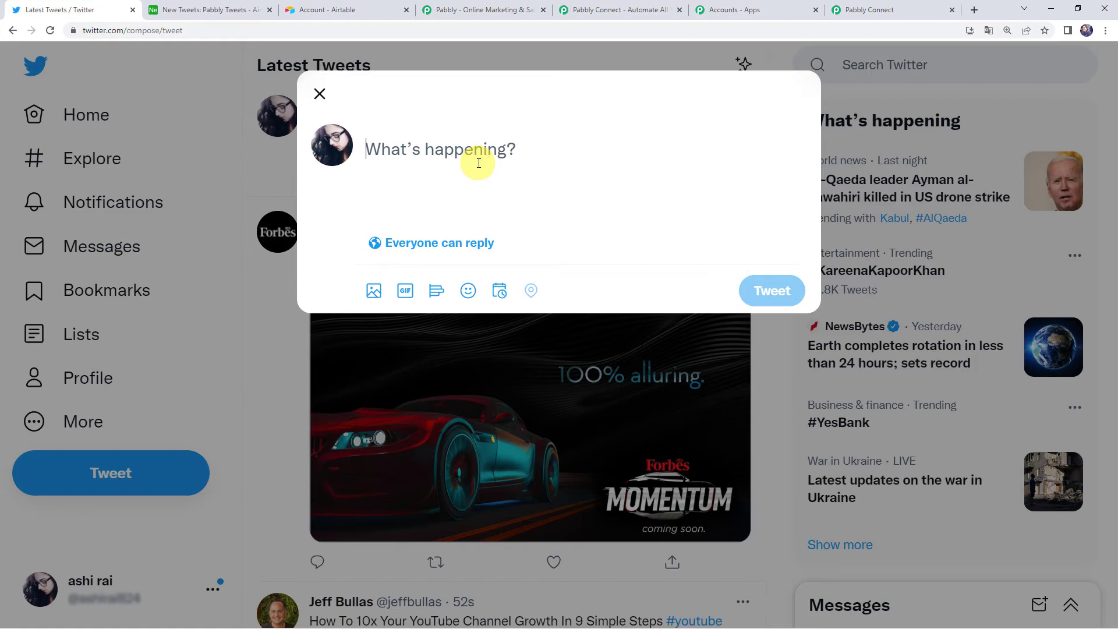
text(Pabb)
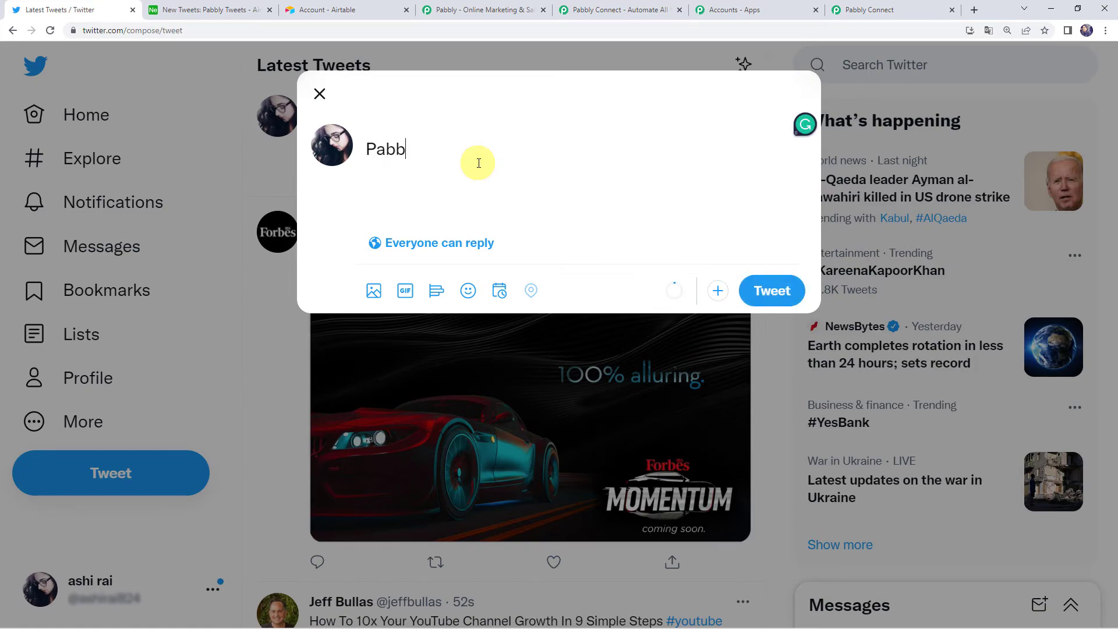
text(ly Connect)
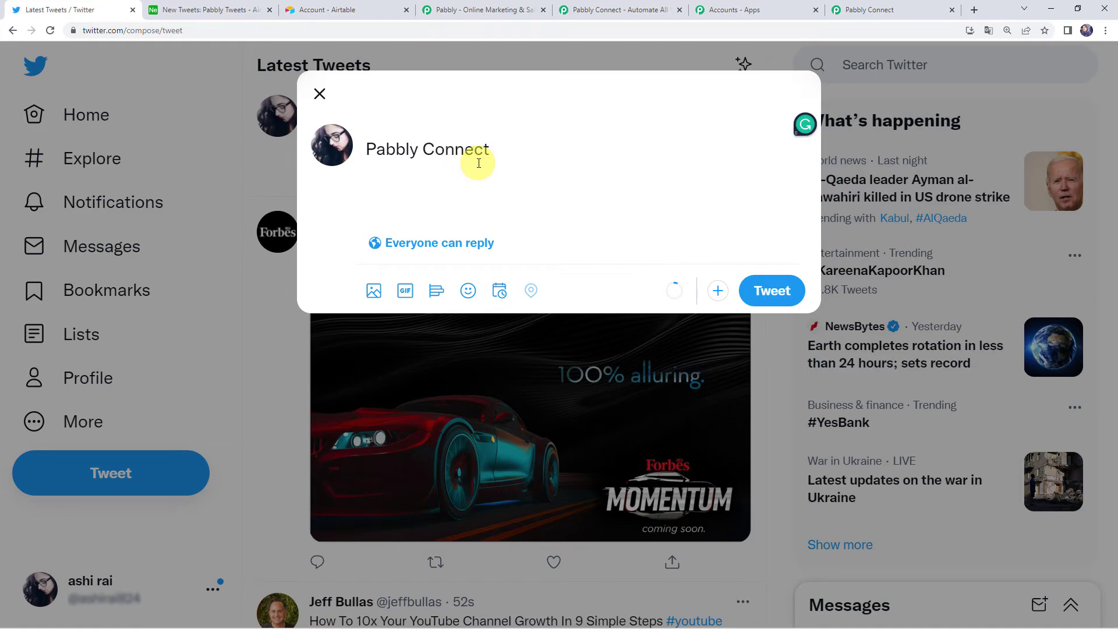
text( is automation and)
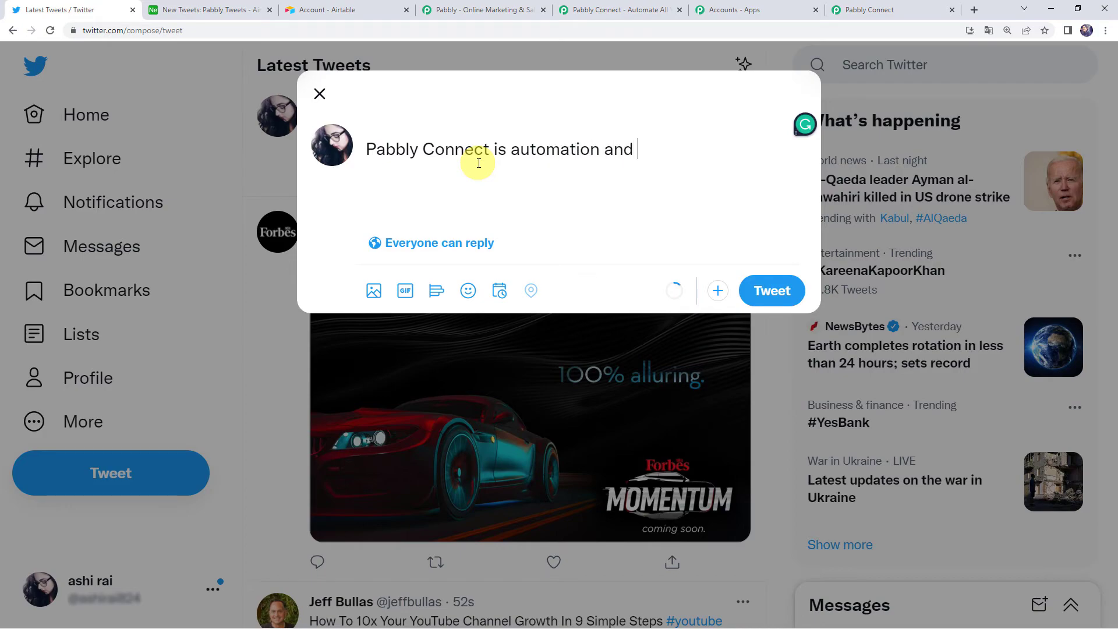
text( Integratio)
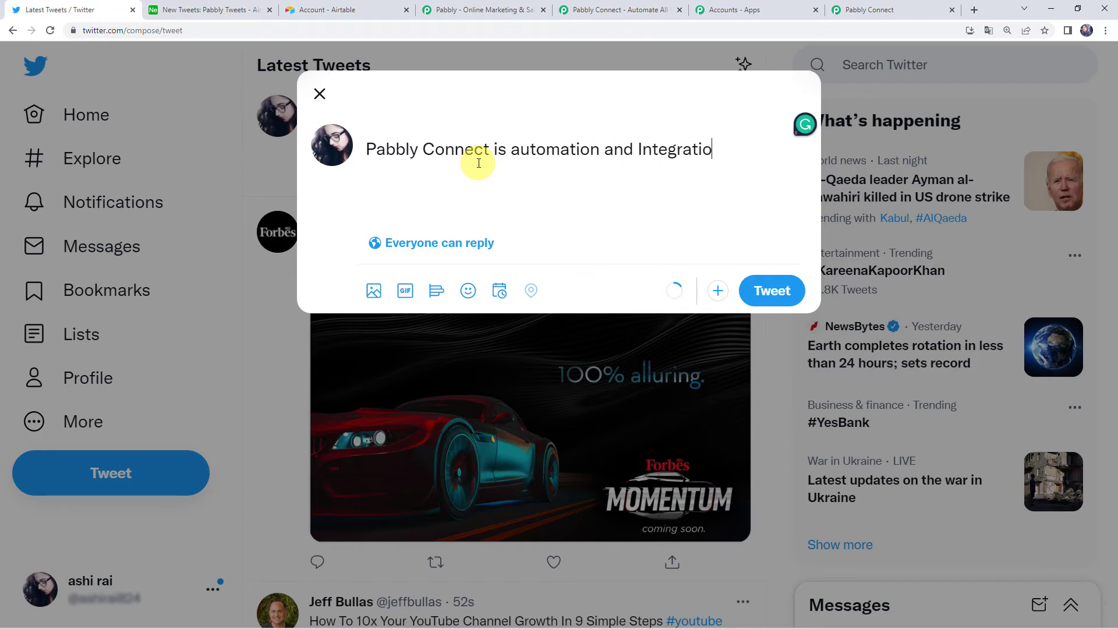
text(n Software)
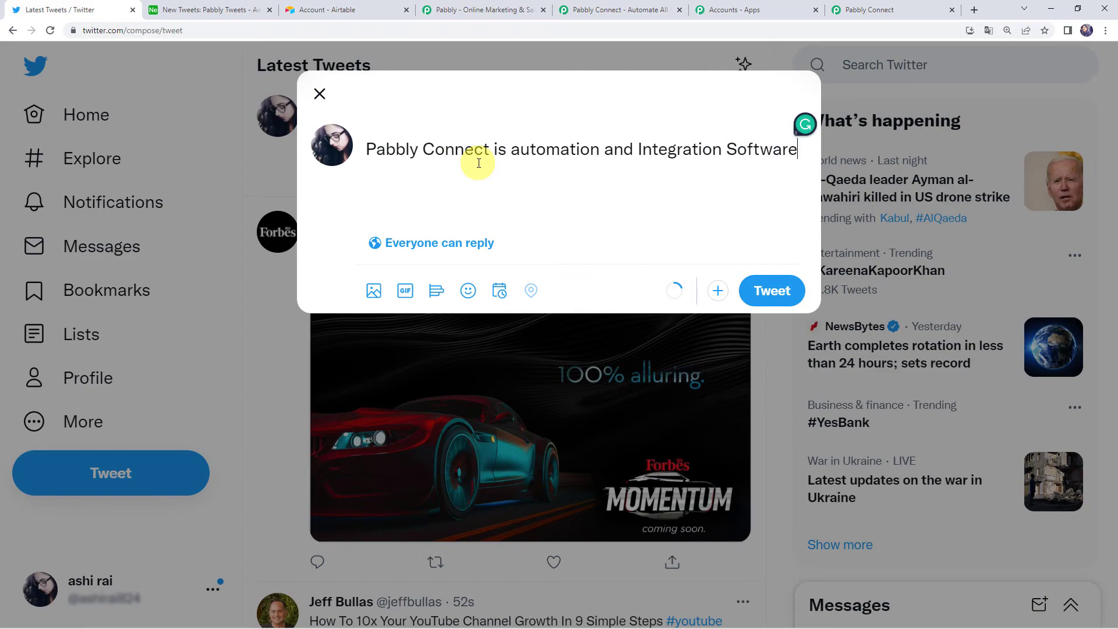
click(518, 151)
key(BackSpace)
text(A)
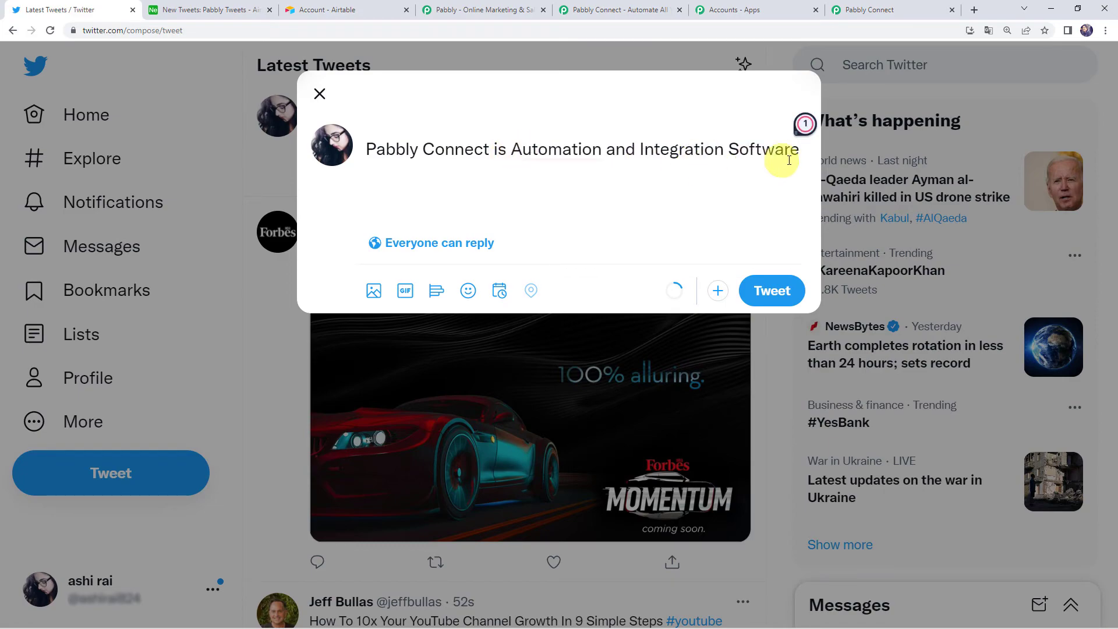
click(798, 152)
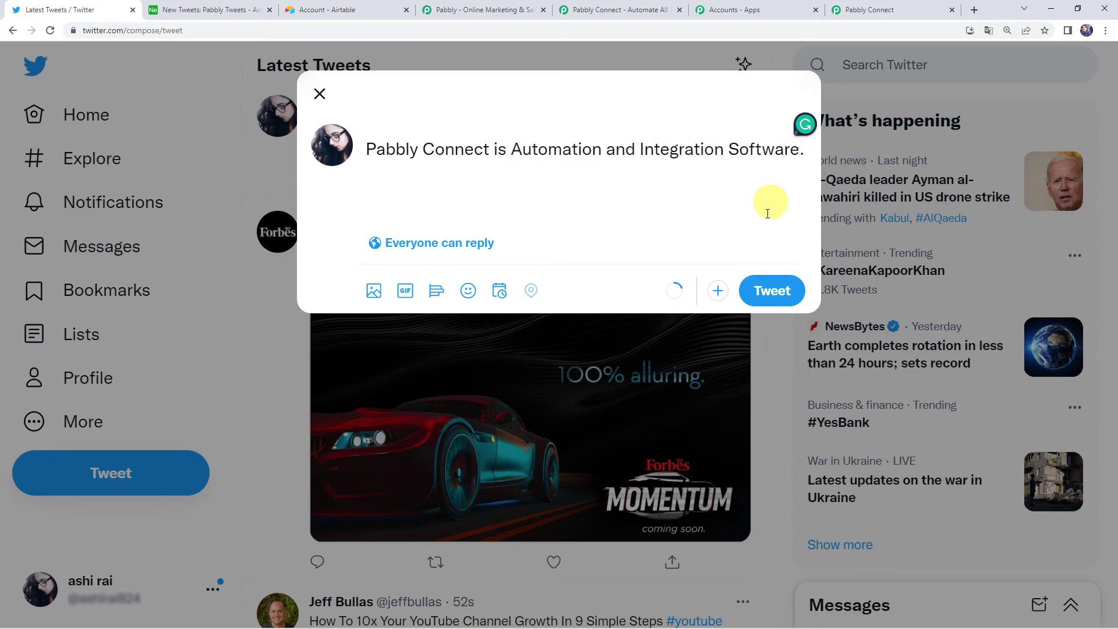
click(764, 289)
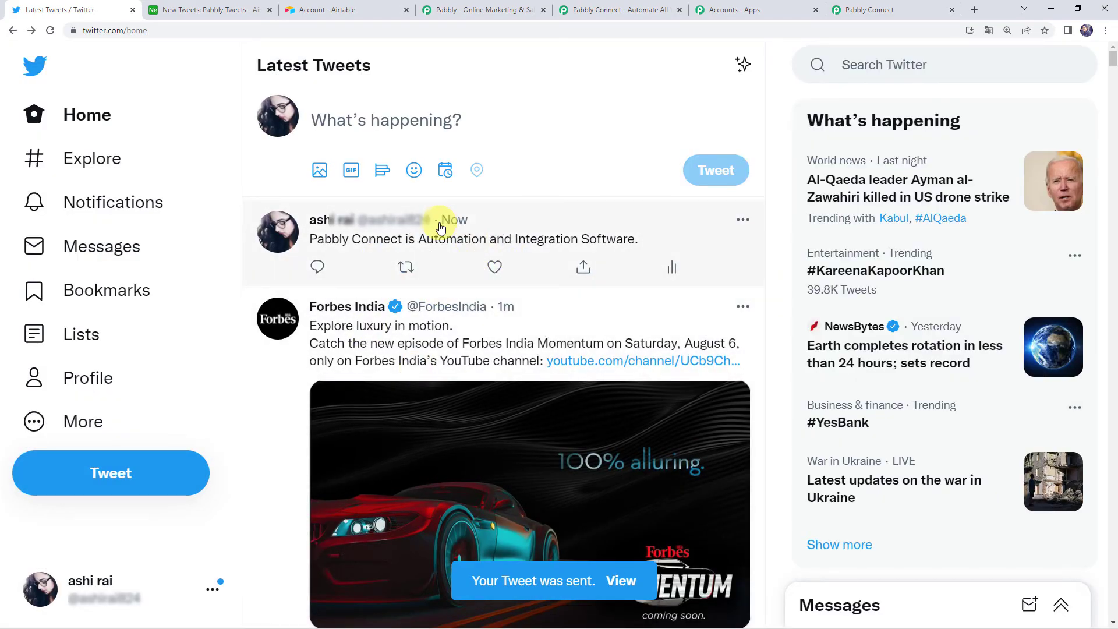
Switch to Airtable, reload the Pabbly Tweets table and compare its records with the newly posted tweet on Twitter
click(215, 7)
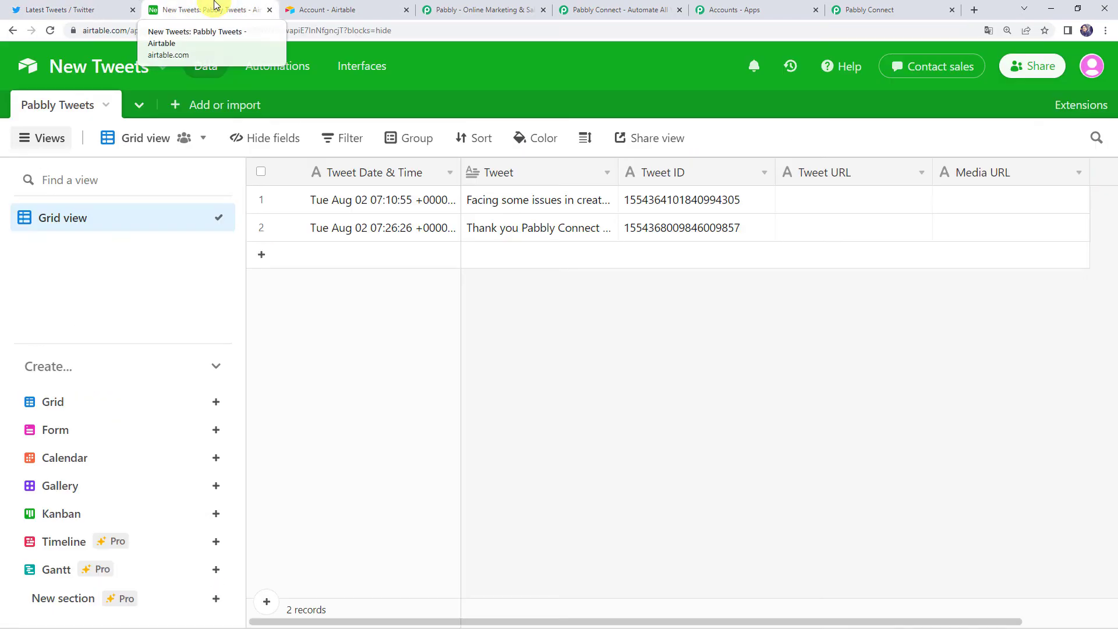
click(50, 29)
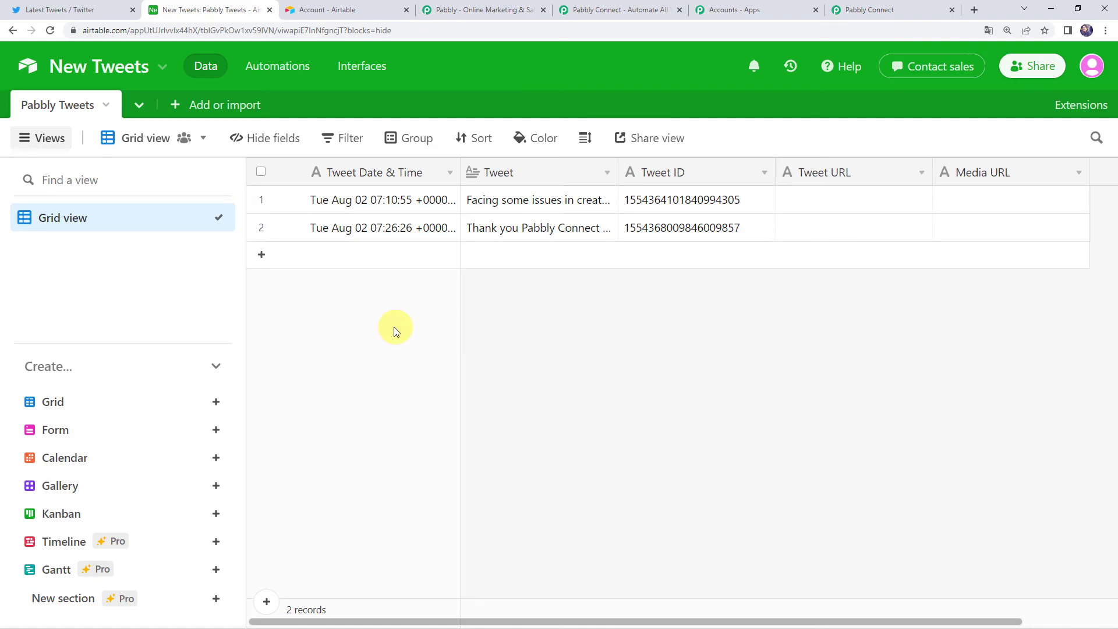
click(75, 9)
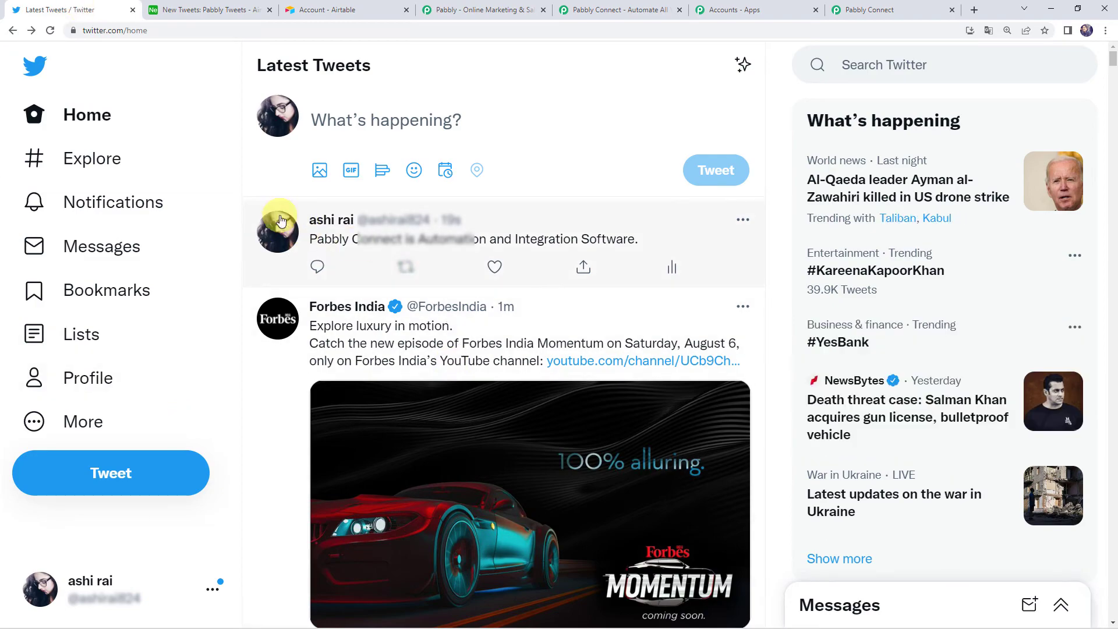
mouse_move(311, 237)
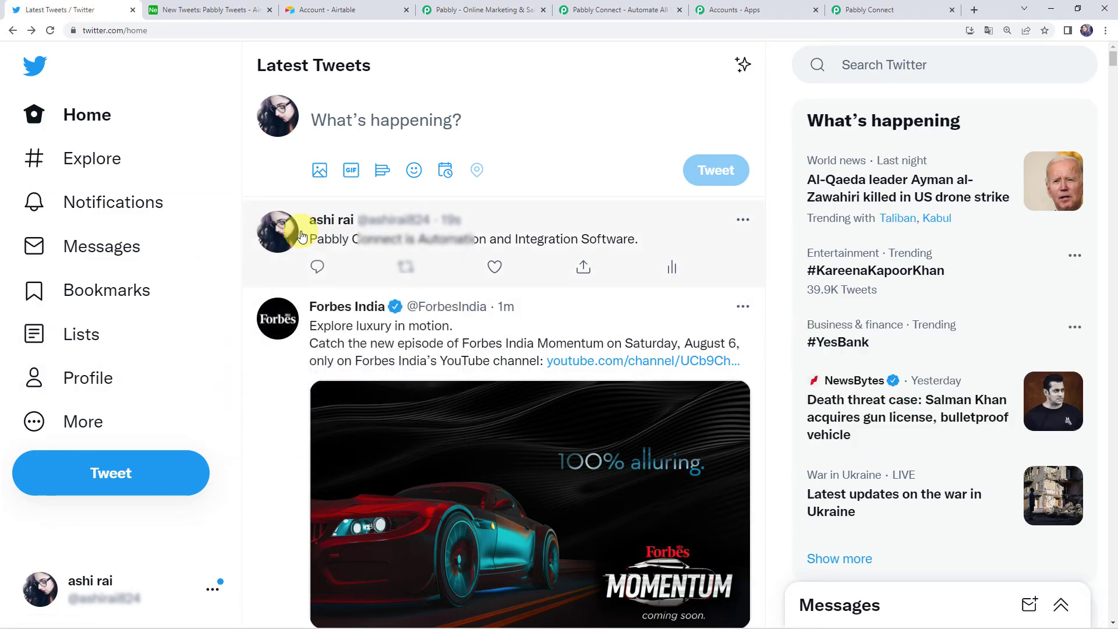
click(236, 9)
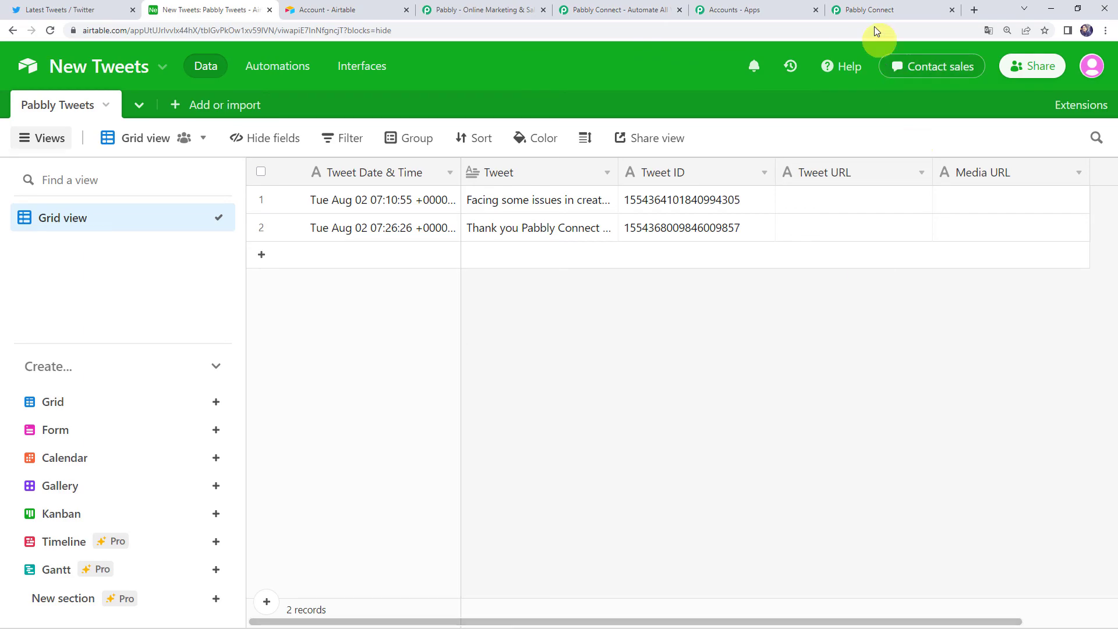
Switch to the Pabbly Connect workflow and collapse its expanded steps, from Airtable Create Record up to the Twitter trigger
click(863, 7)
scroll(215, 316, up, 15)
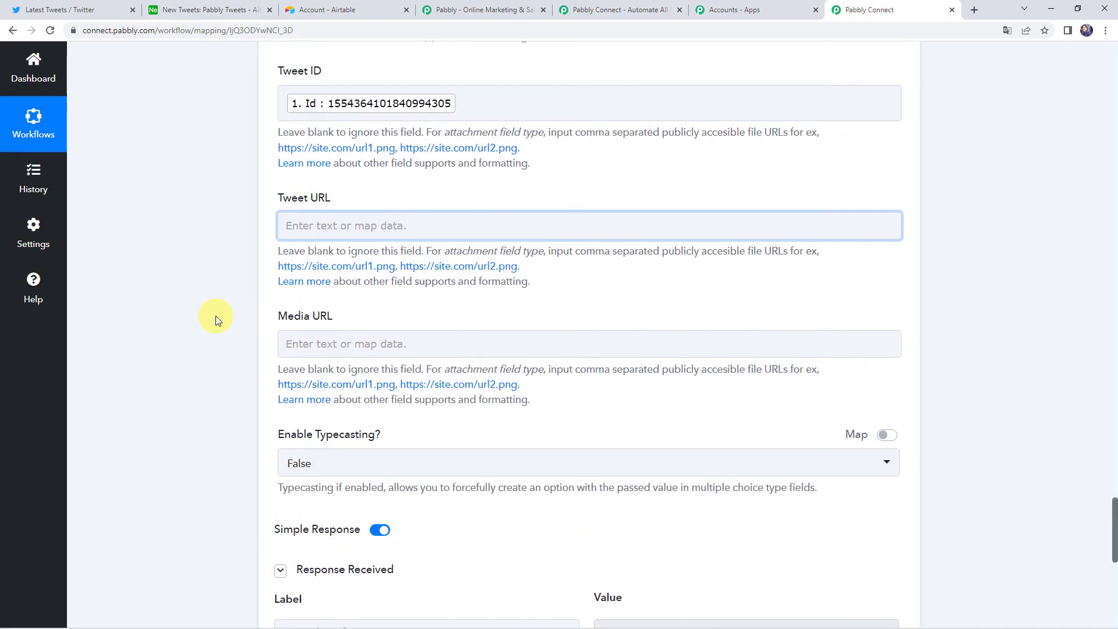
scroll(216, 315, up, 4)
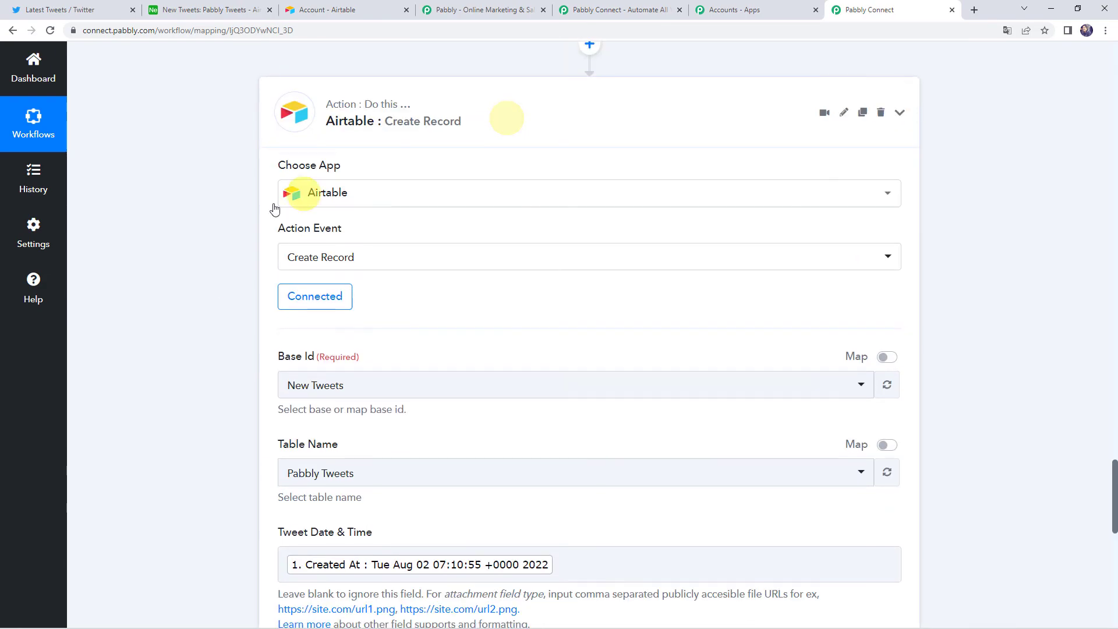
click(509, 117)
scroll(222, 226, up, 5)
click(492, 282)
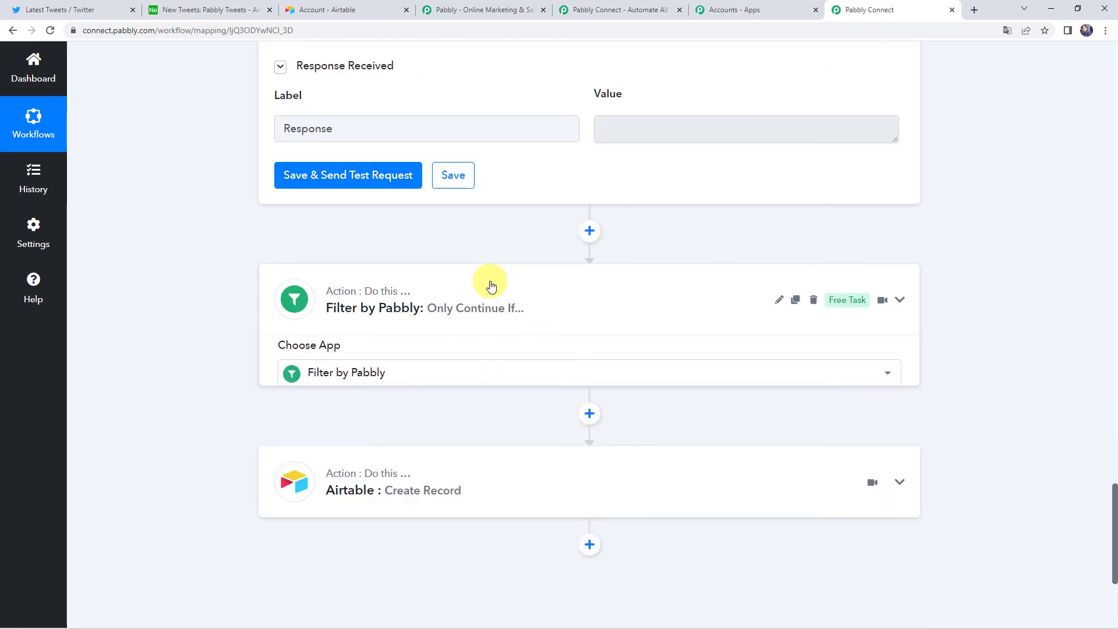
scroll(490, 282, up, 14)
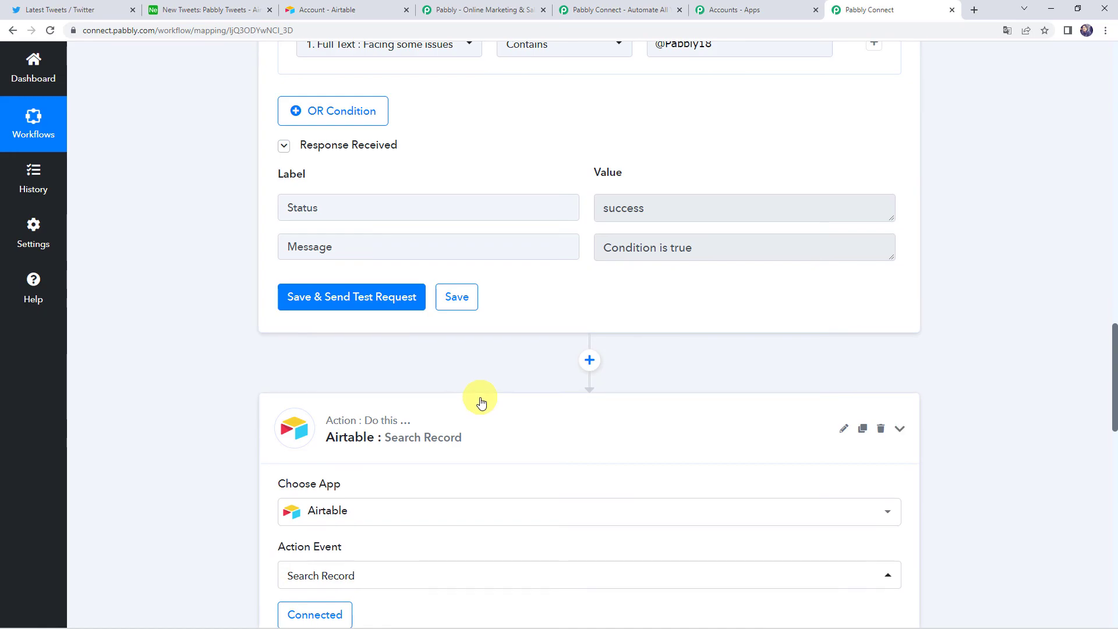
scroll(494, 364, up, 13)
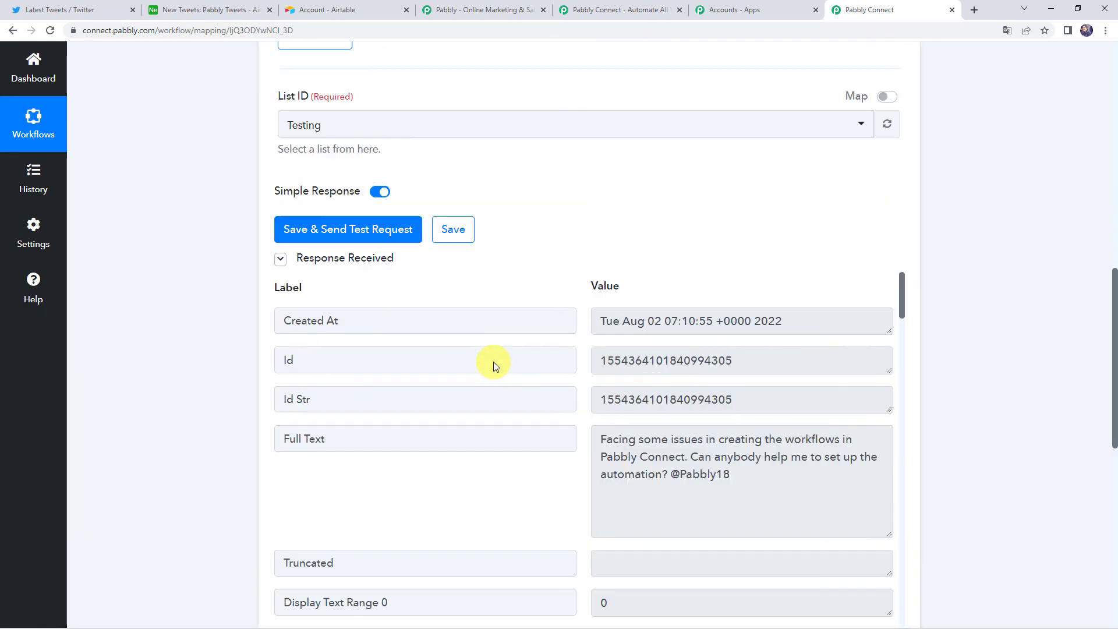
click(570, 227)
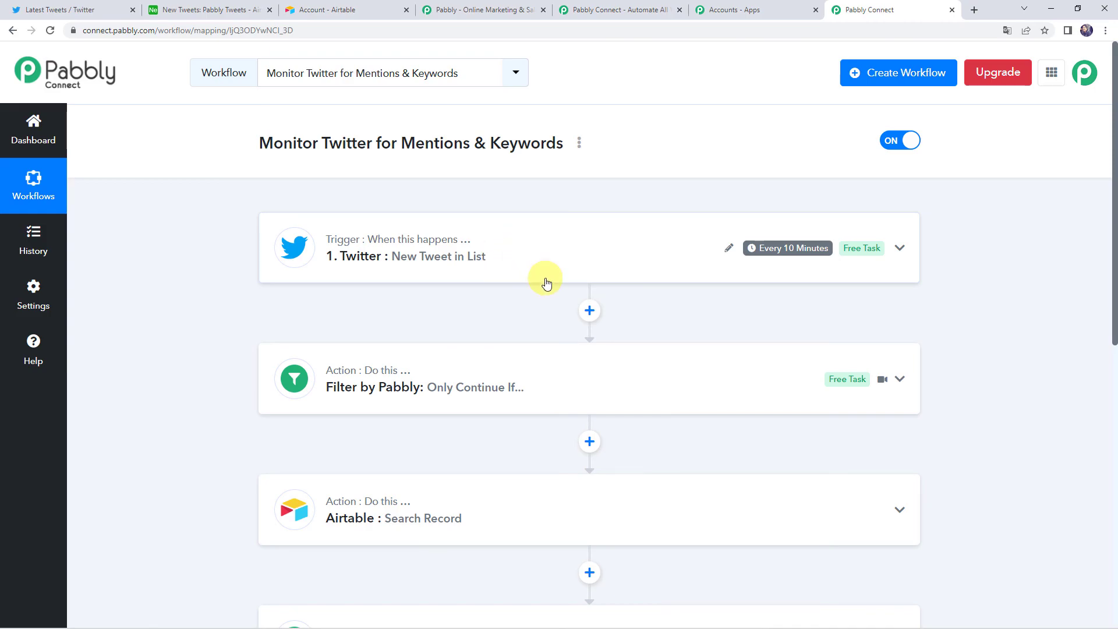
Examine the first Filter step's keyword conditions, collapse it, and review the order of the workflow's remaining actions down to Create Record
scroll(546, 284, down, 2)
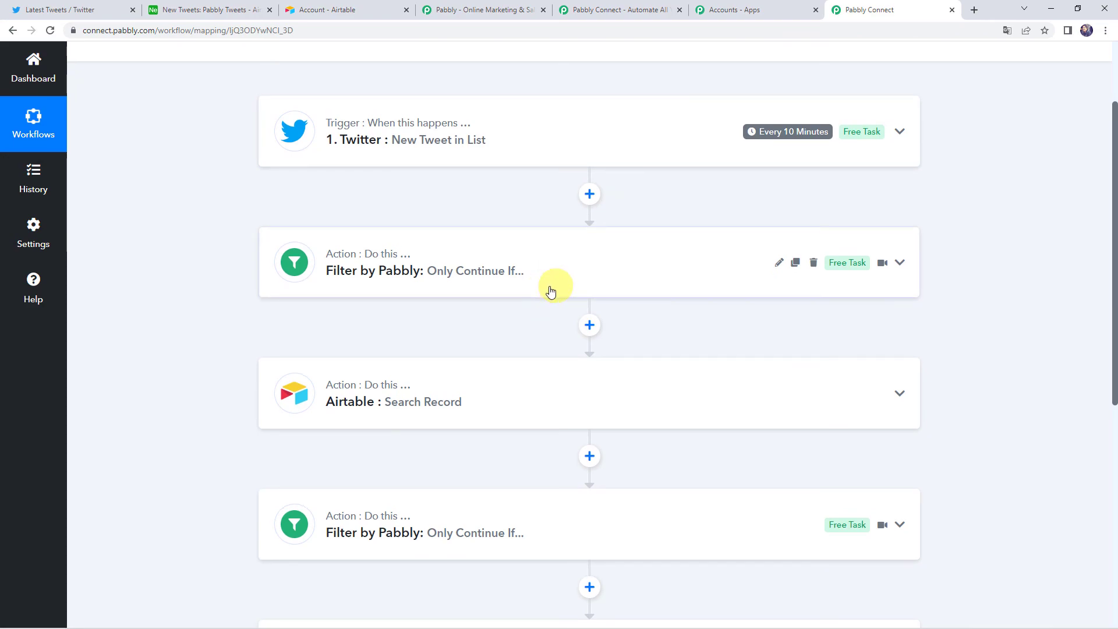
click(545, 272)
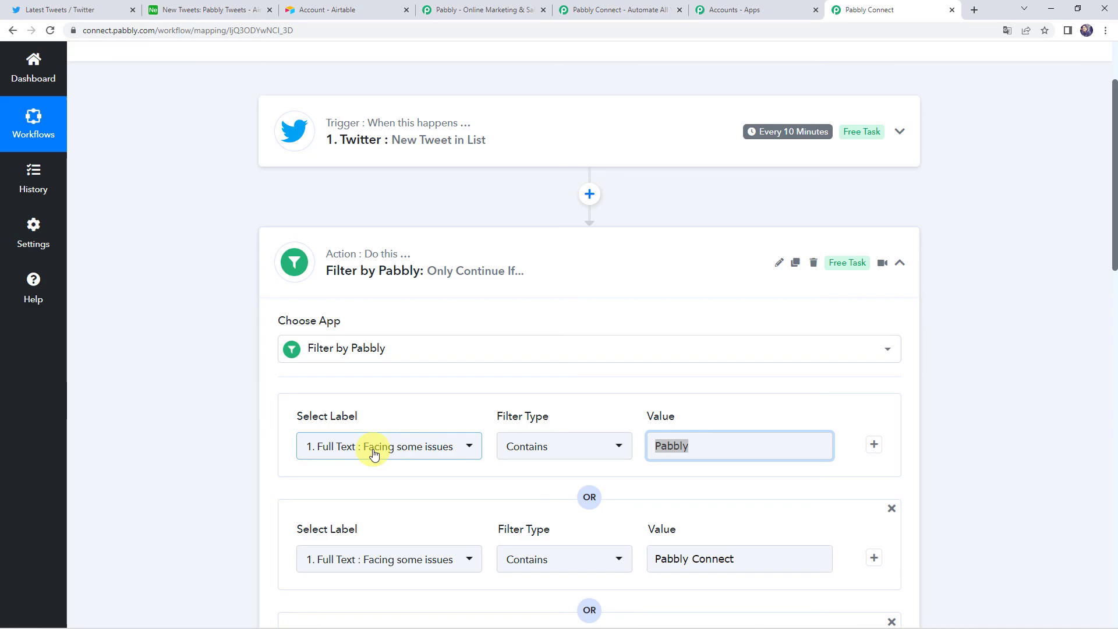
scroll(718, 458, down, 3)
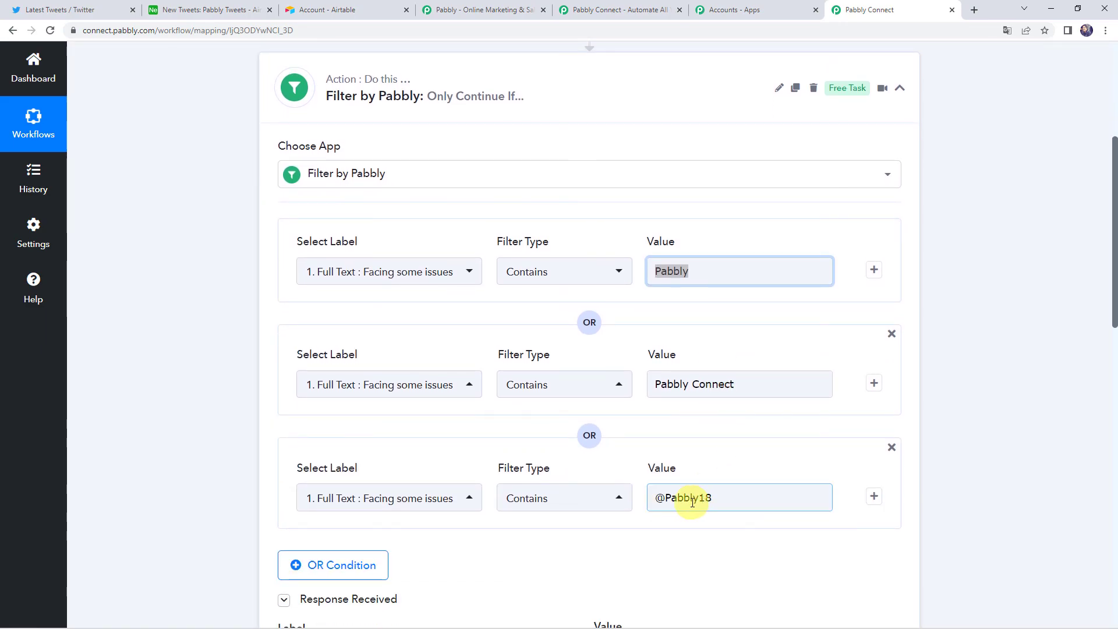
scroll(520, 373, up, 5)
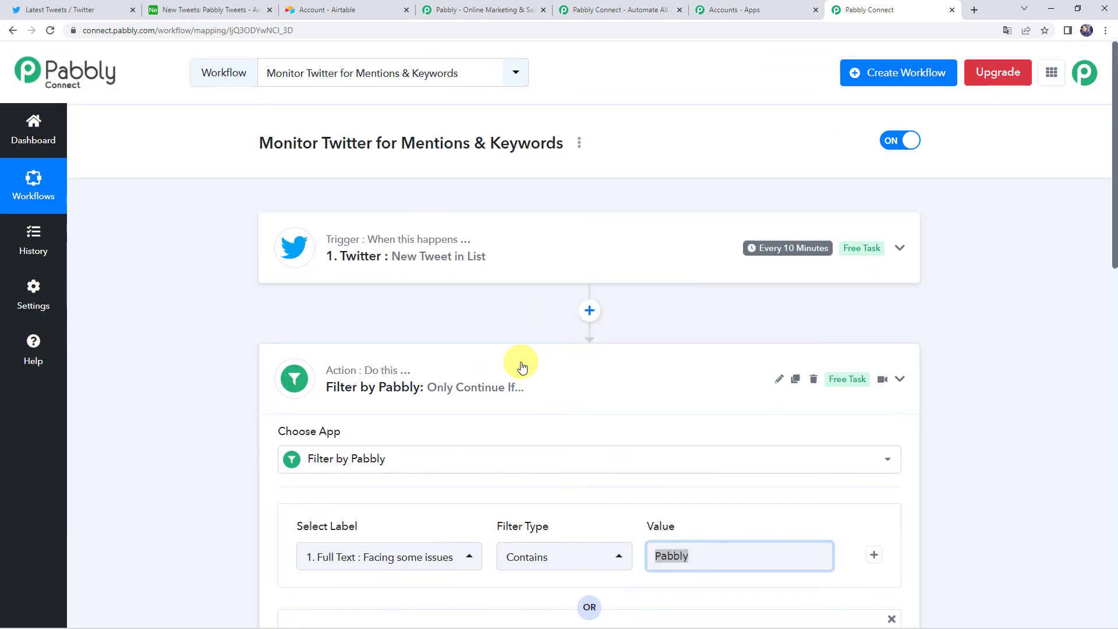
click(516, 367)
scroll(518, 364, down, 1)
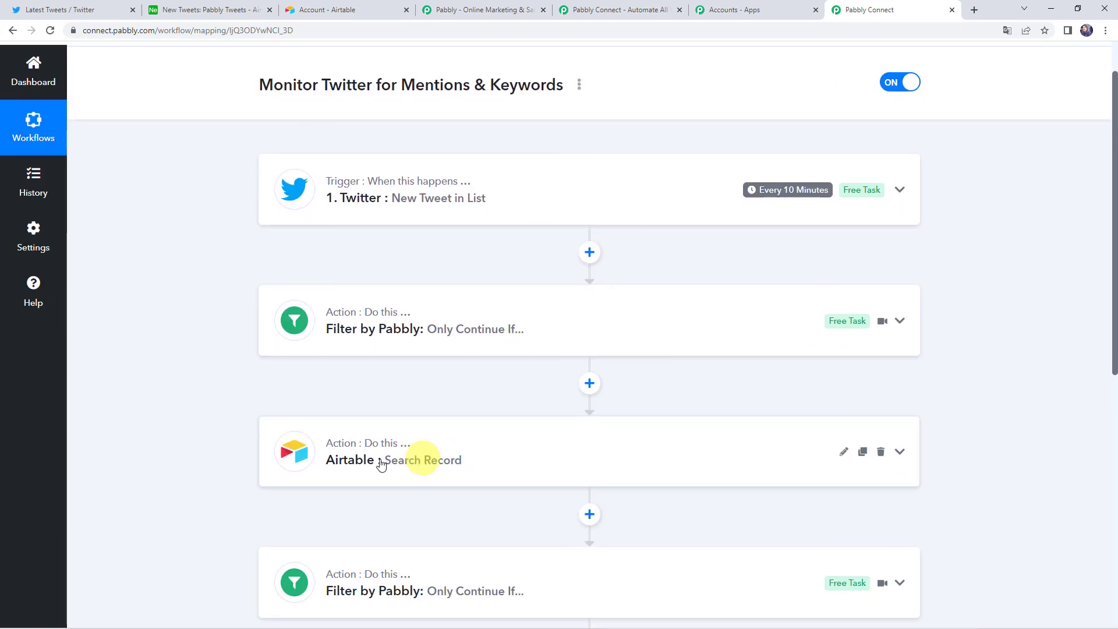
scroll(337, 462, down, 2)
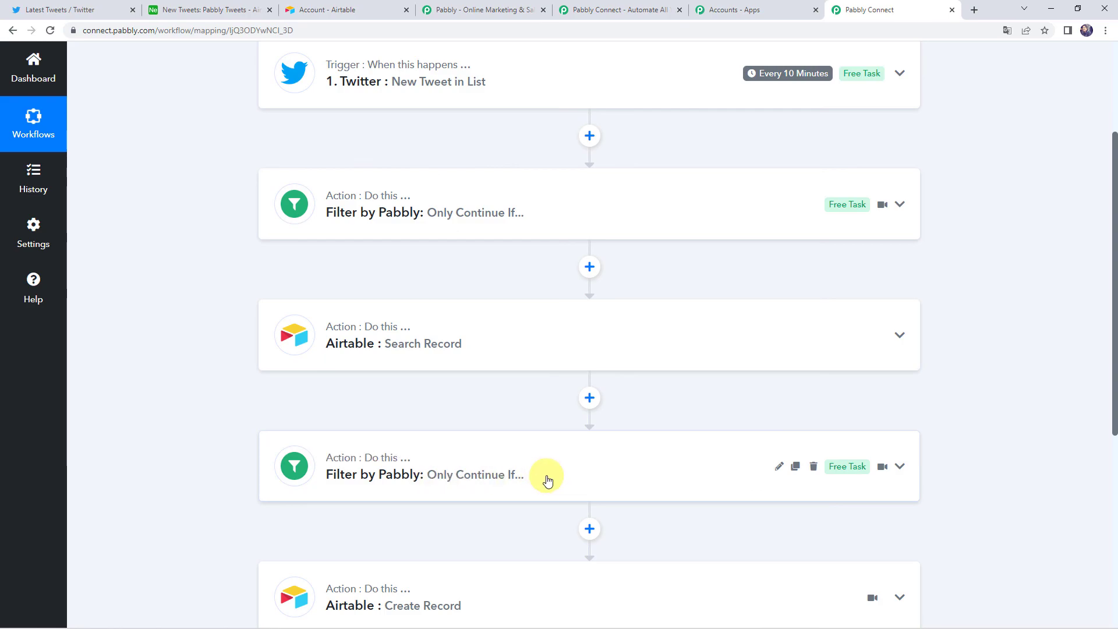
scroll(547, 480, down, 1)
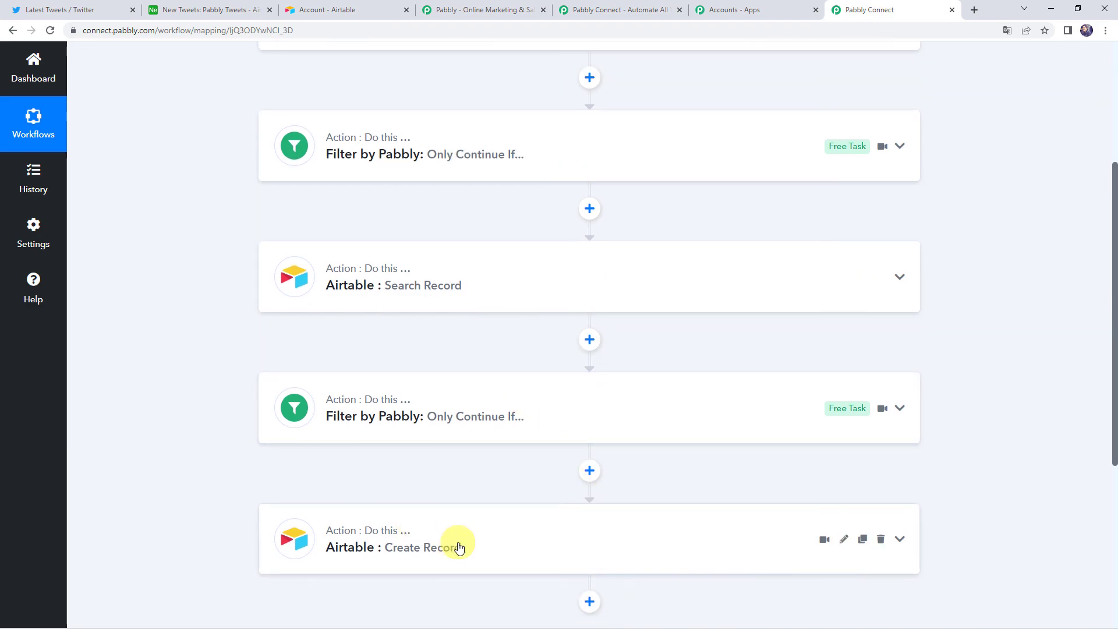
scroll(361, 557, down, 2)
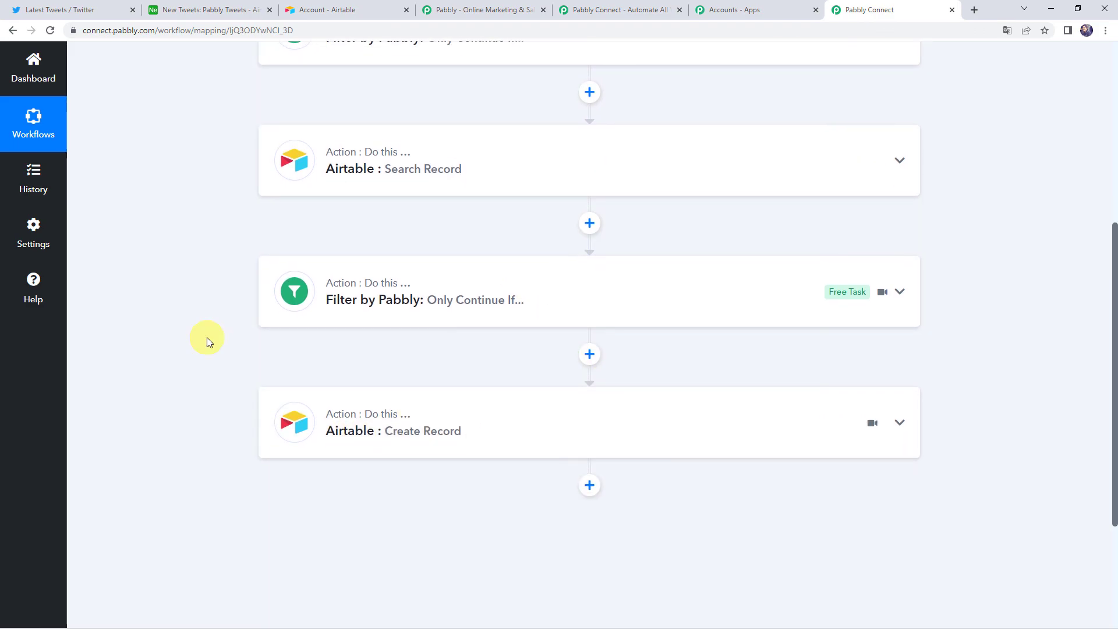
scroll(207, 339, up, 6)
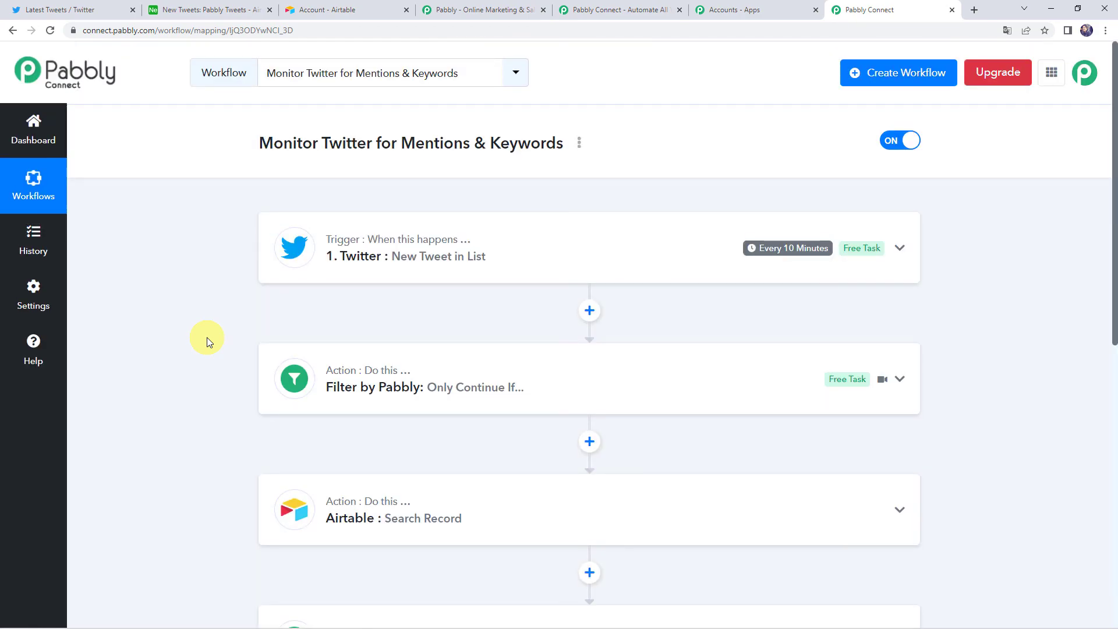